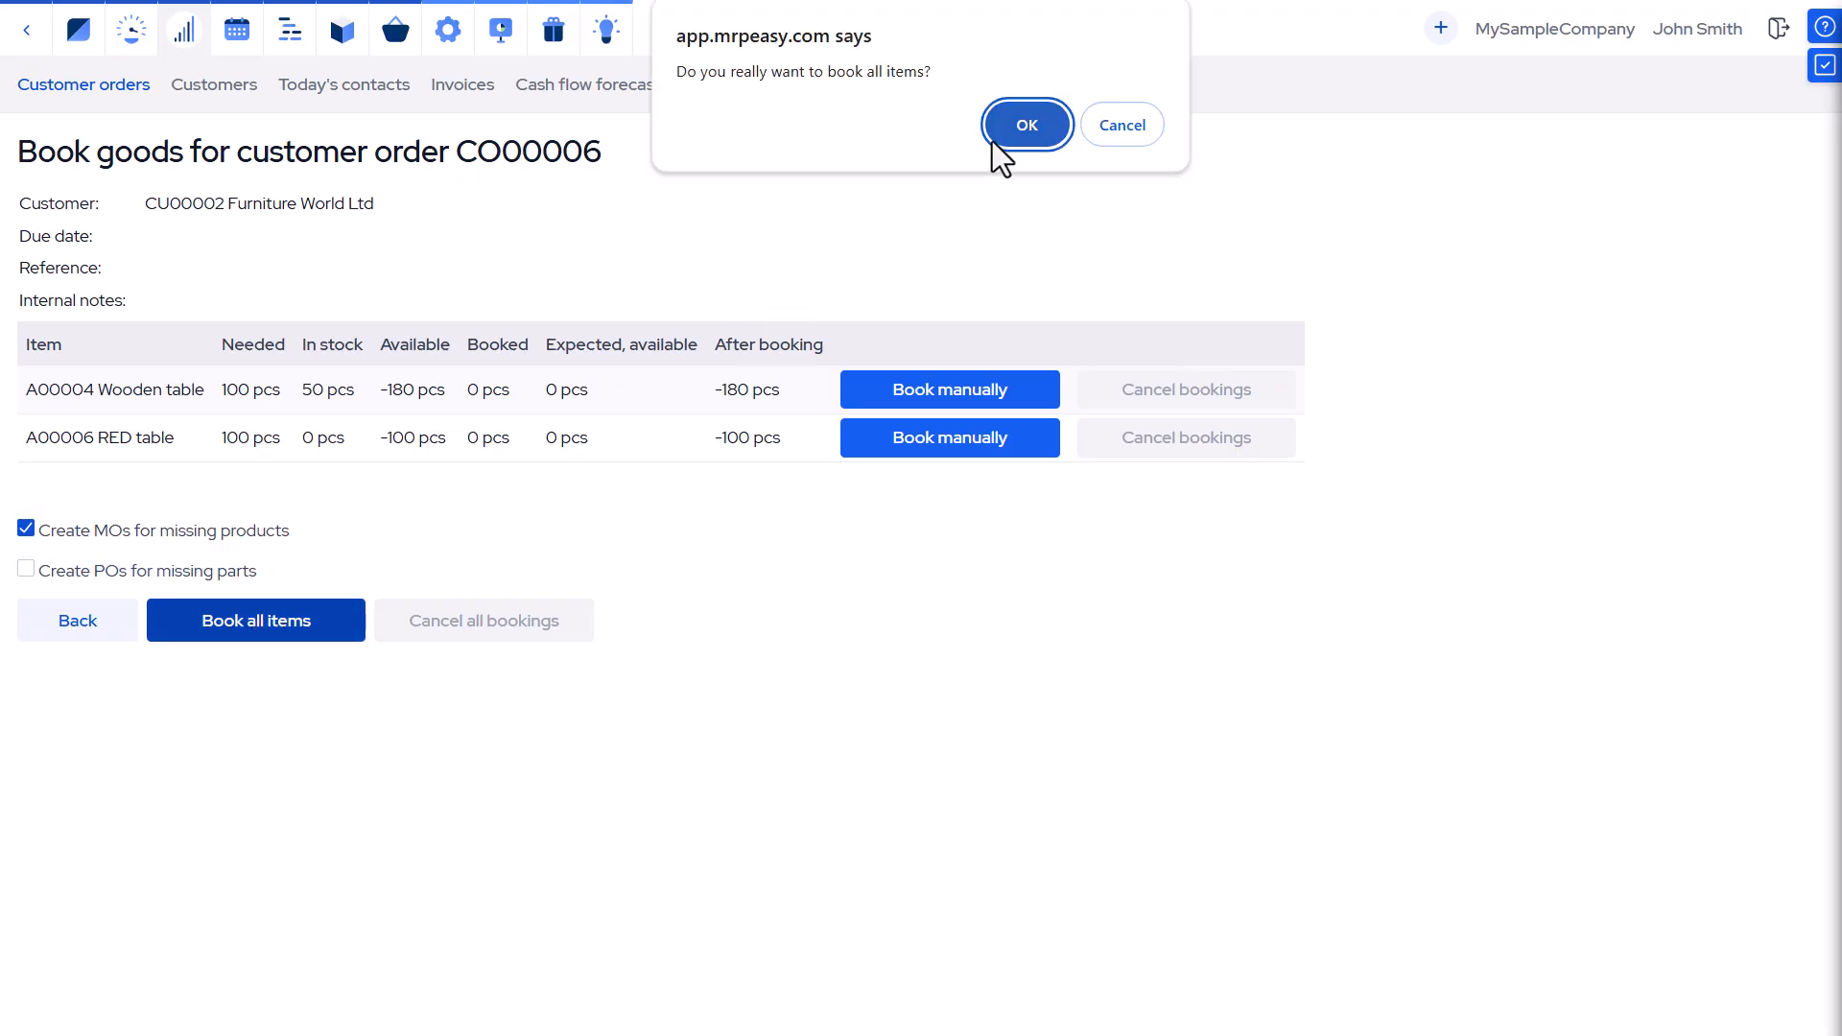
# Confirm booking all items of customer order CO00006 with manufacturing orders created for missing products.
pyautogui.click(1025, 126)
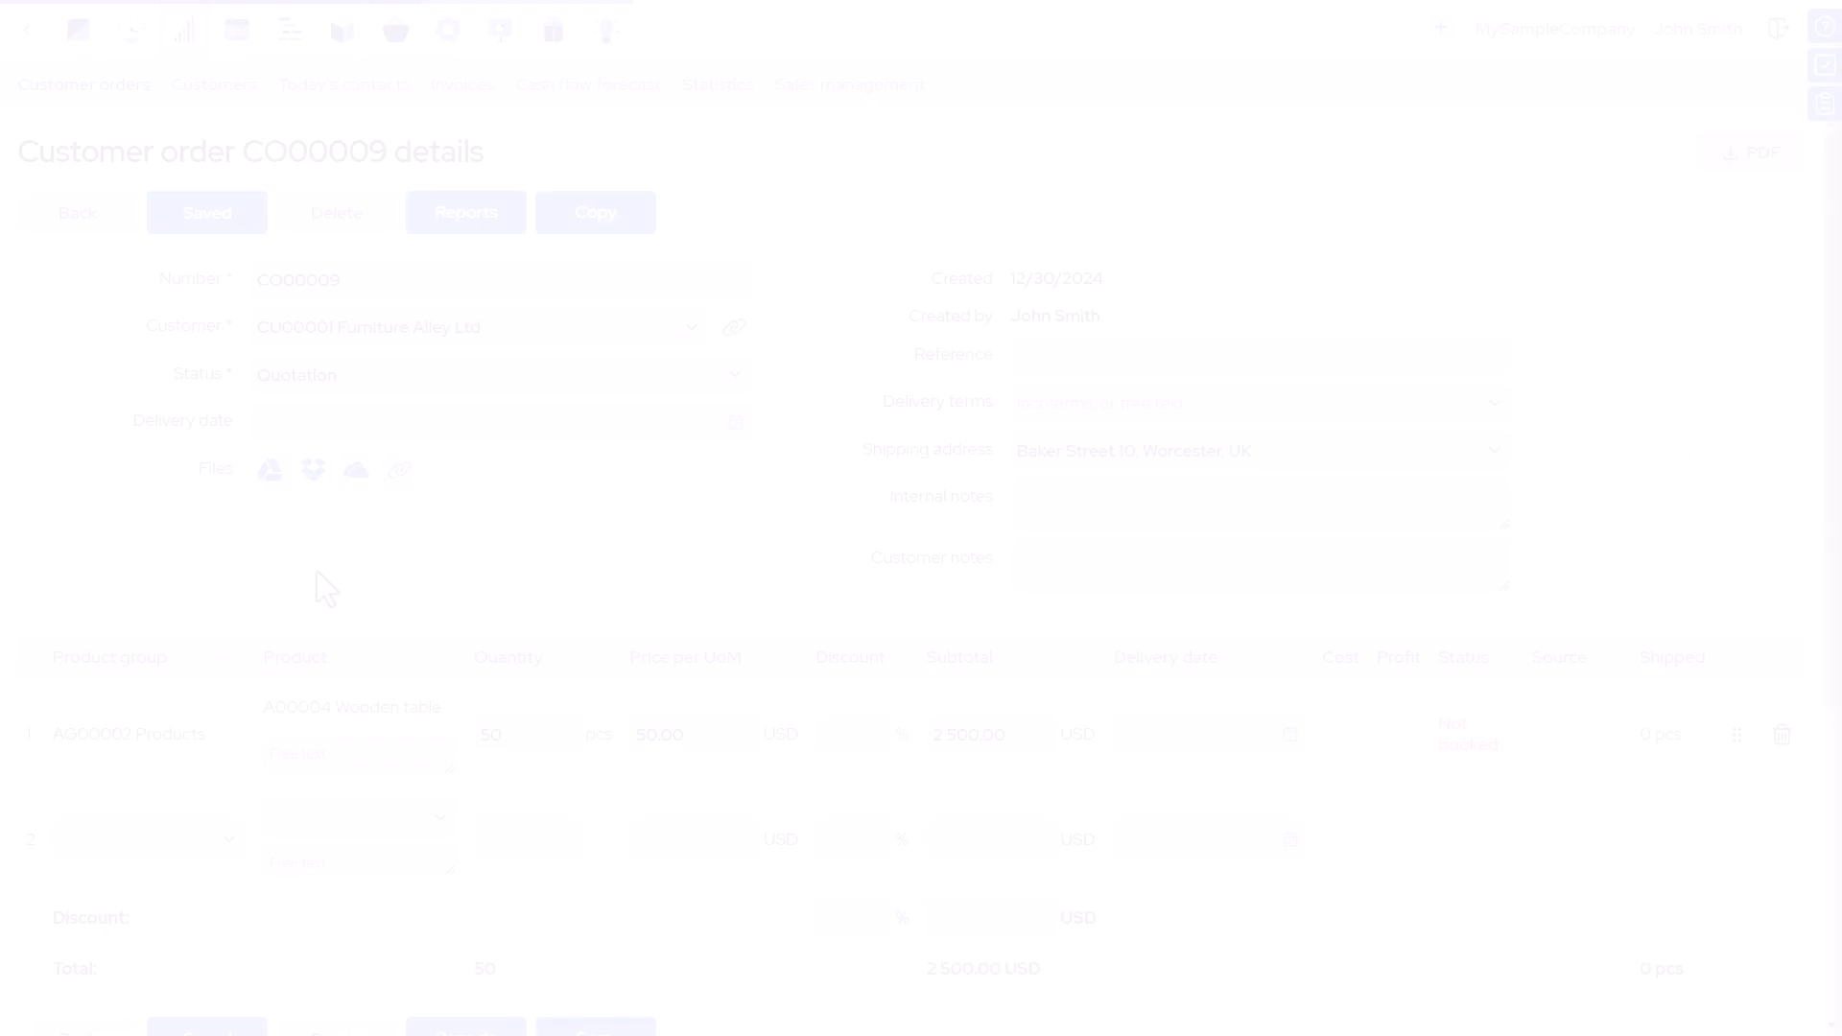
# Check stock for customer order CO00009 and book all its items.
pyautogui.scroll(-4, 326, 587)
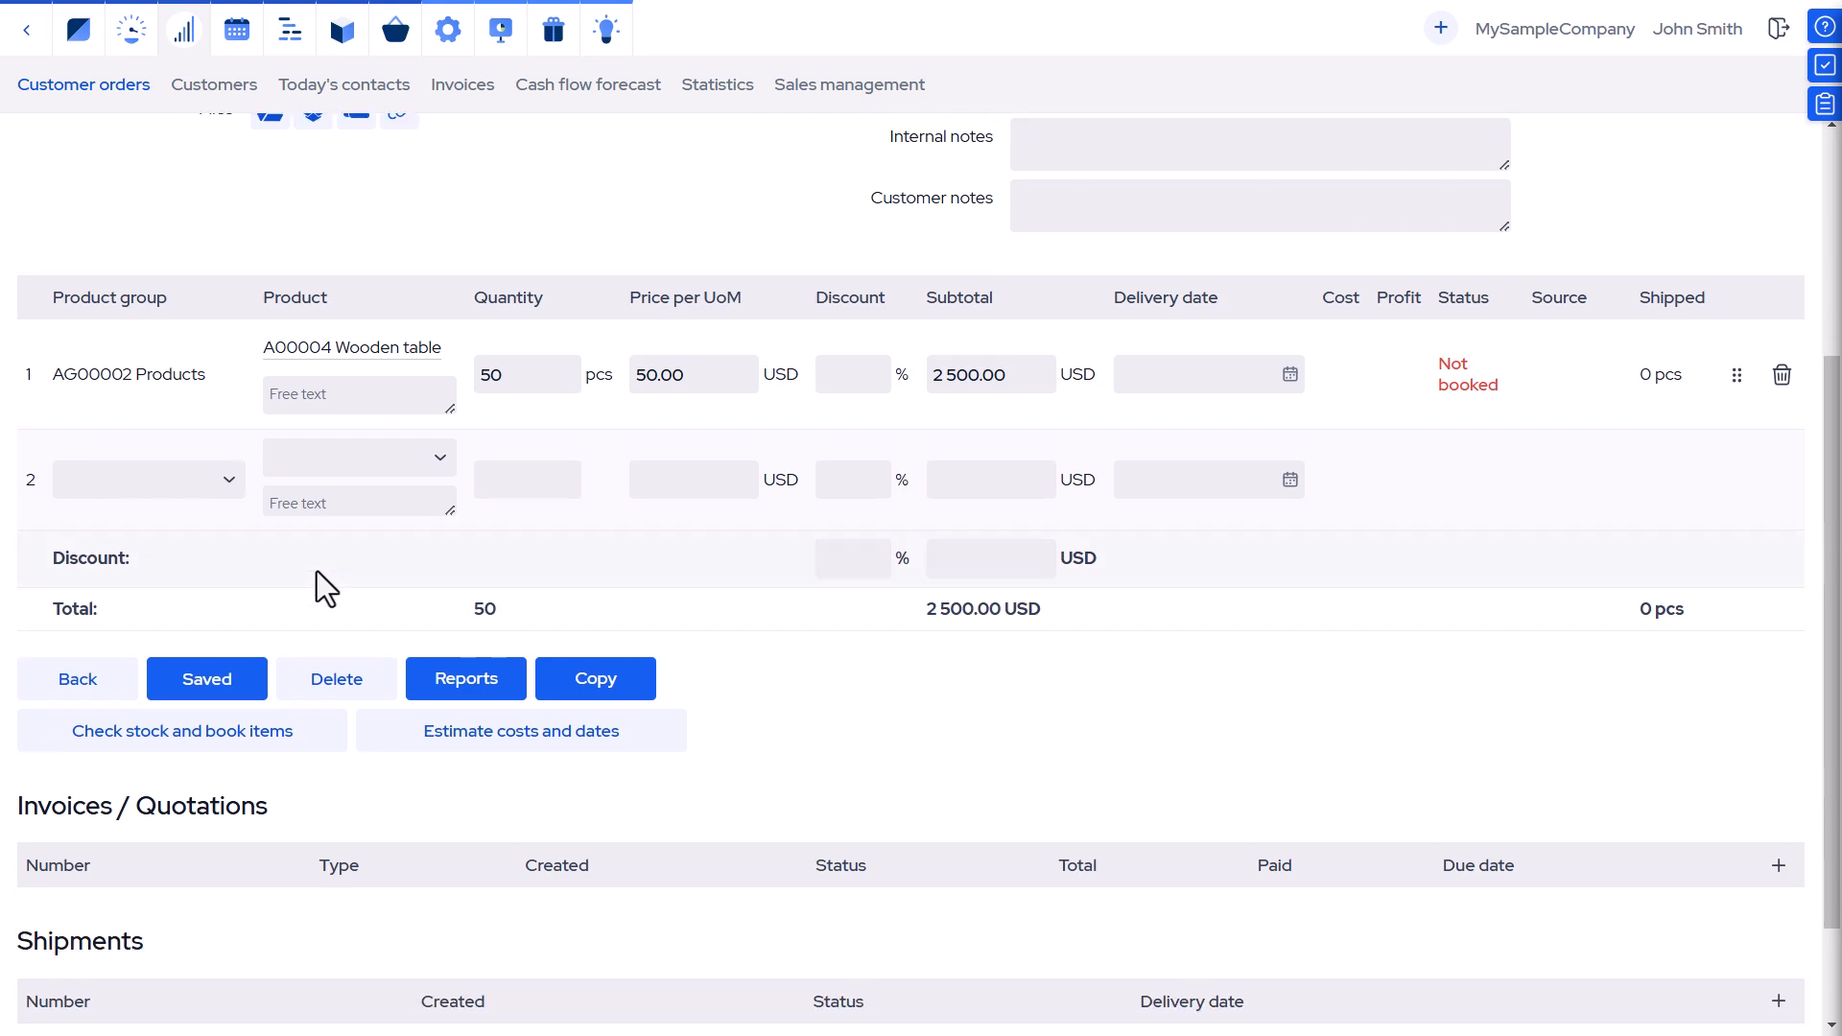
pyautogui.click(257, 735)
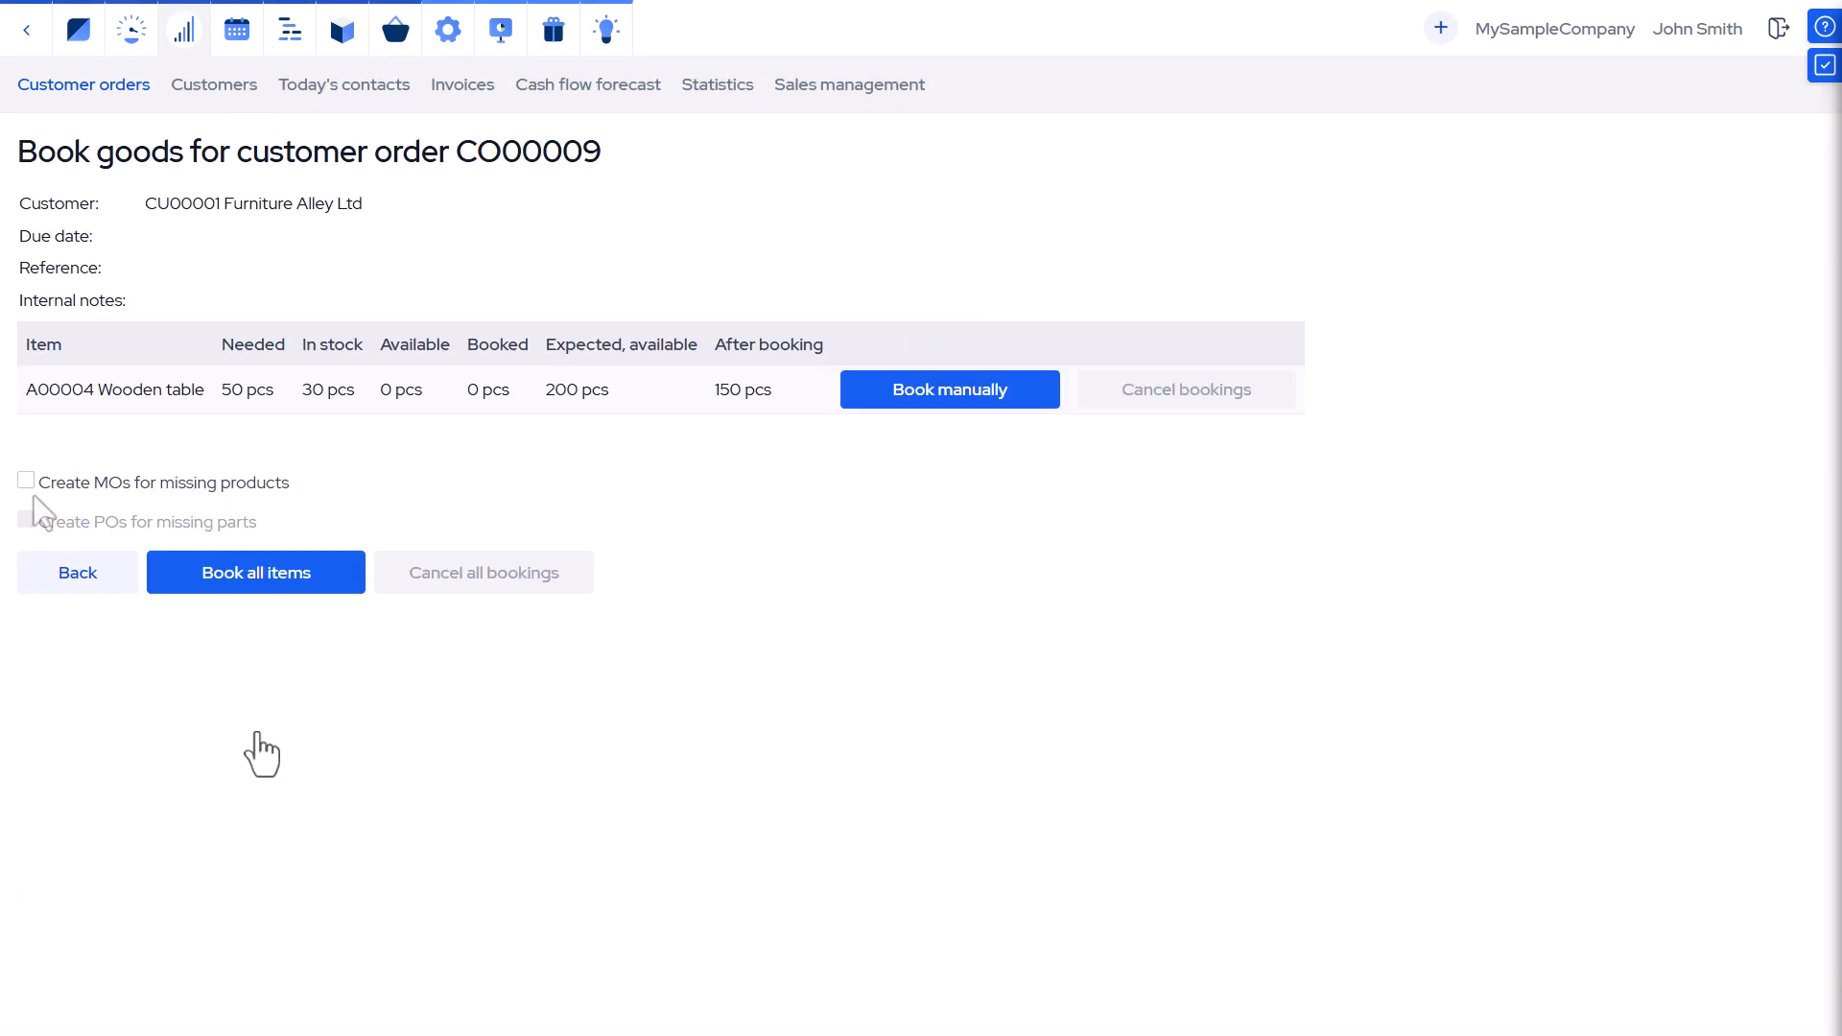
pyautogui.click(209, 585)
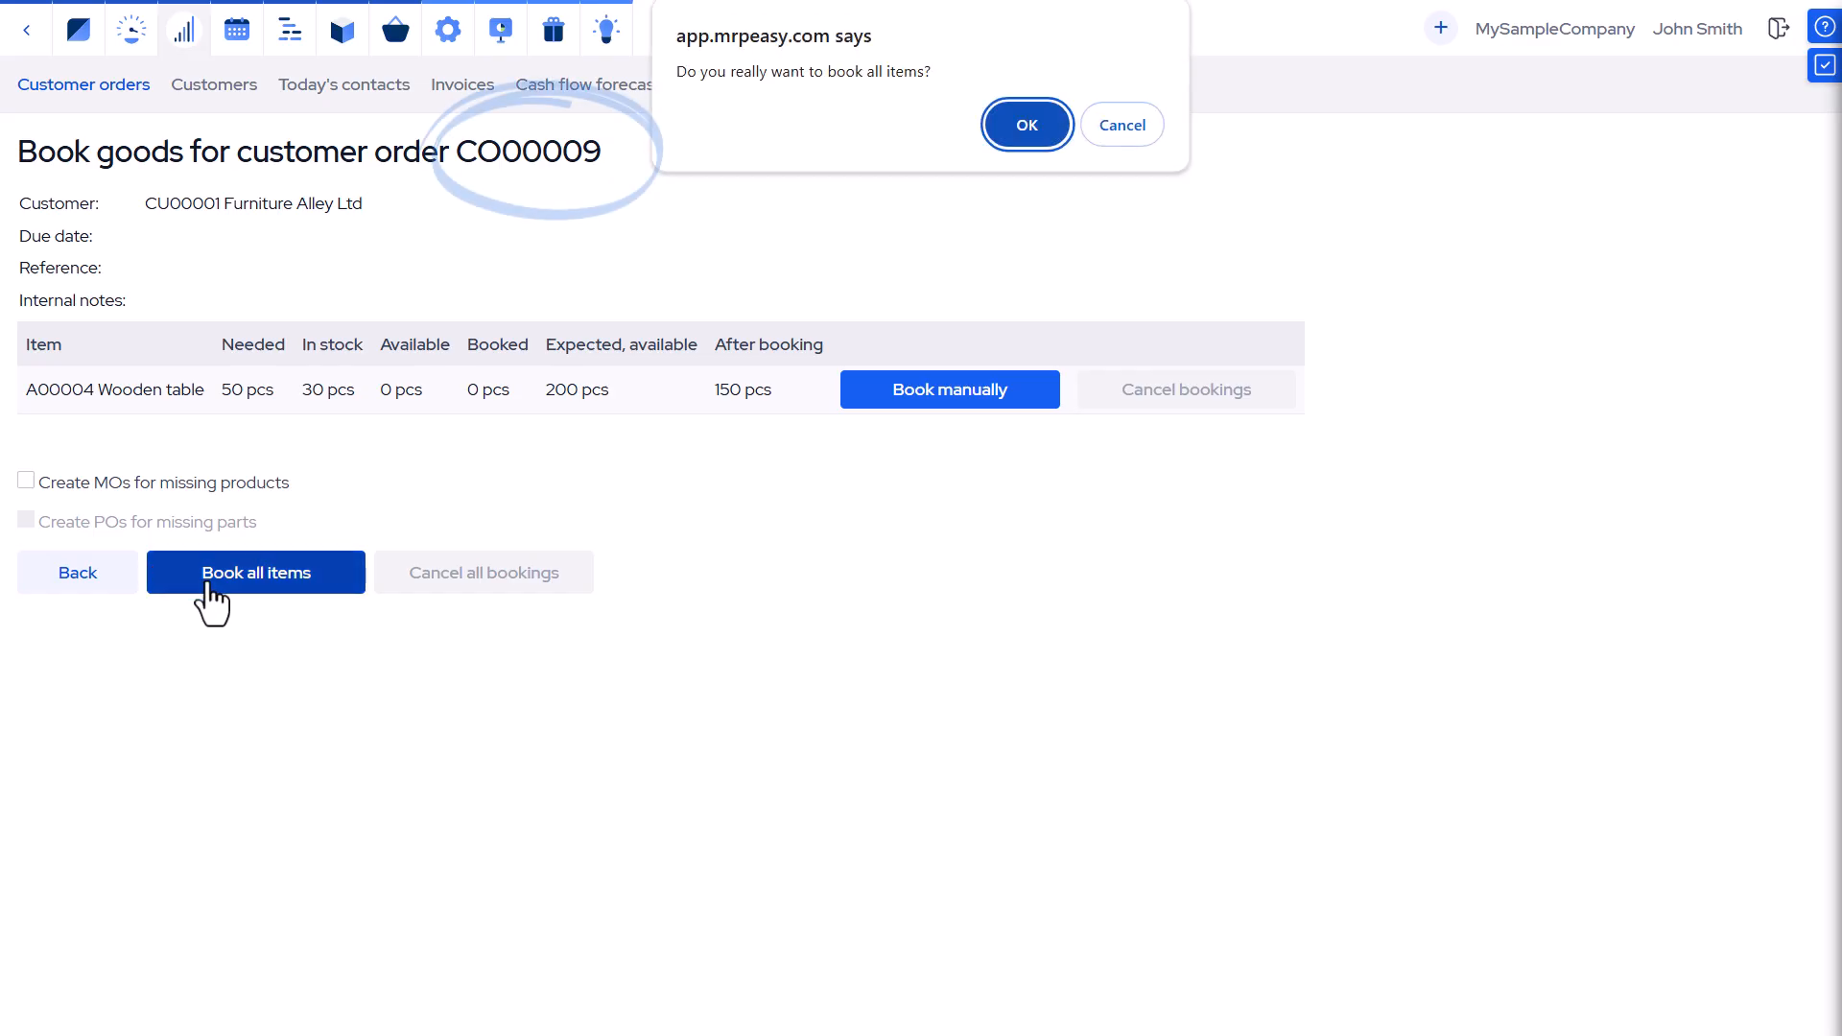
pyautogui.click(1032, 124)
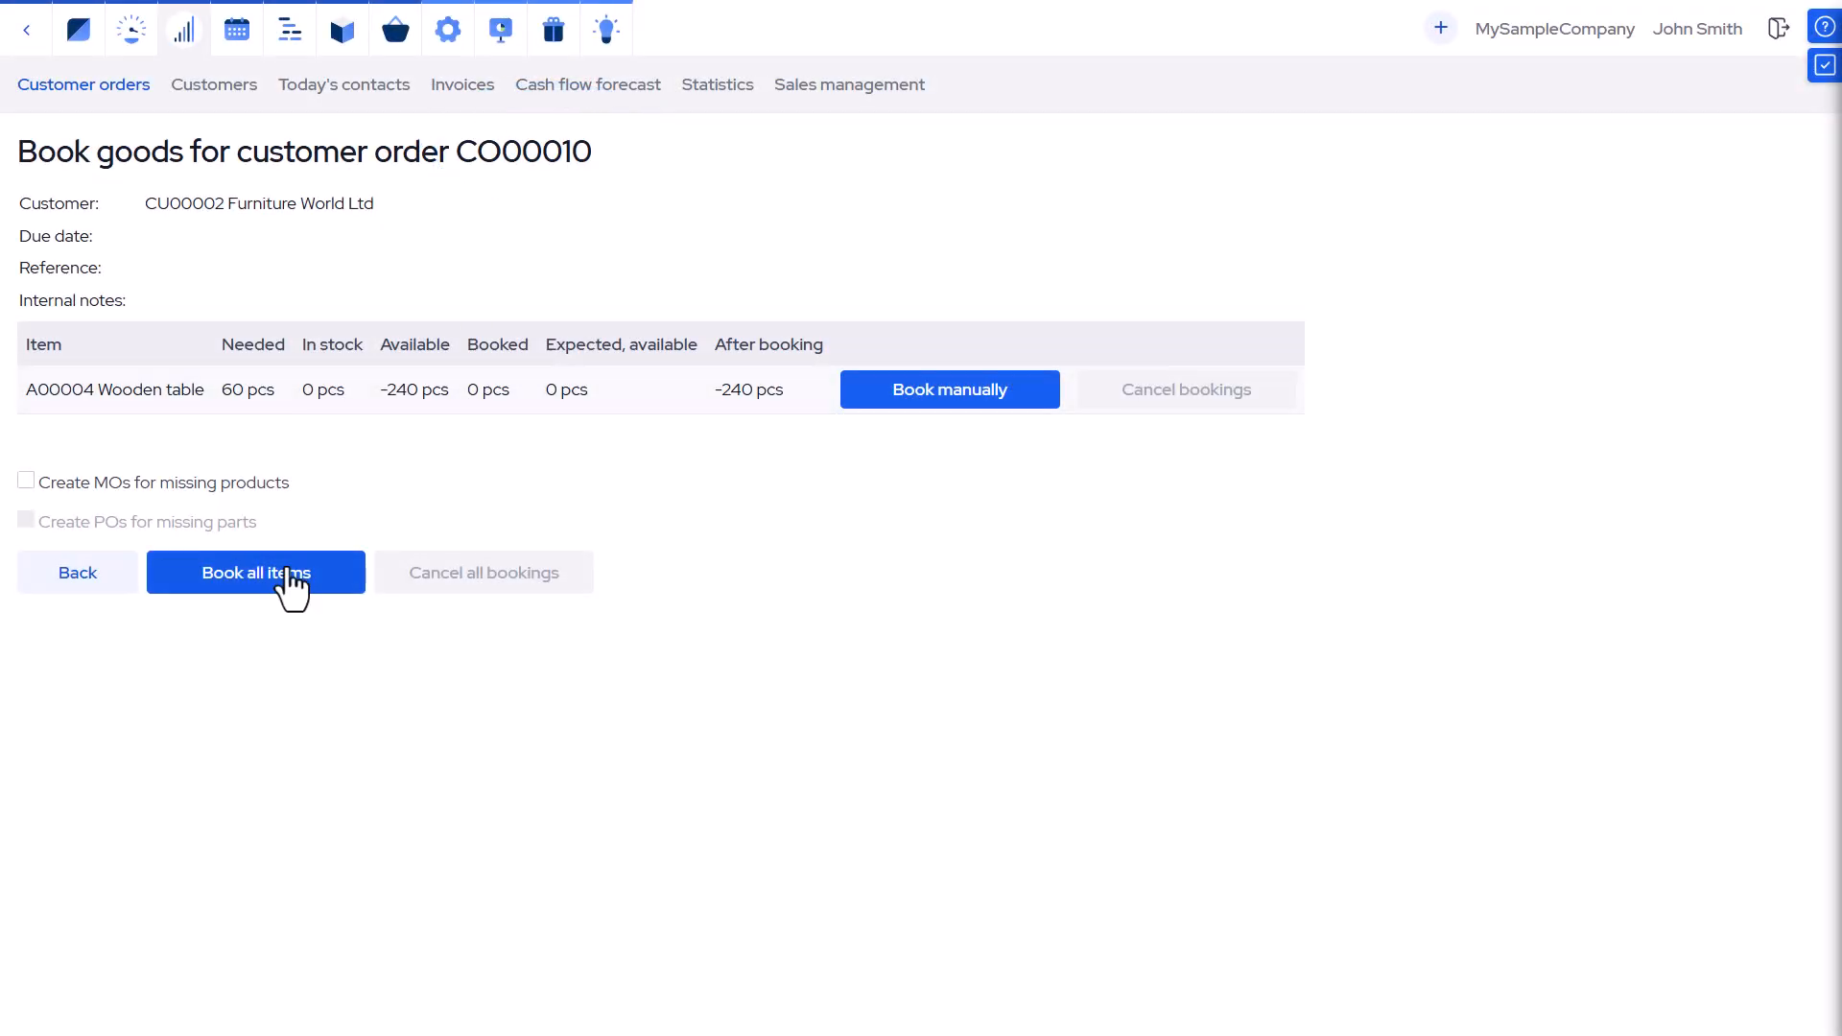
# Create and save a manufacturing order for 240 A00004 Wooden tables from the critical on-hand report.
pyautogui.click(343, 30)
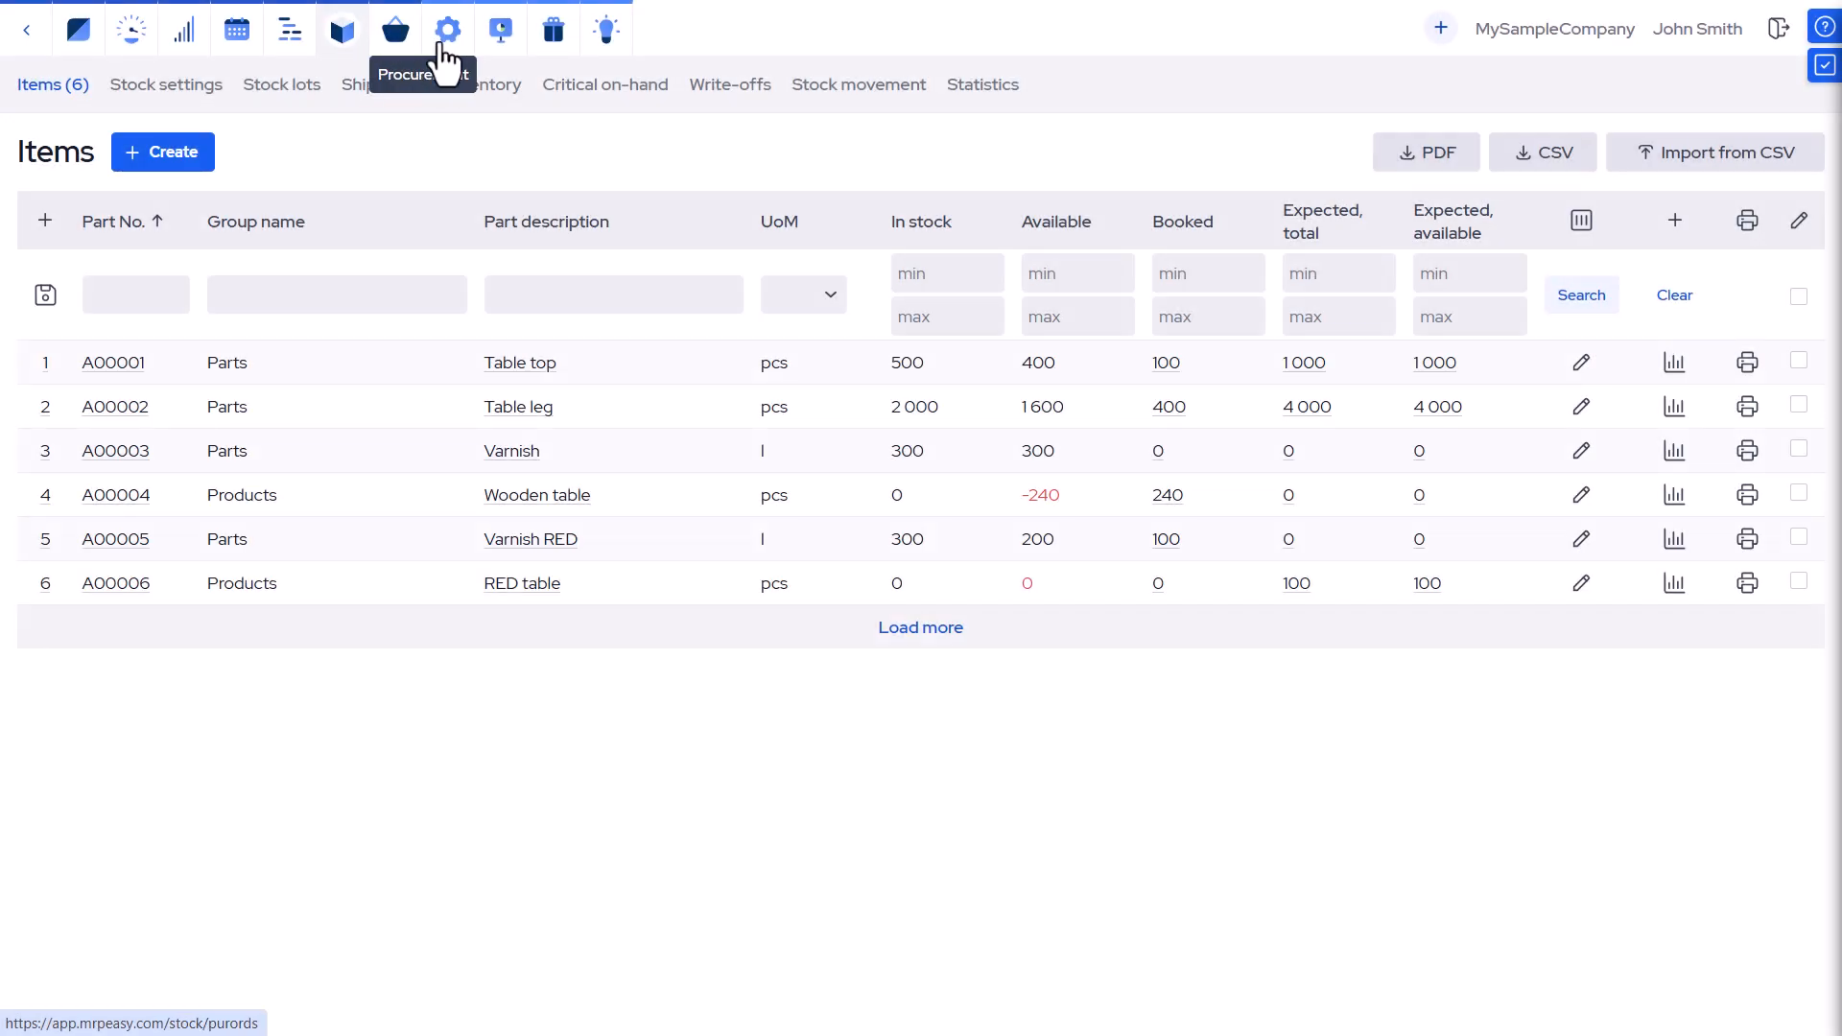
pyautogui.click(551, 83)
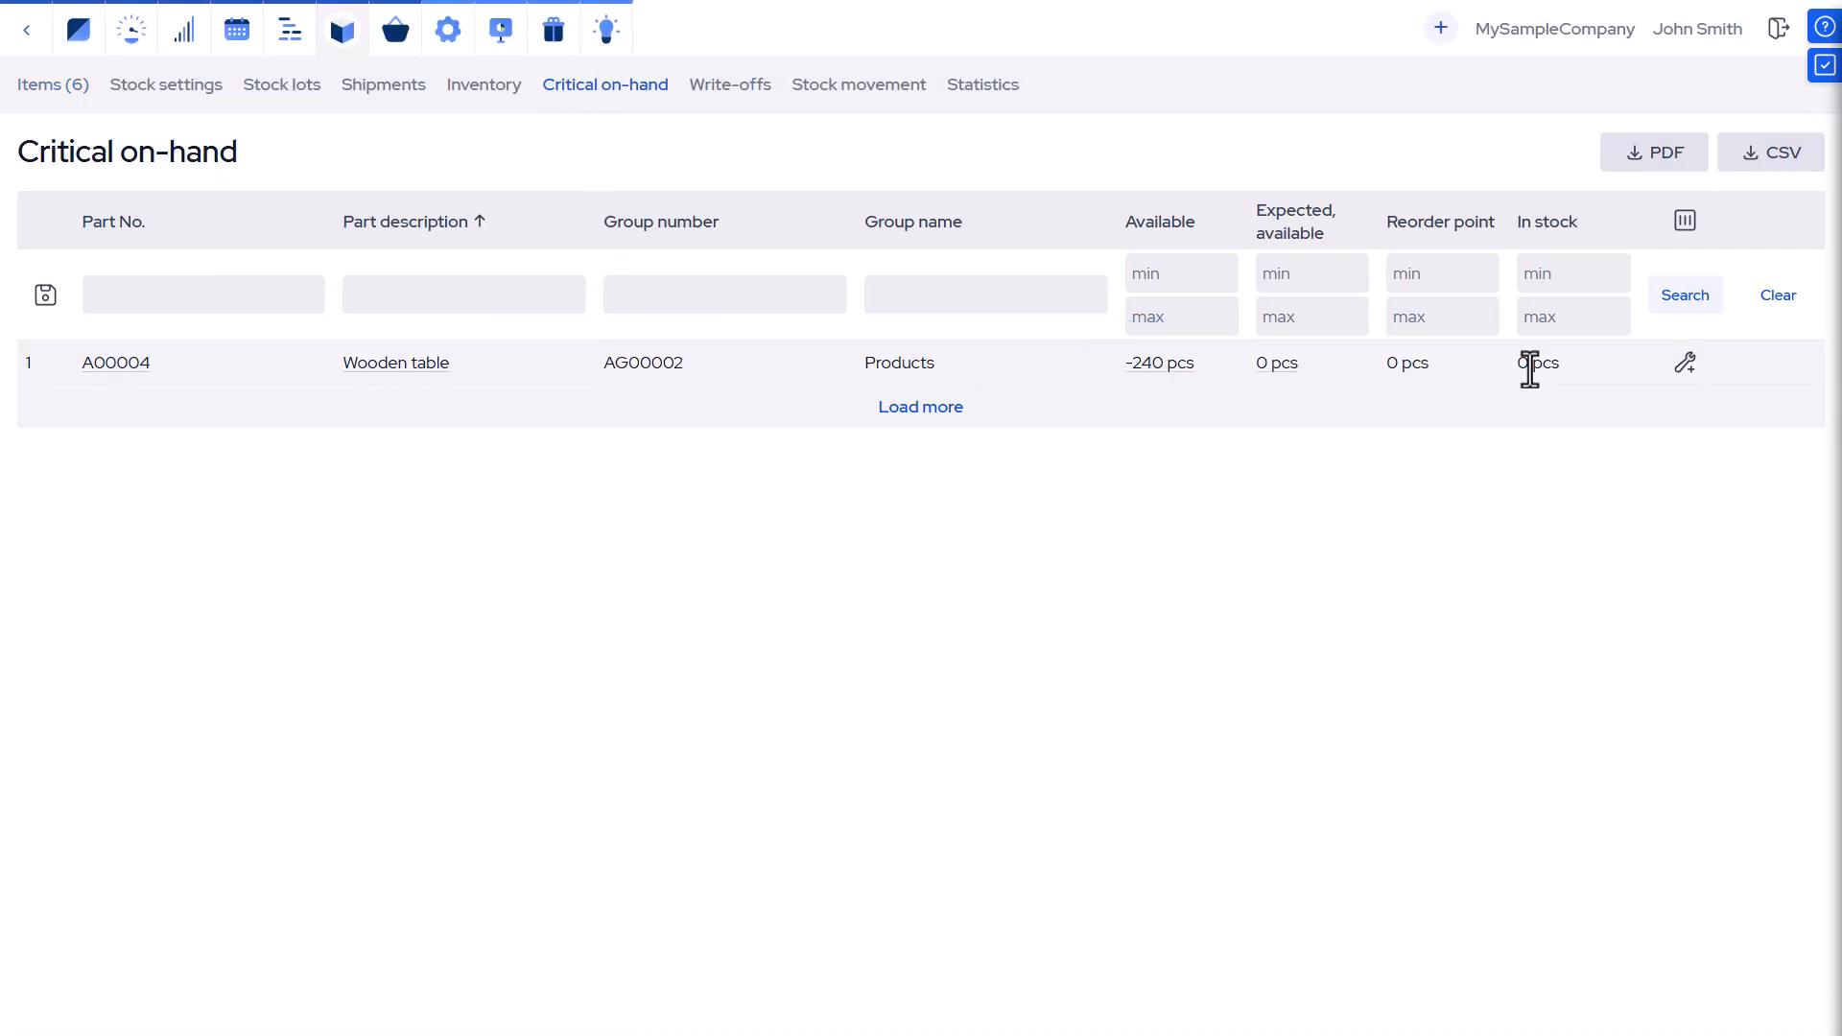
pyautogui.click(1684, 374)
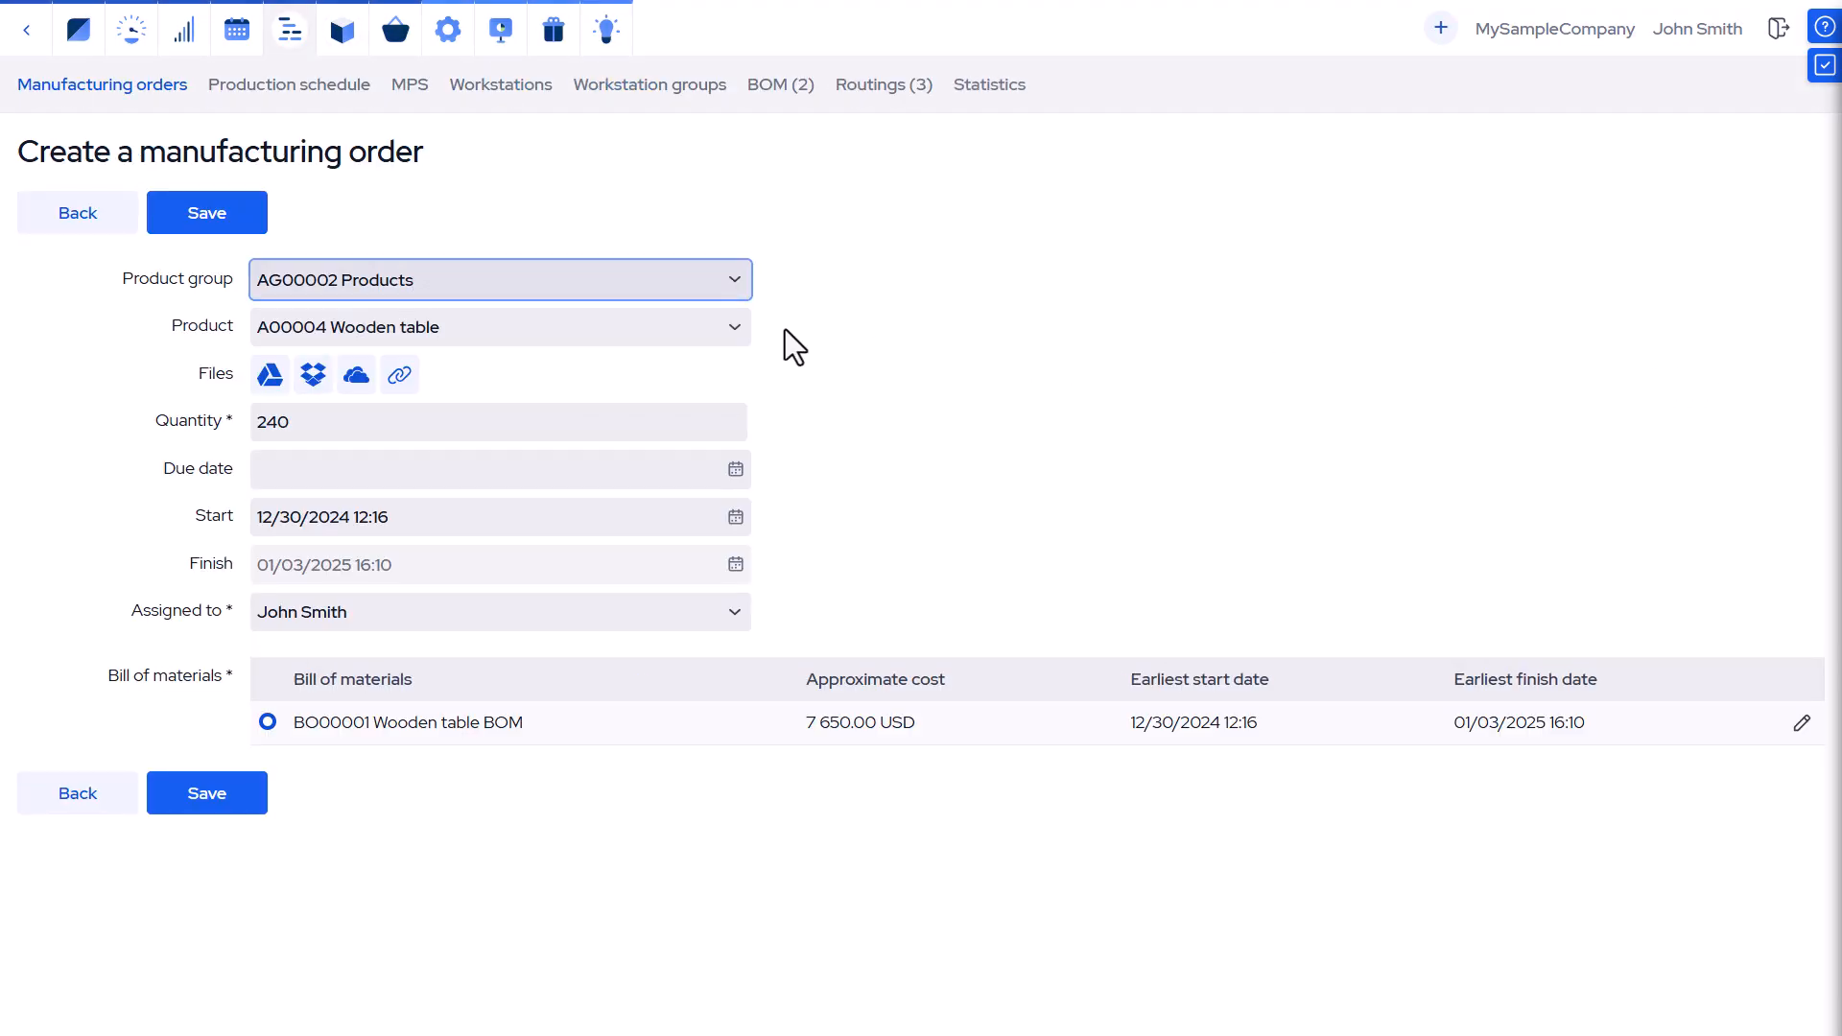
pyautogui.click(156, 213)
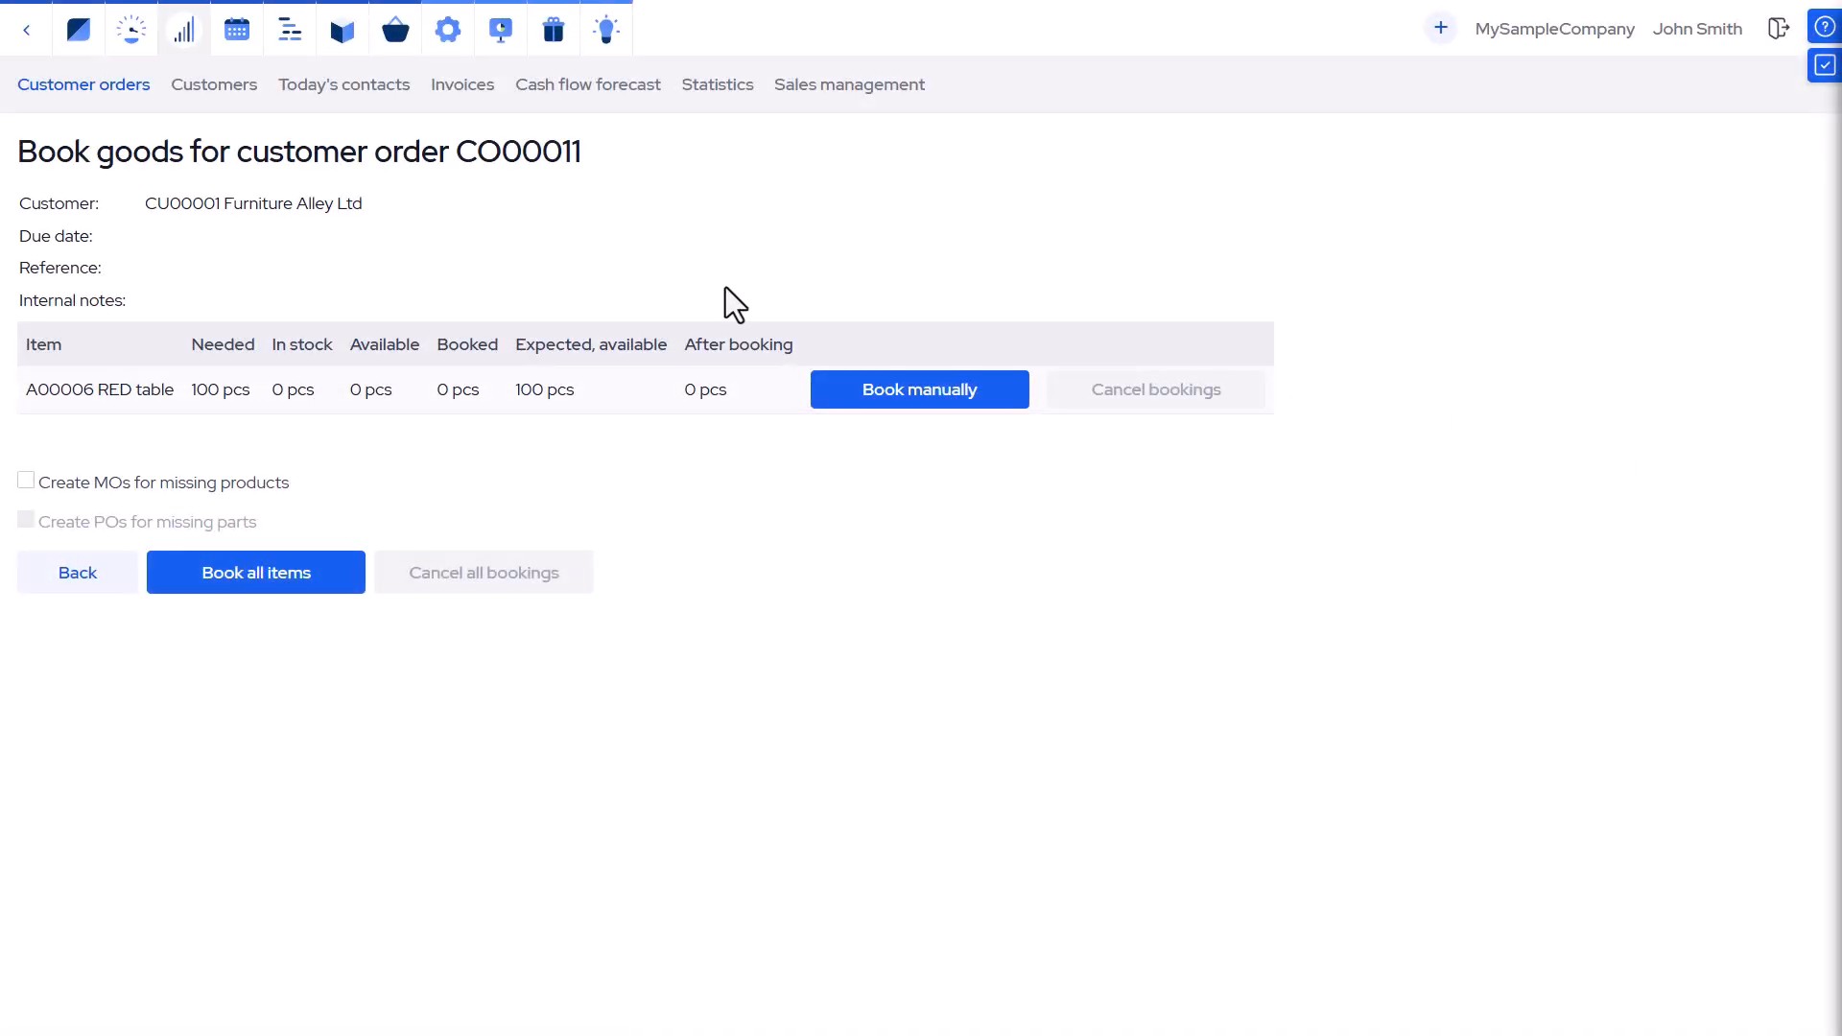
# Manually book the RED table for customer order CO00011 by creating a manufacturing order for 100 pcs.
pyautogui.click(874, 408)
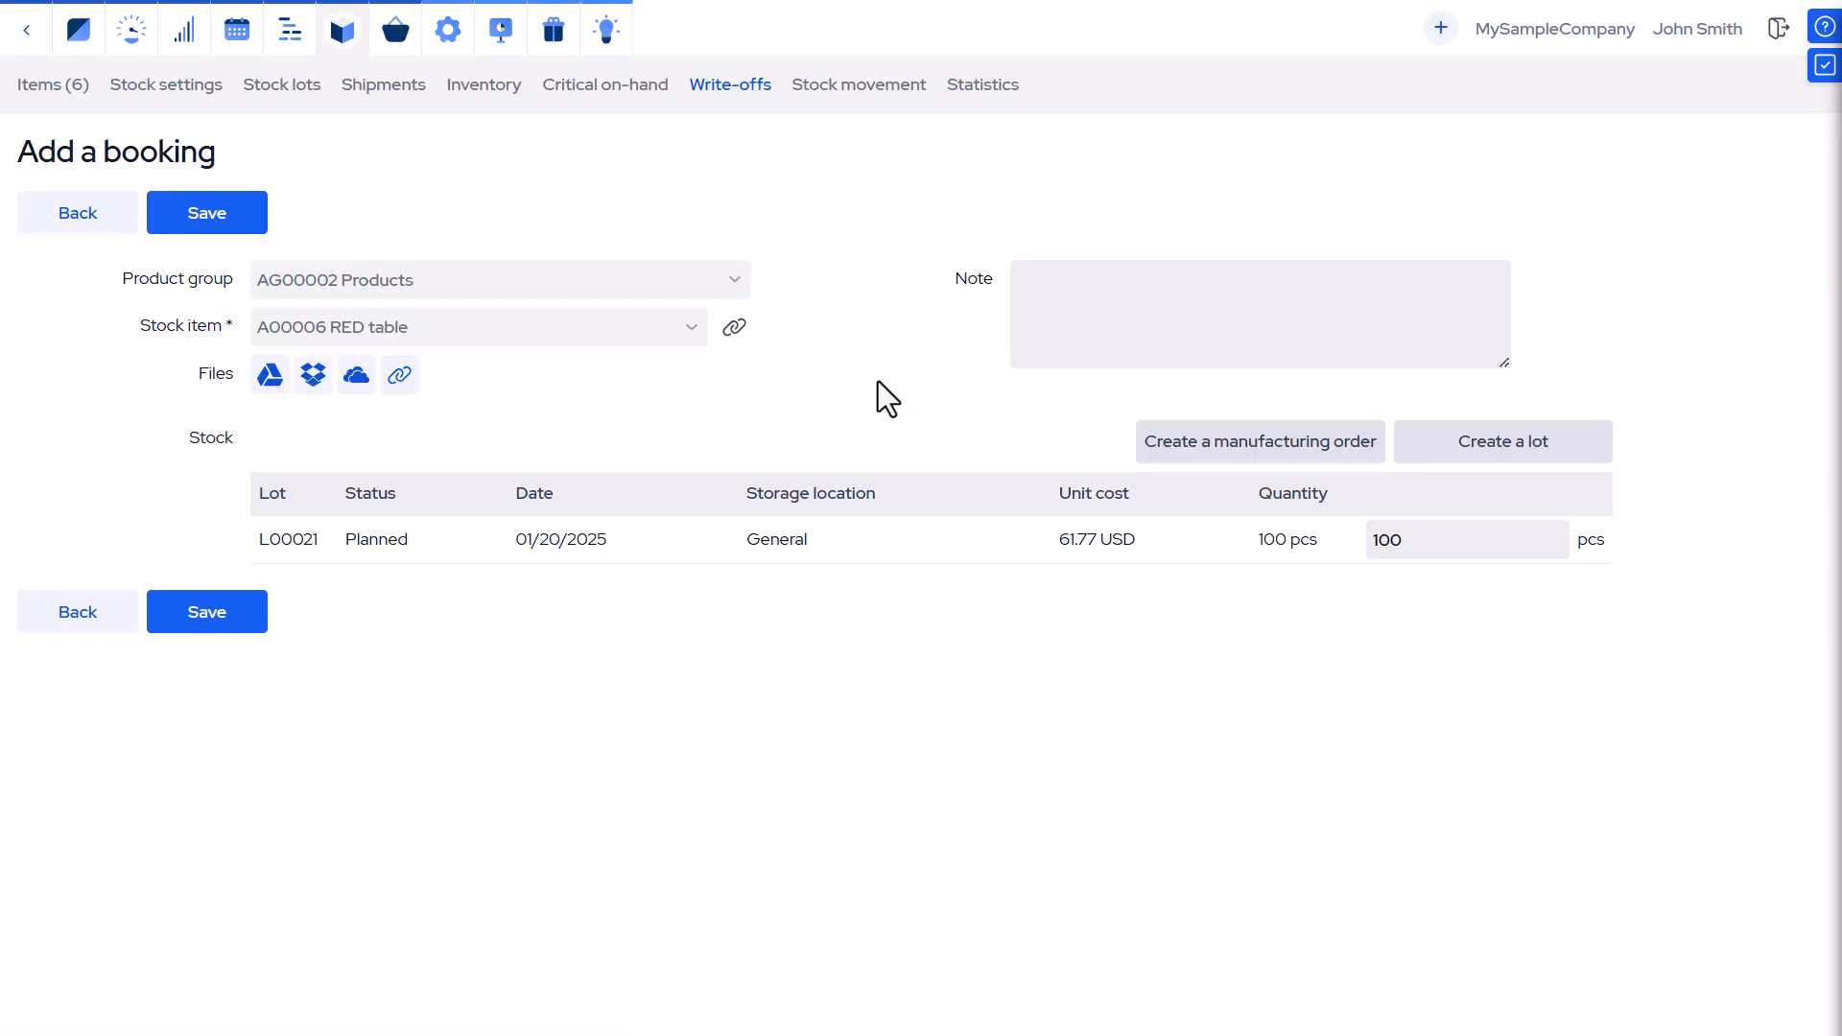
pyautogui.click(1230, 447)
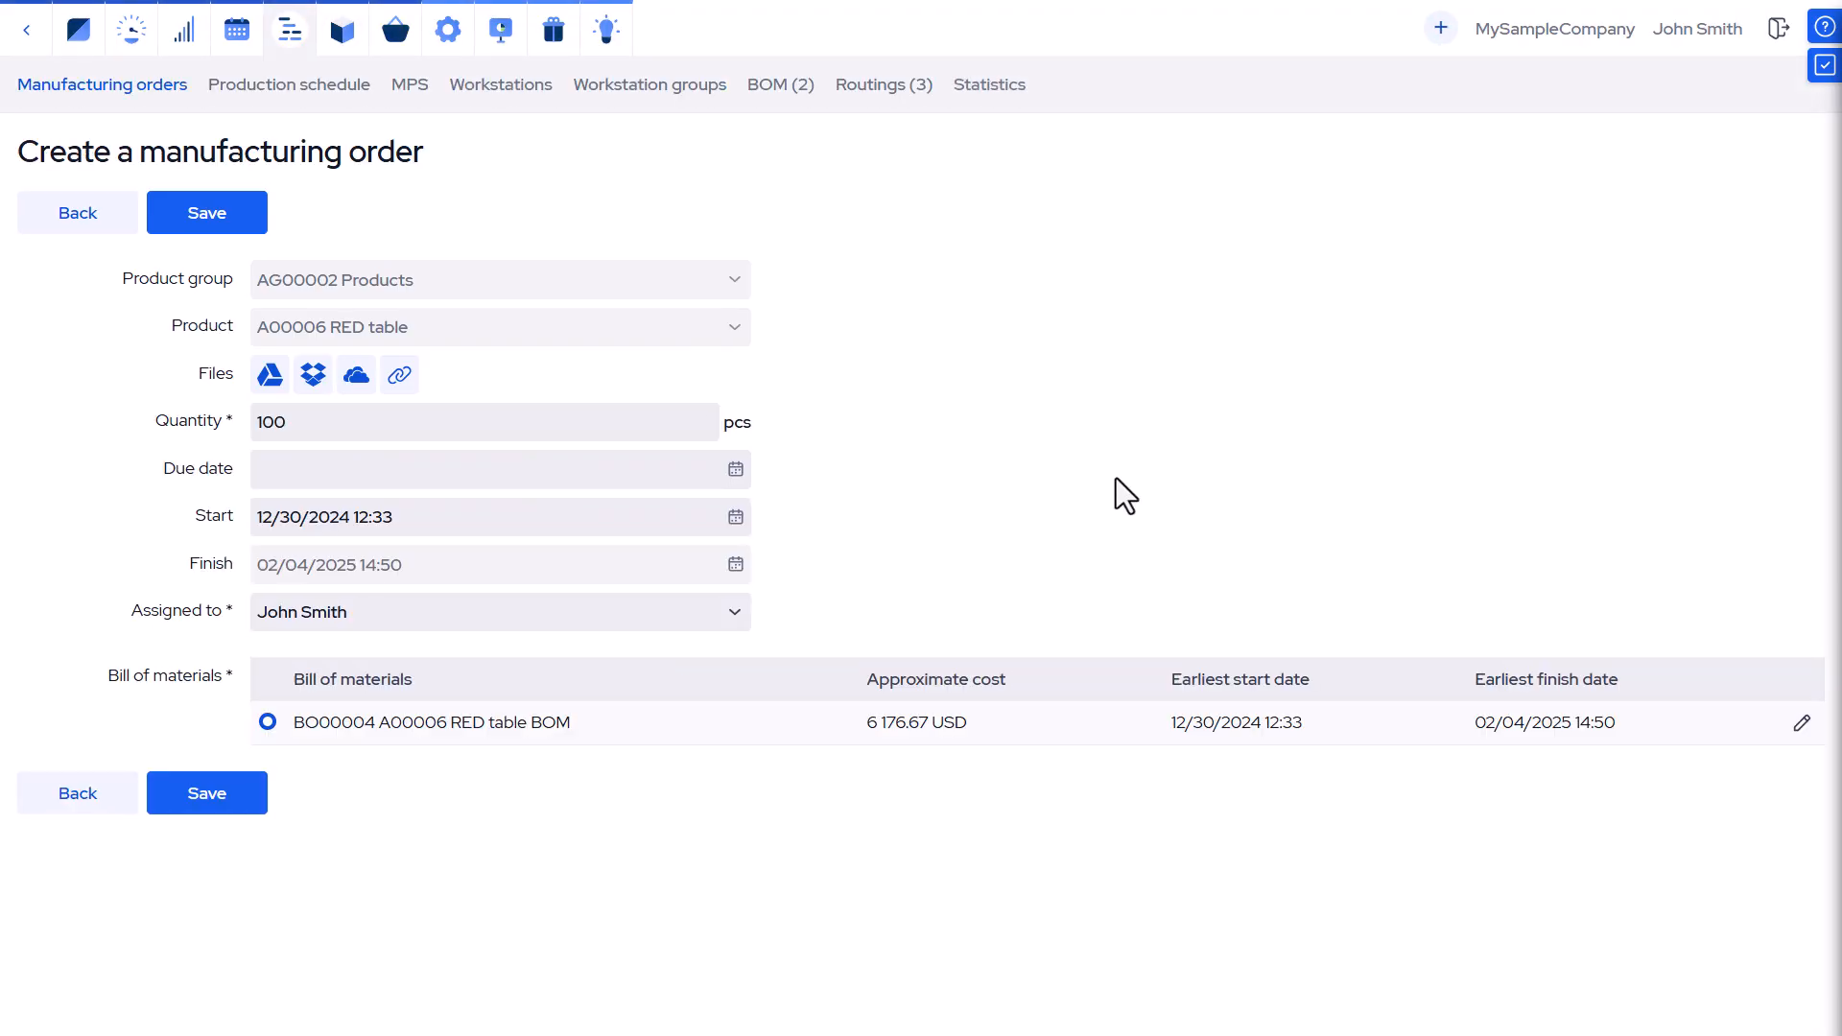
pyautogui.click(194, 802)
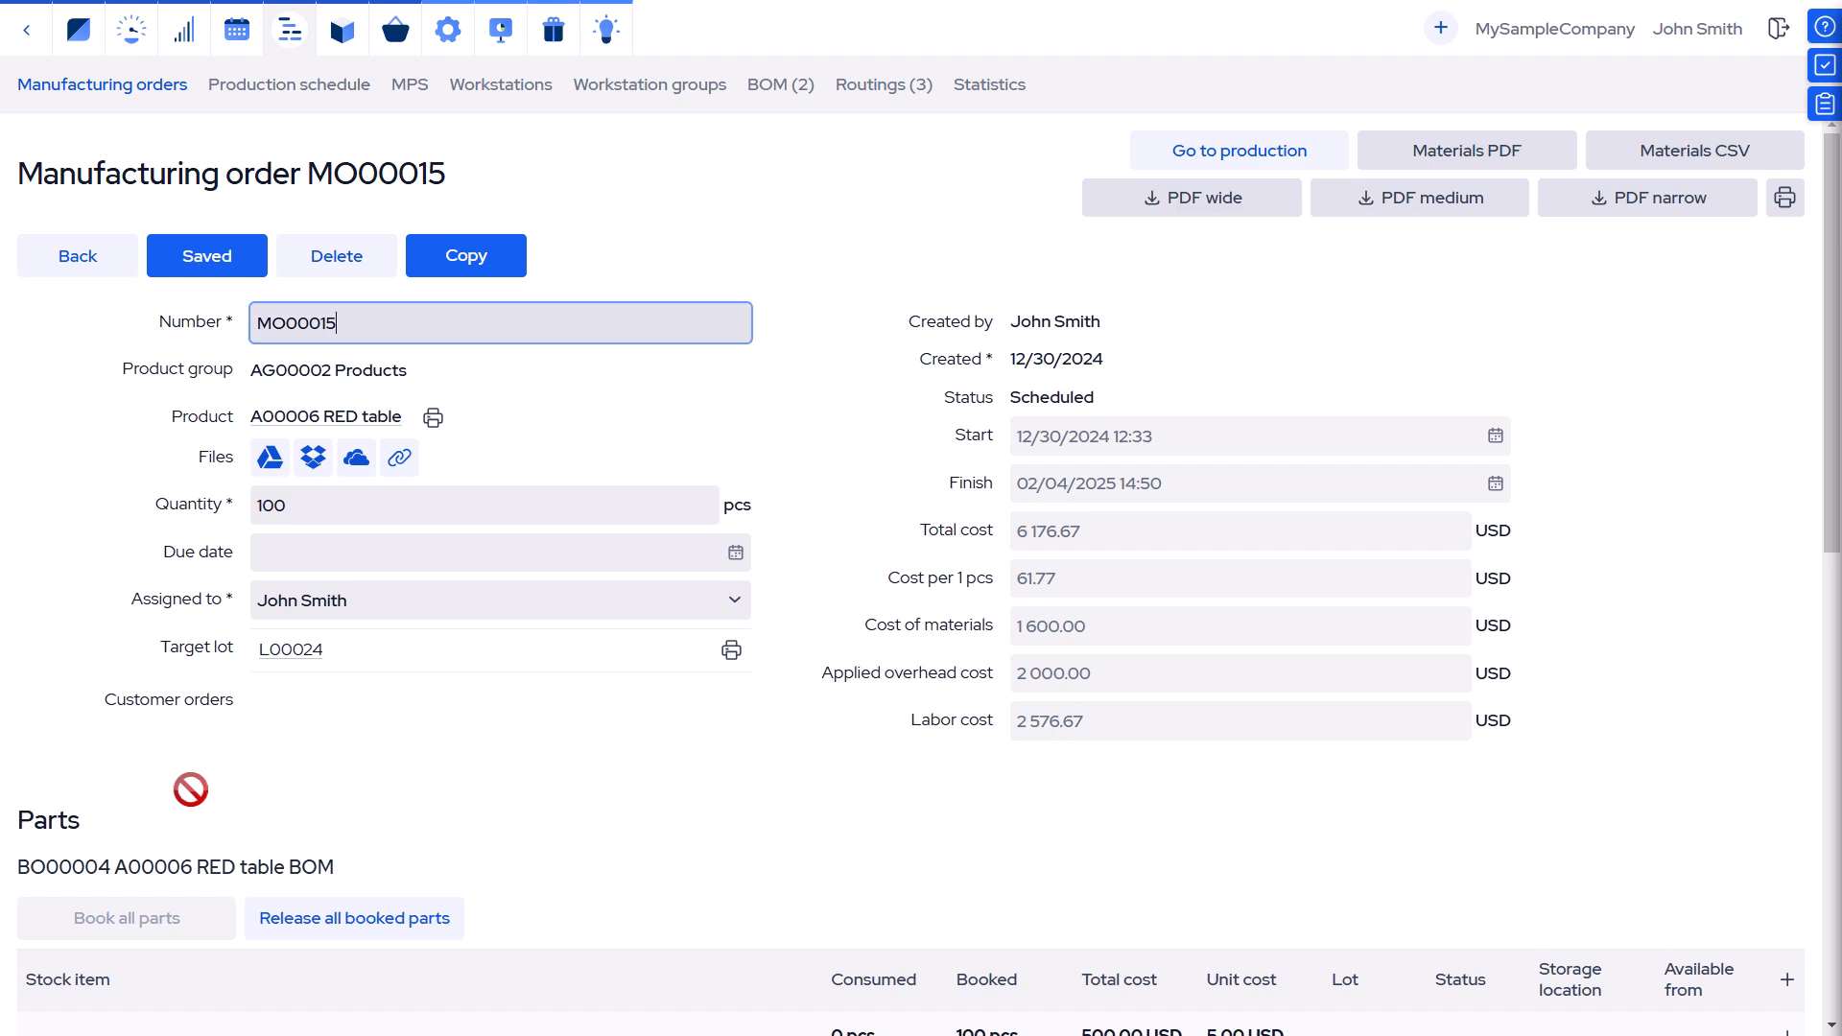
# Return to the RED table booking, book 100 pcs from planned lot L00024 and save it.
pyautogui.click(84, 261)
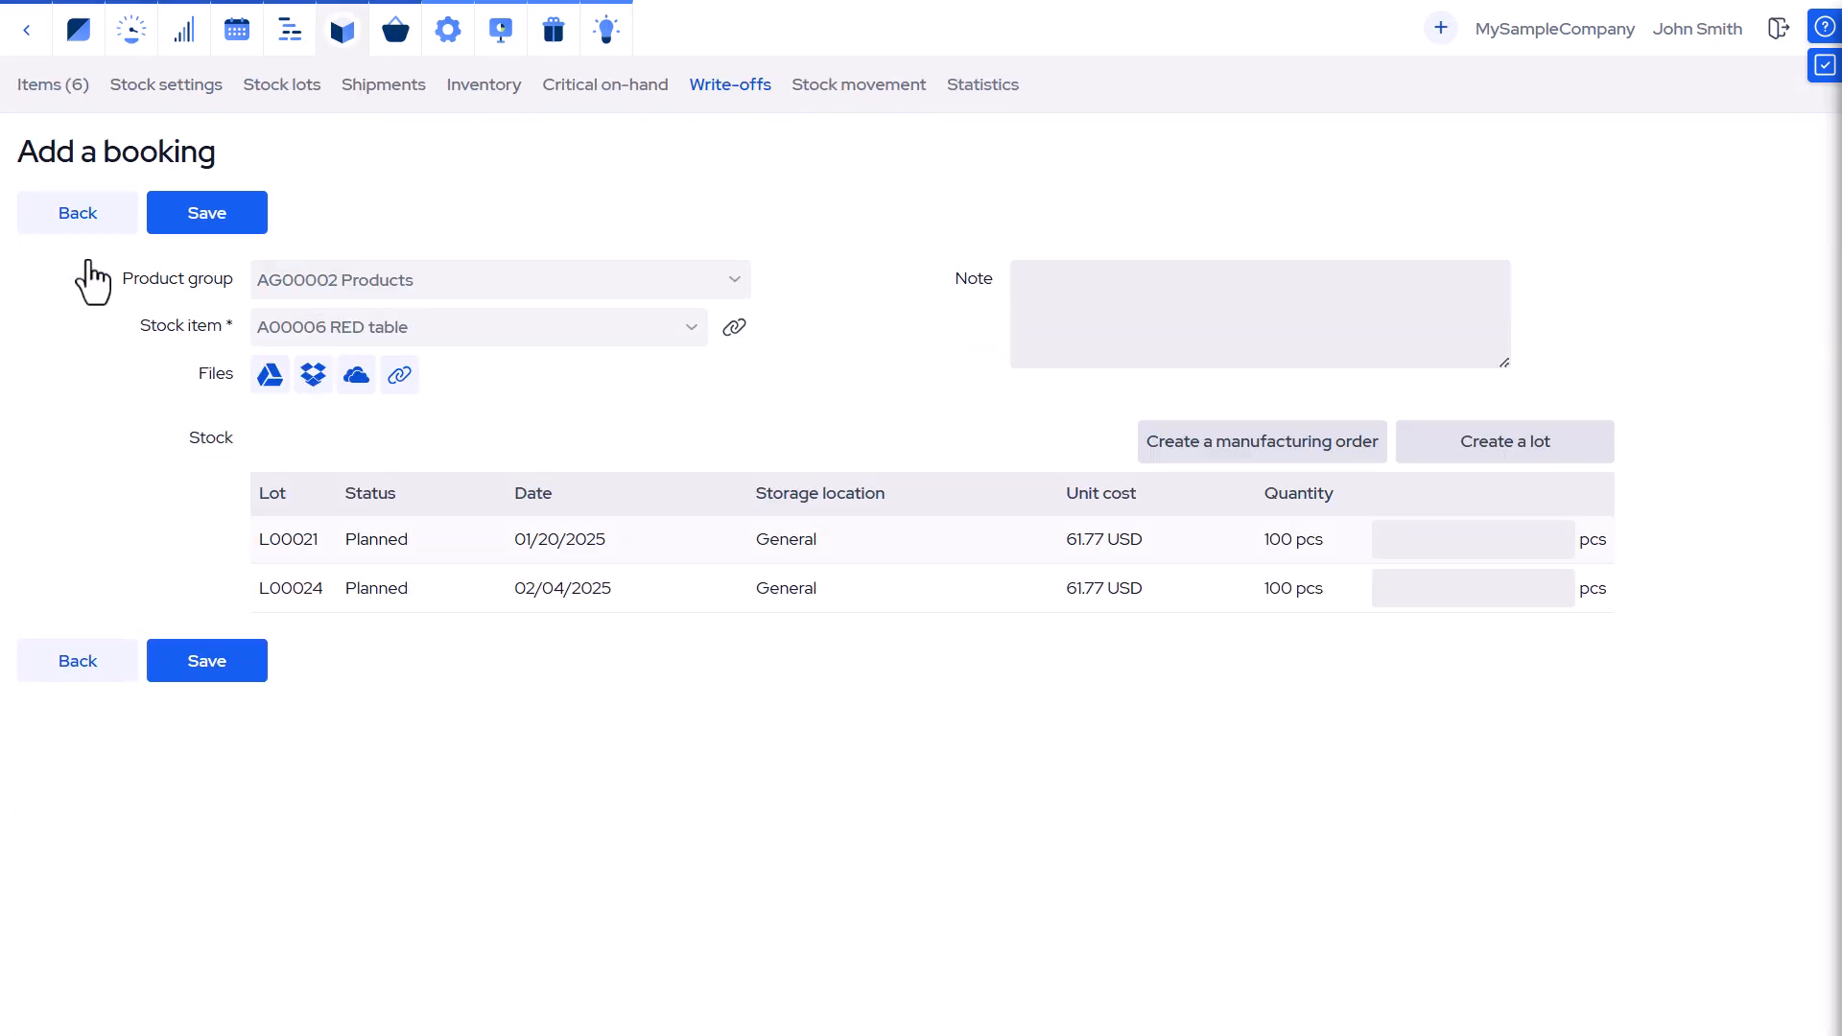
pyautogui.click(1437, 587)
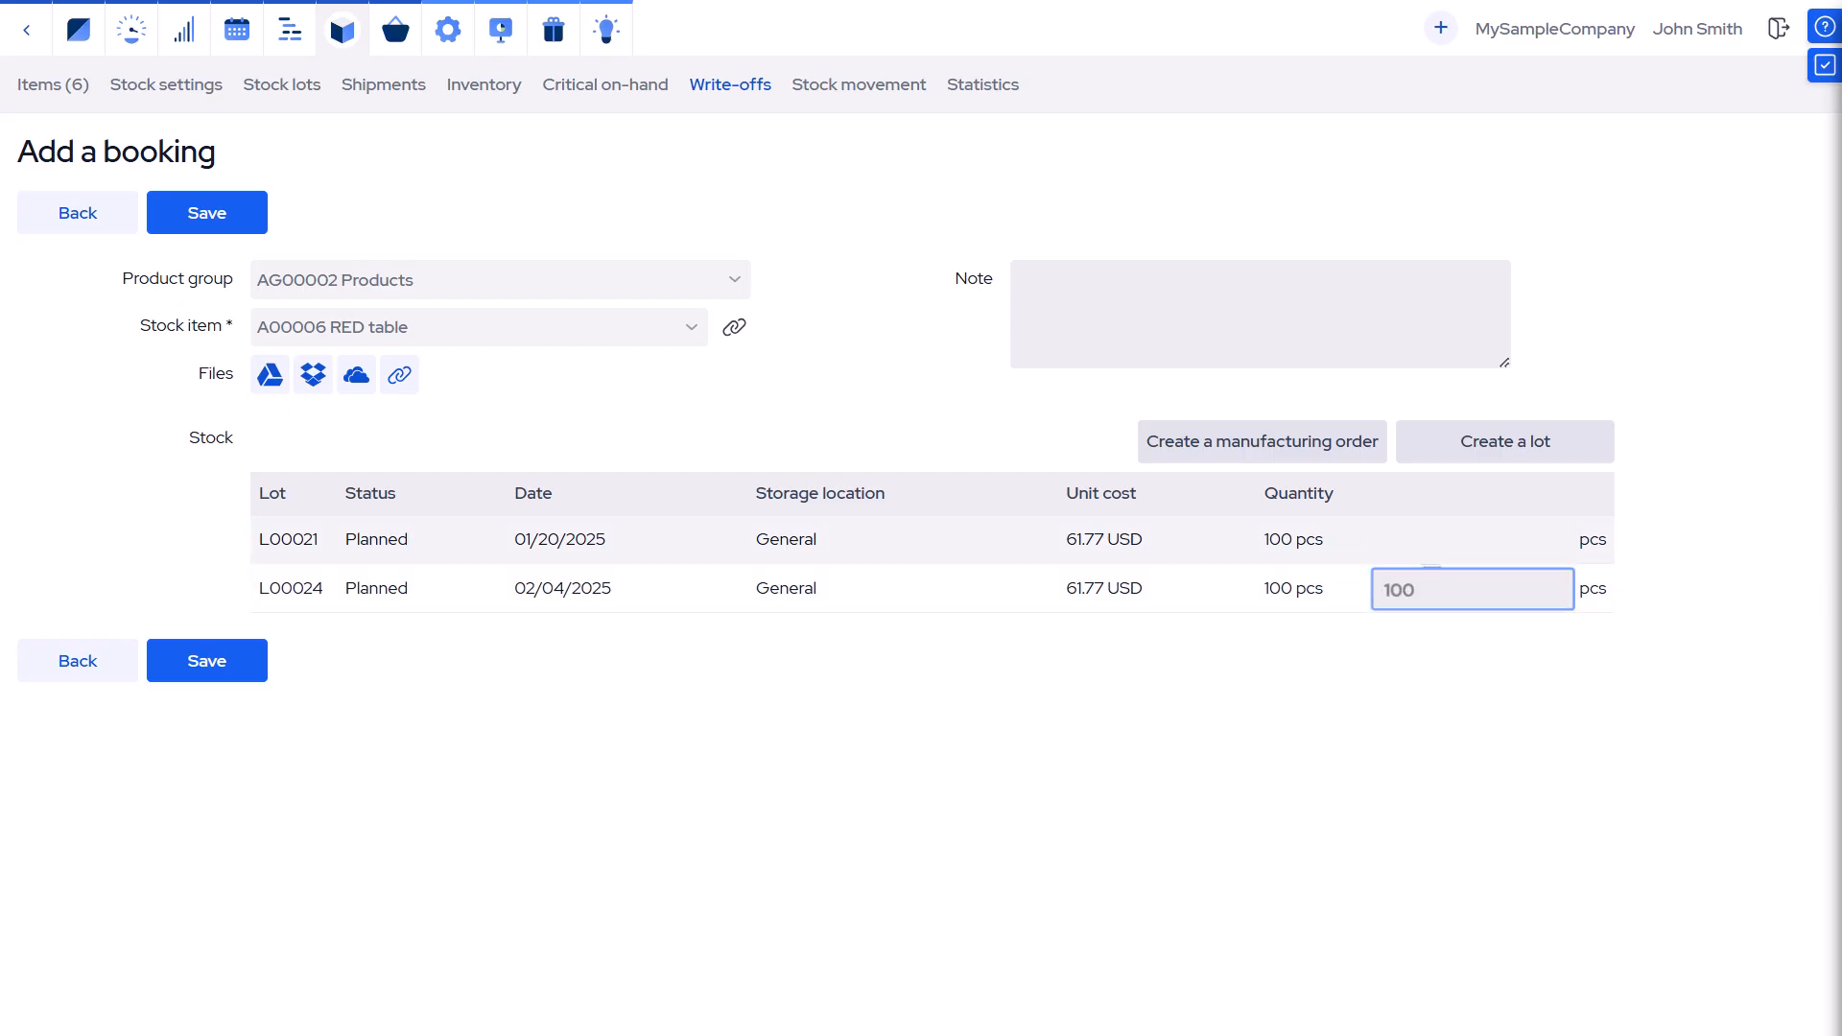
pyautogui.click(218, 674)
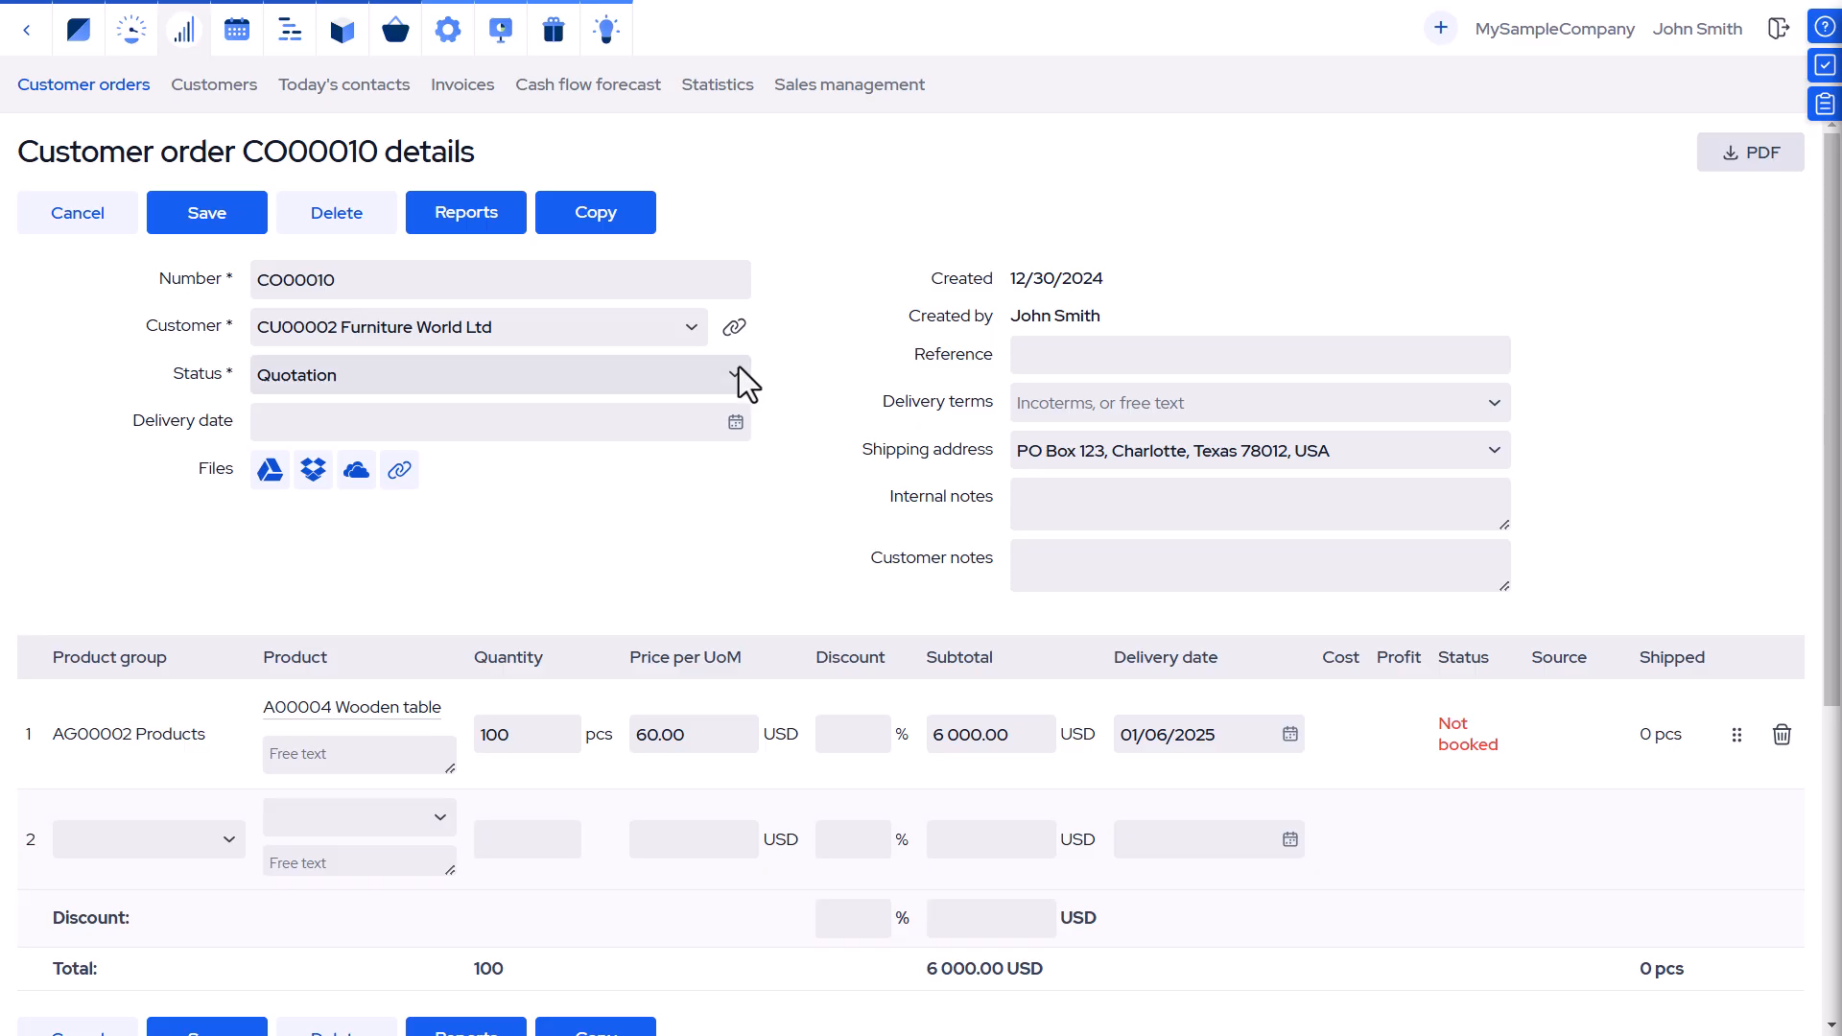
# Set the status of customer order CO00010 to Confirmed and save the order.
pyautogui.click(739, 375)
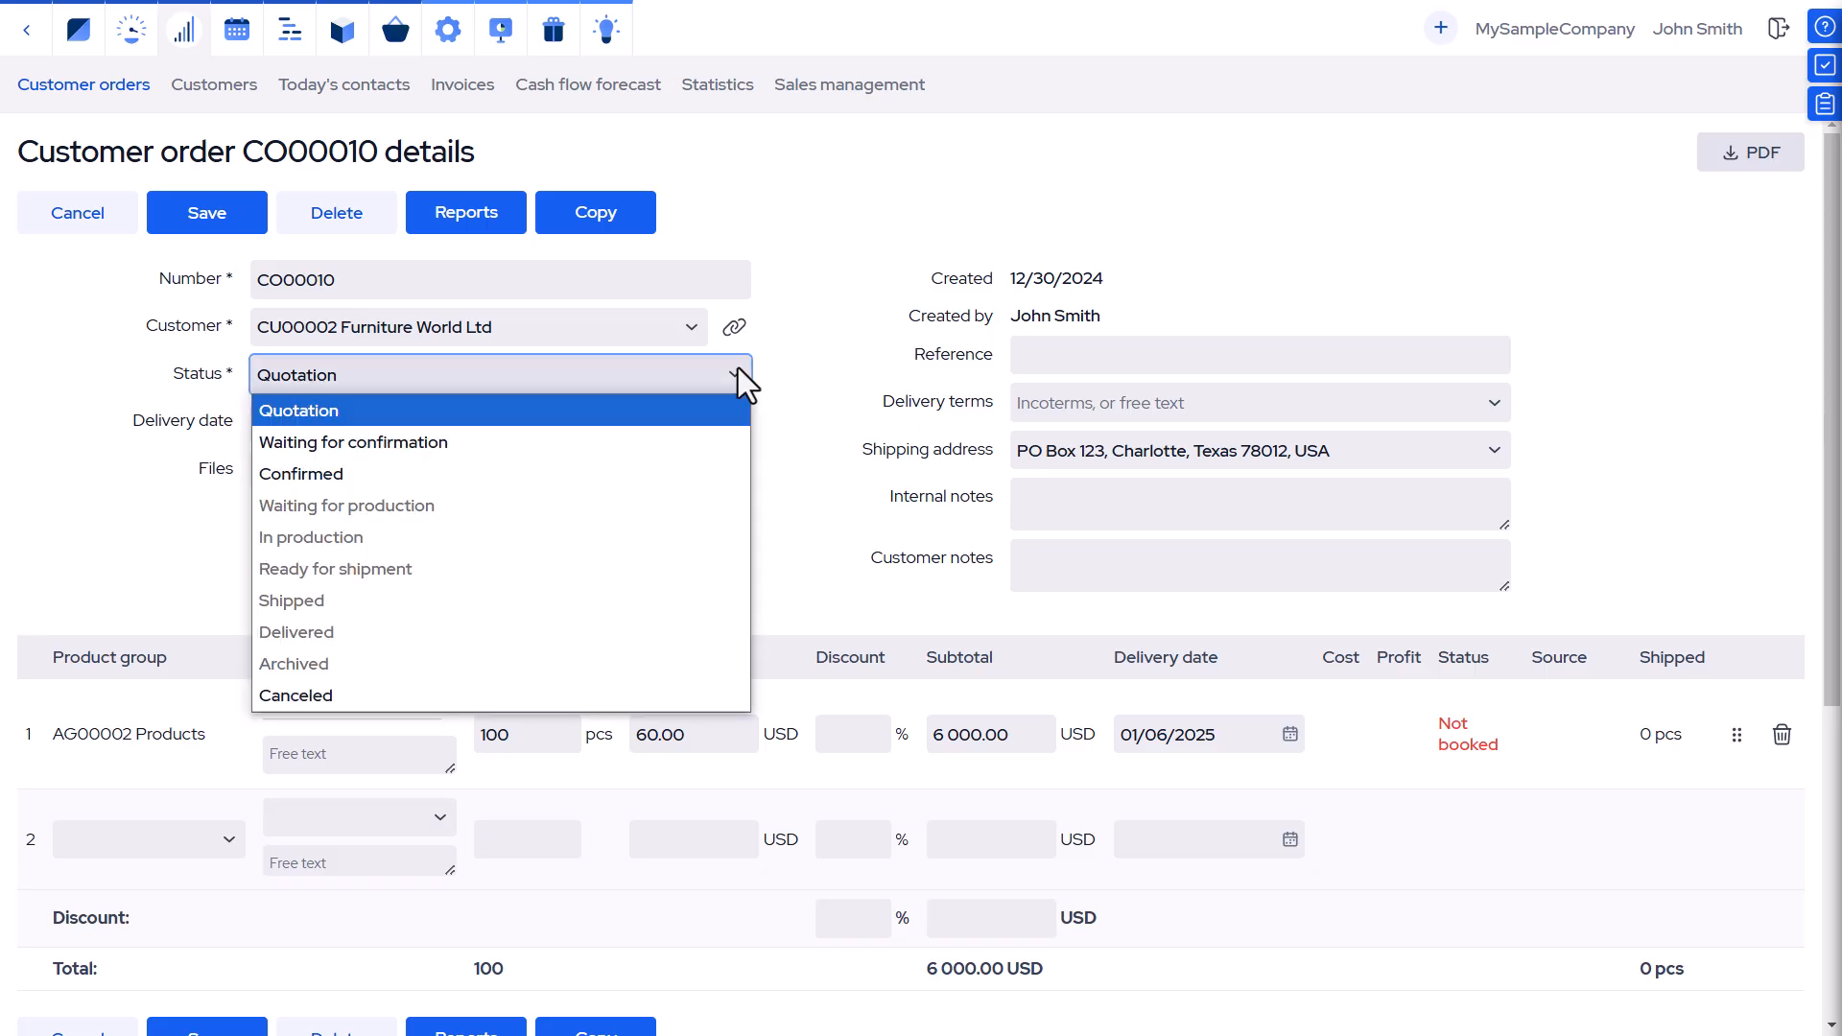
pyautogui.click(647, 480)
pyautogui.click(205, 219)
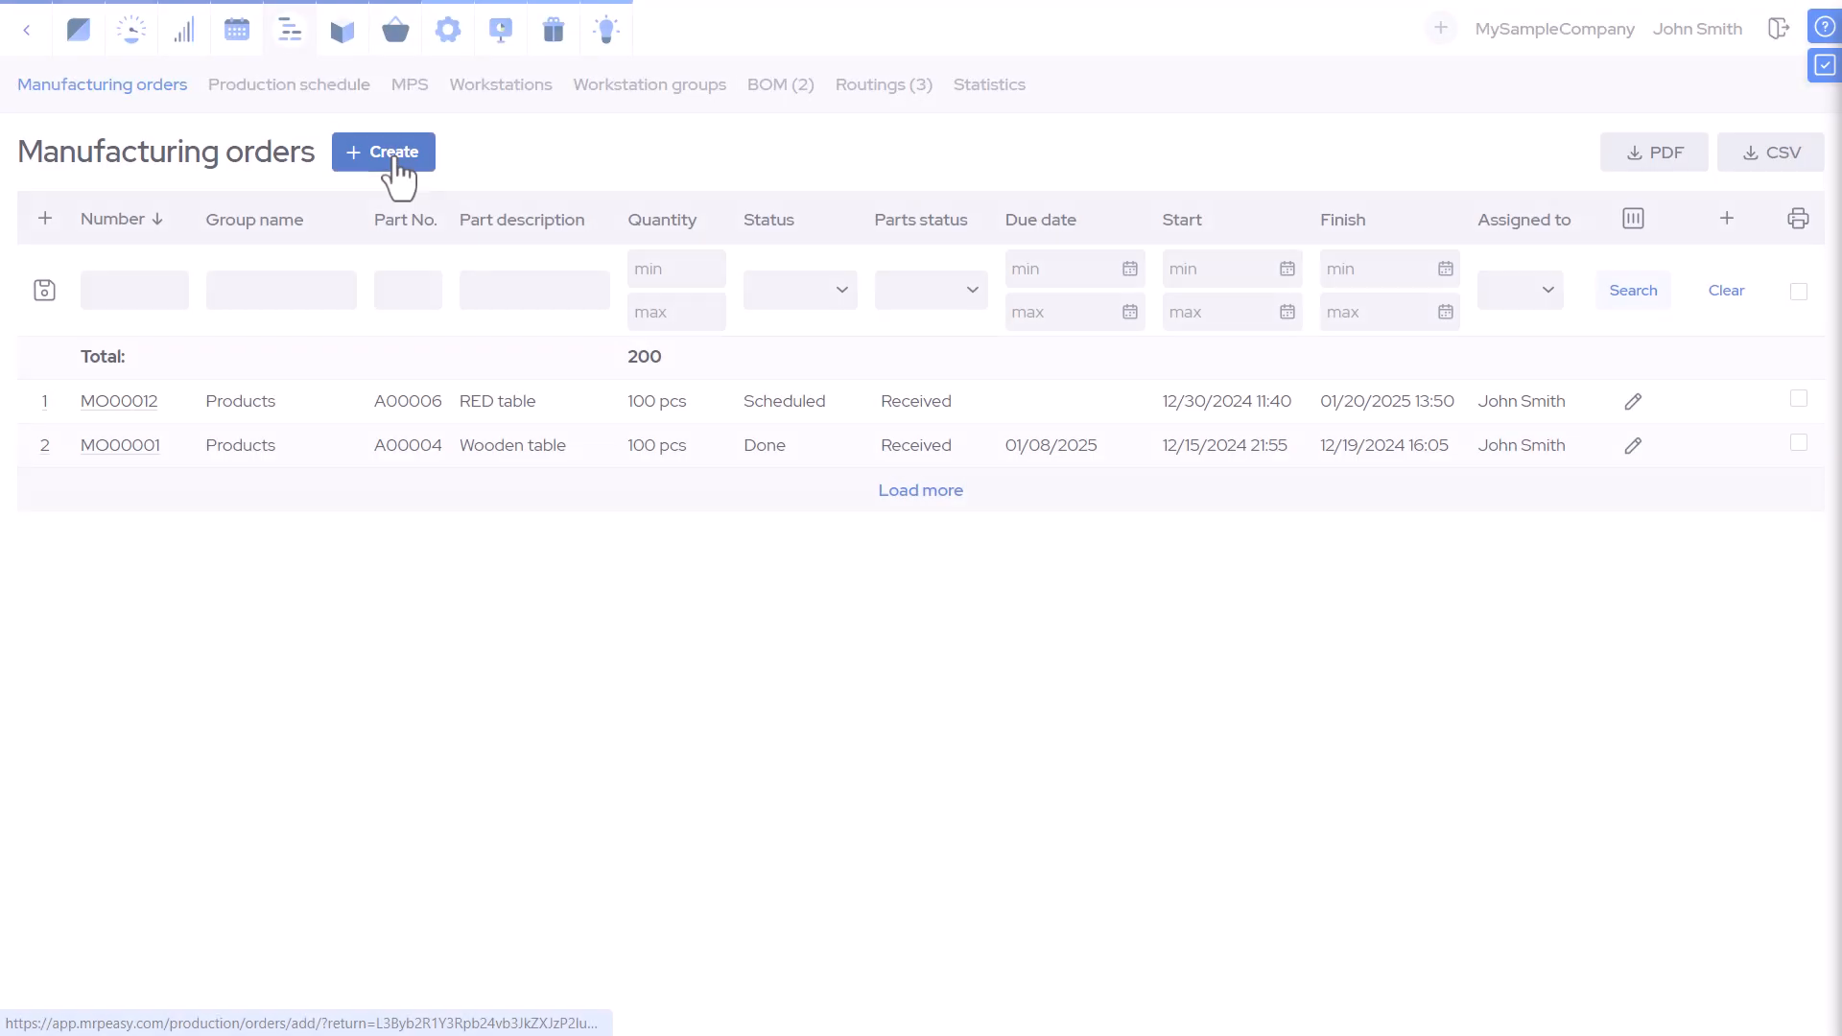
# Create a new manufacturing order from the manufacturing orders list and save it.
pyautogui.click(393, 153)
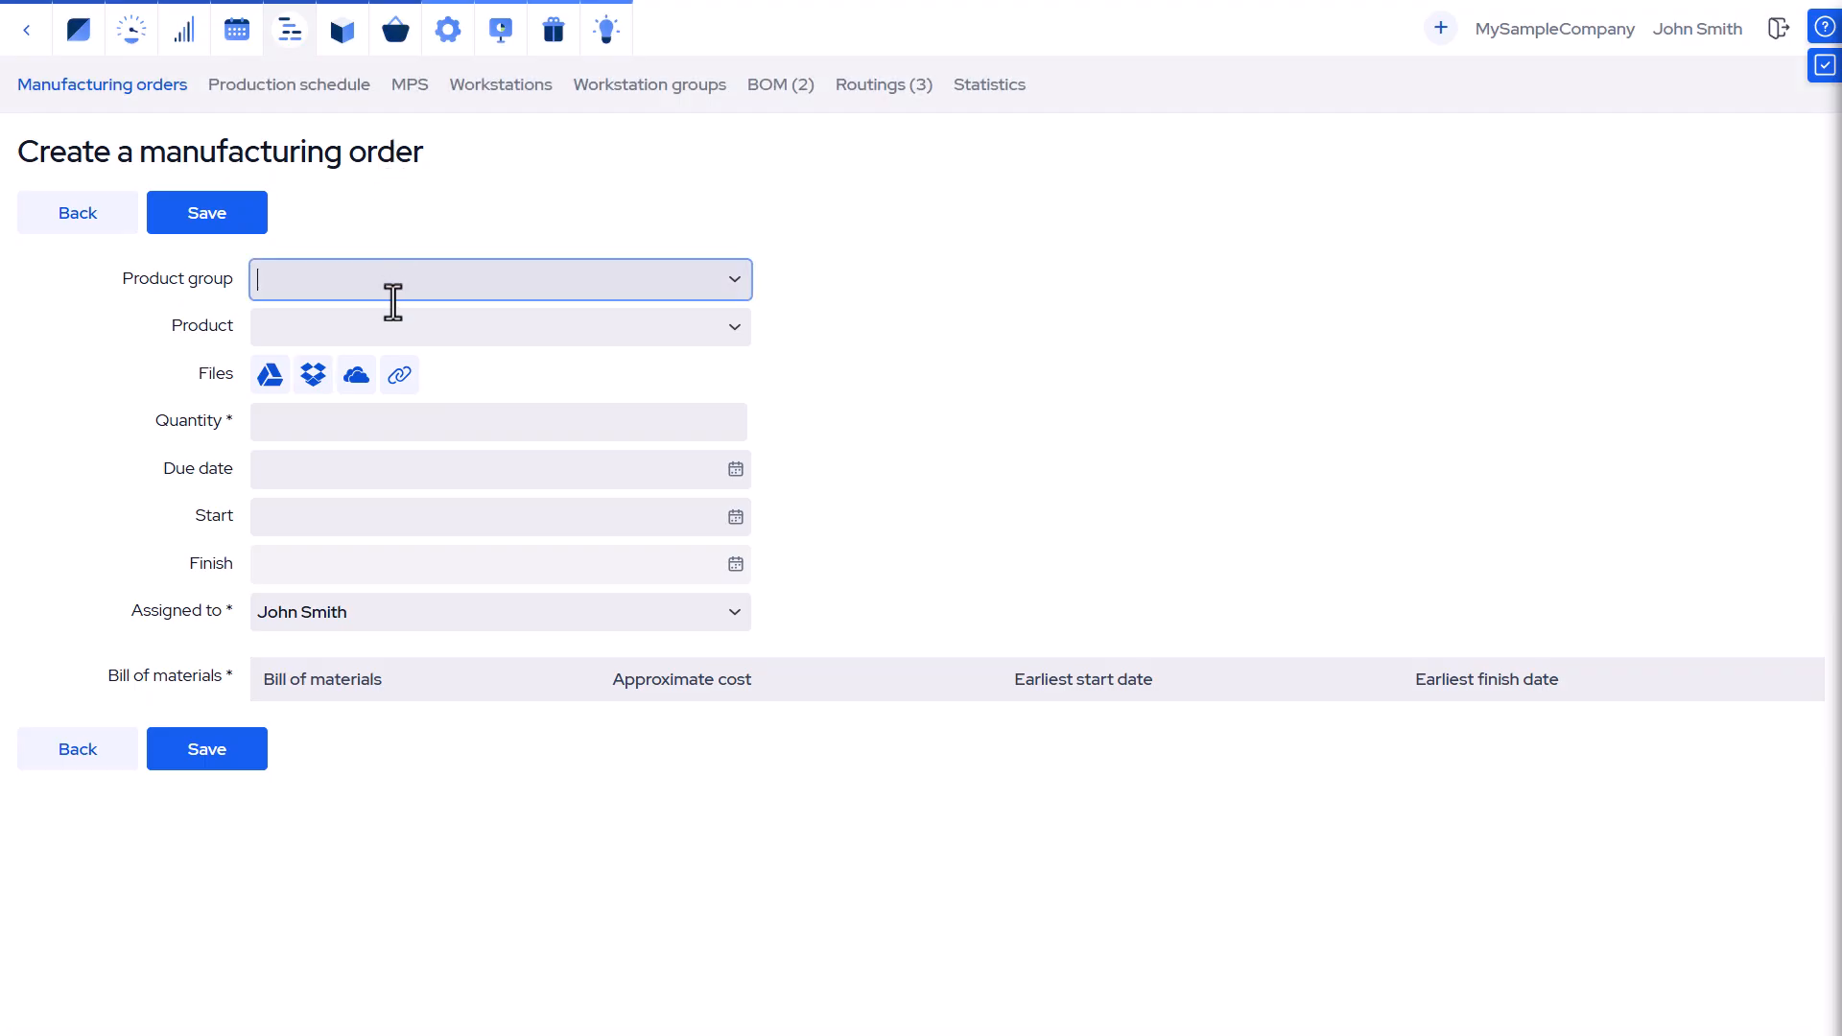
pyautogui.click(197, 807)
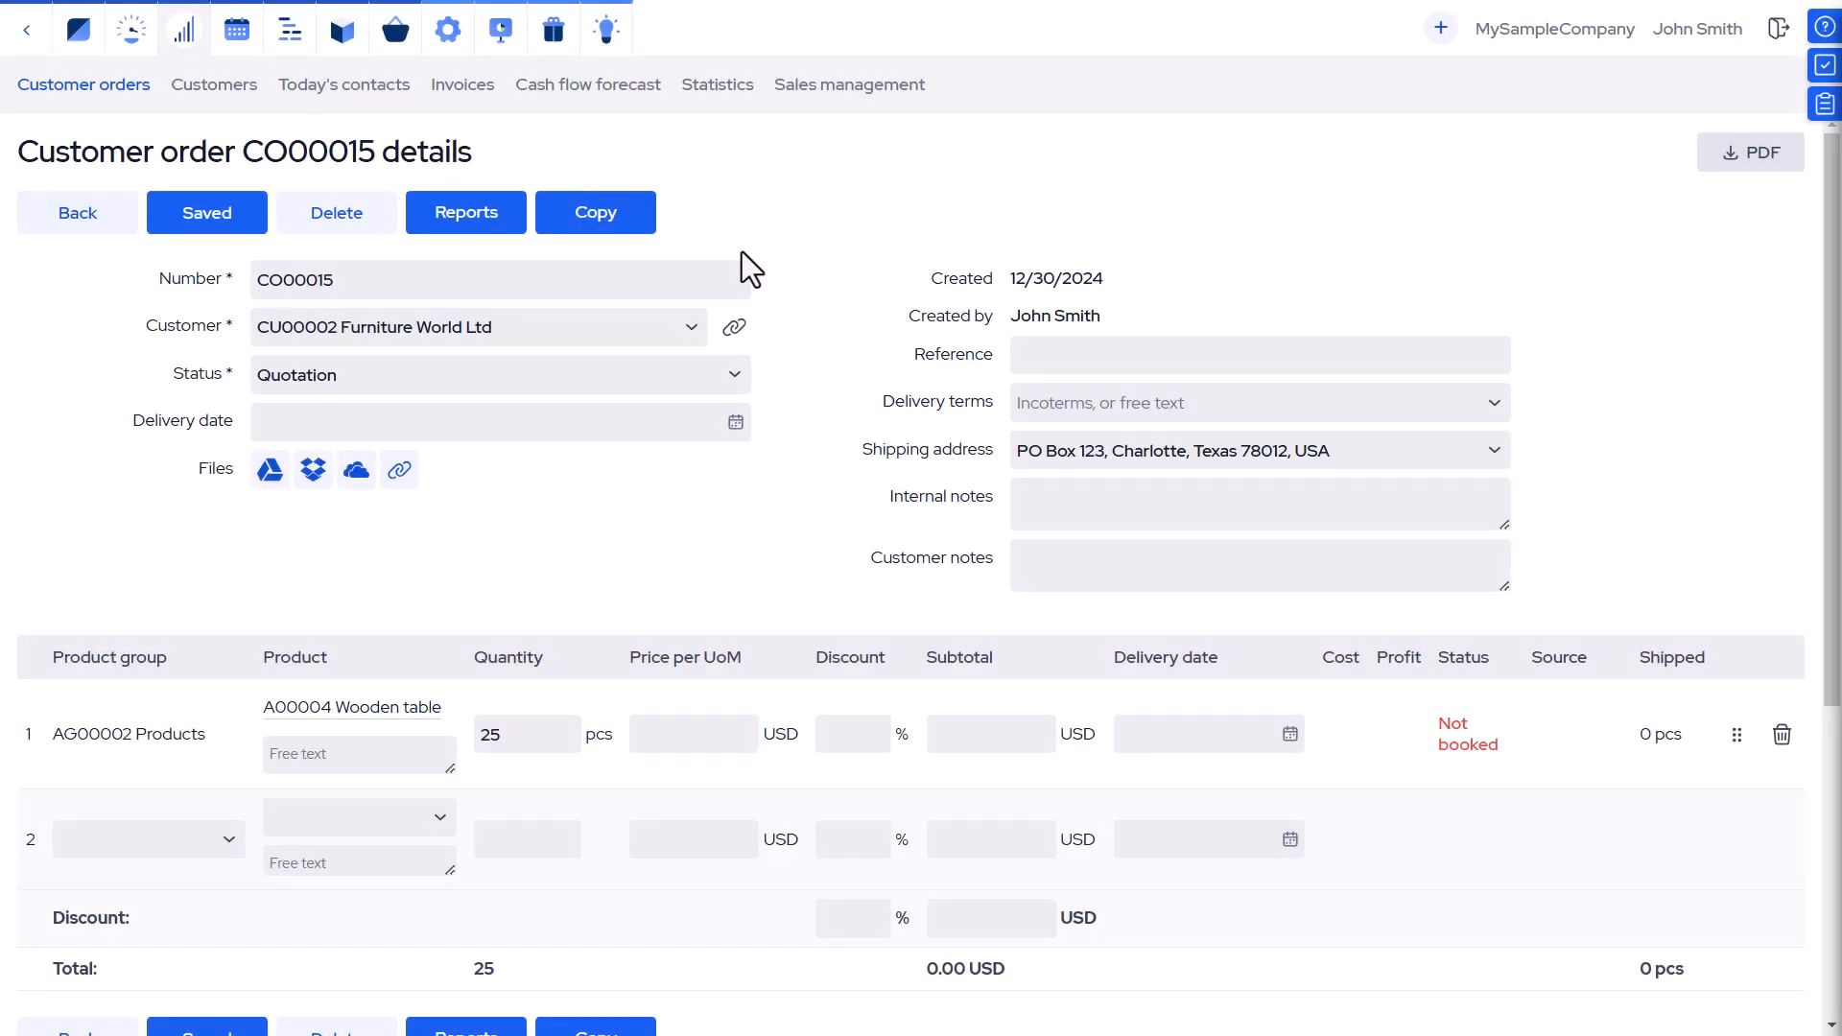
# Set the status of customer order CO00015 to Confirmed and save the order.
pyautogui.click(750, 384)
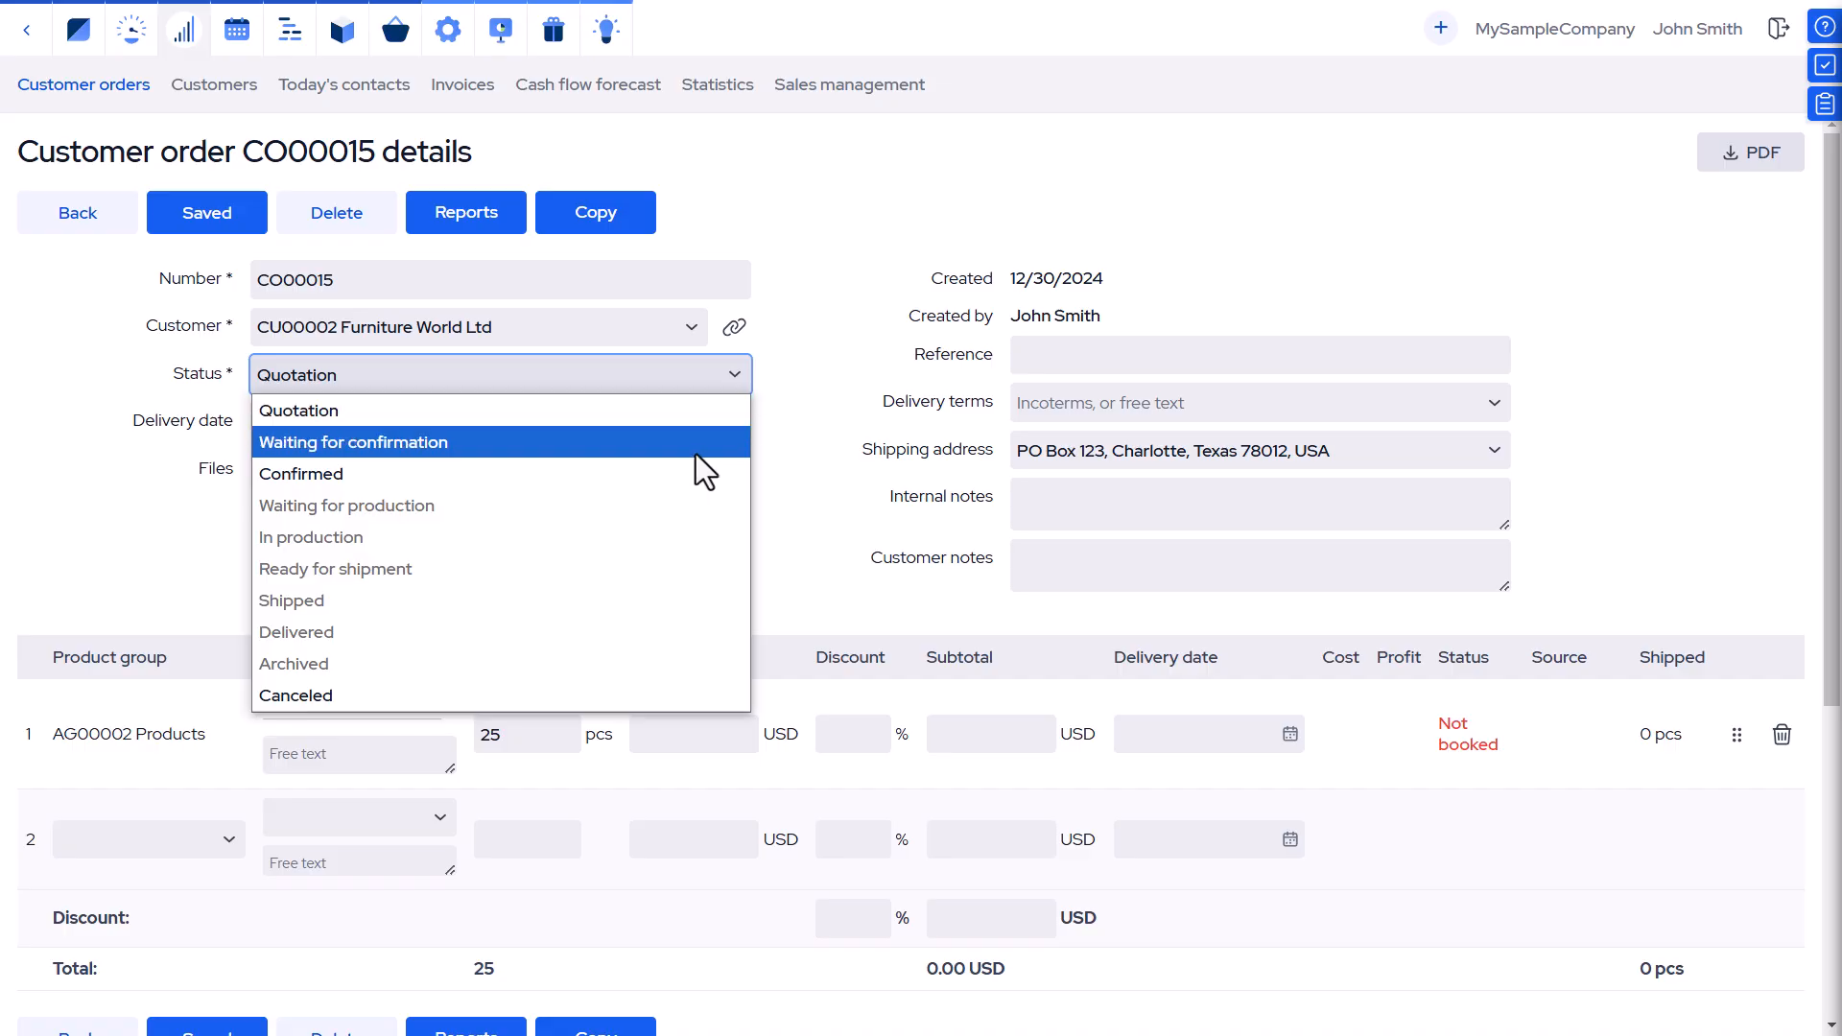
pyautogui.press('Escape')
pyautogui.press('Down')
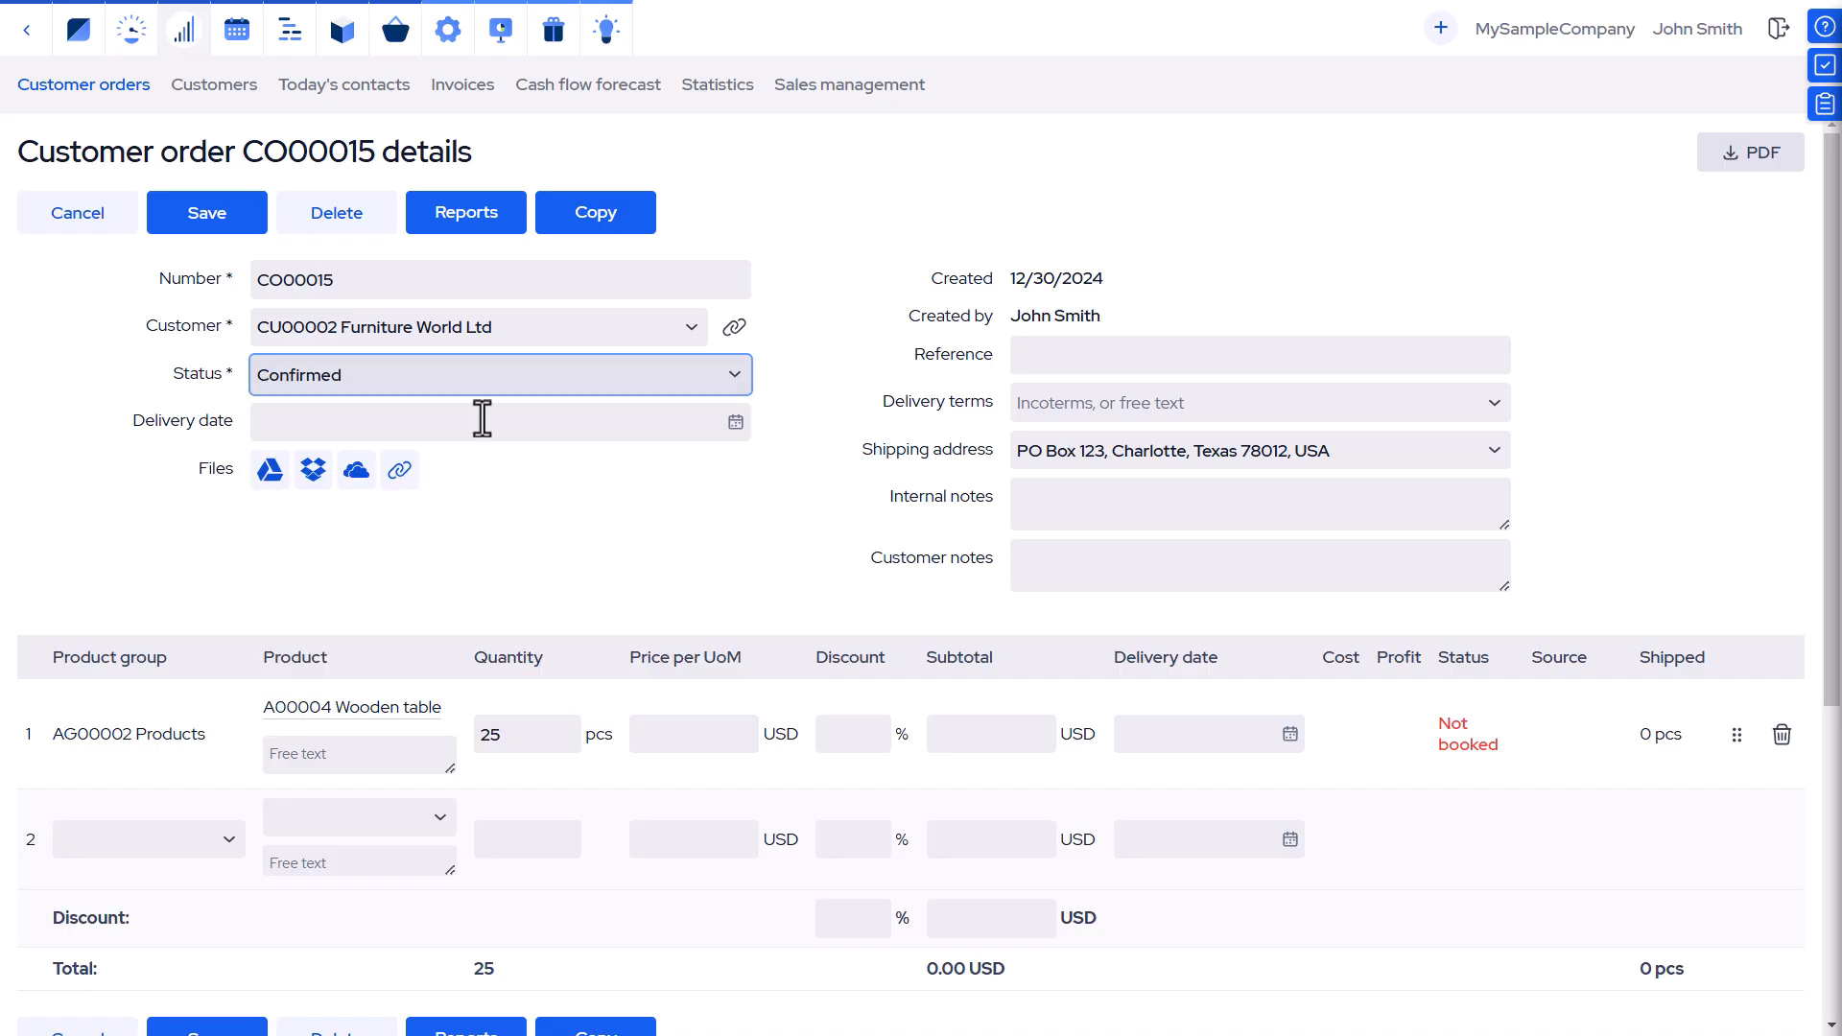
pyautogui.click(204, 220)
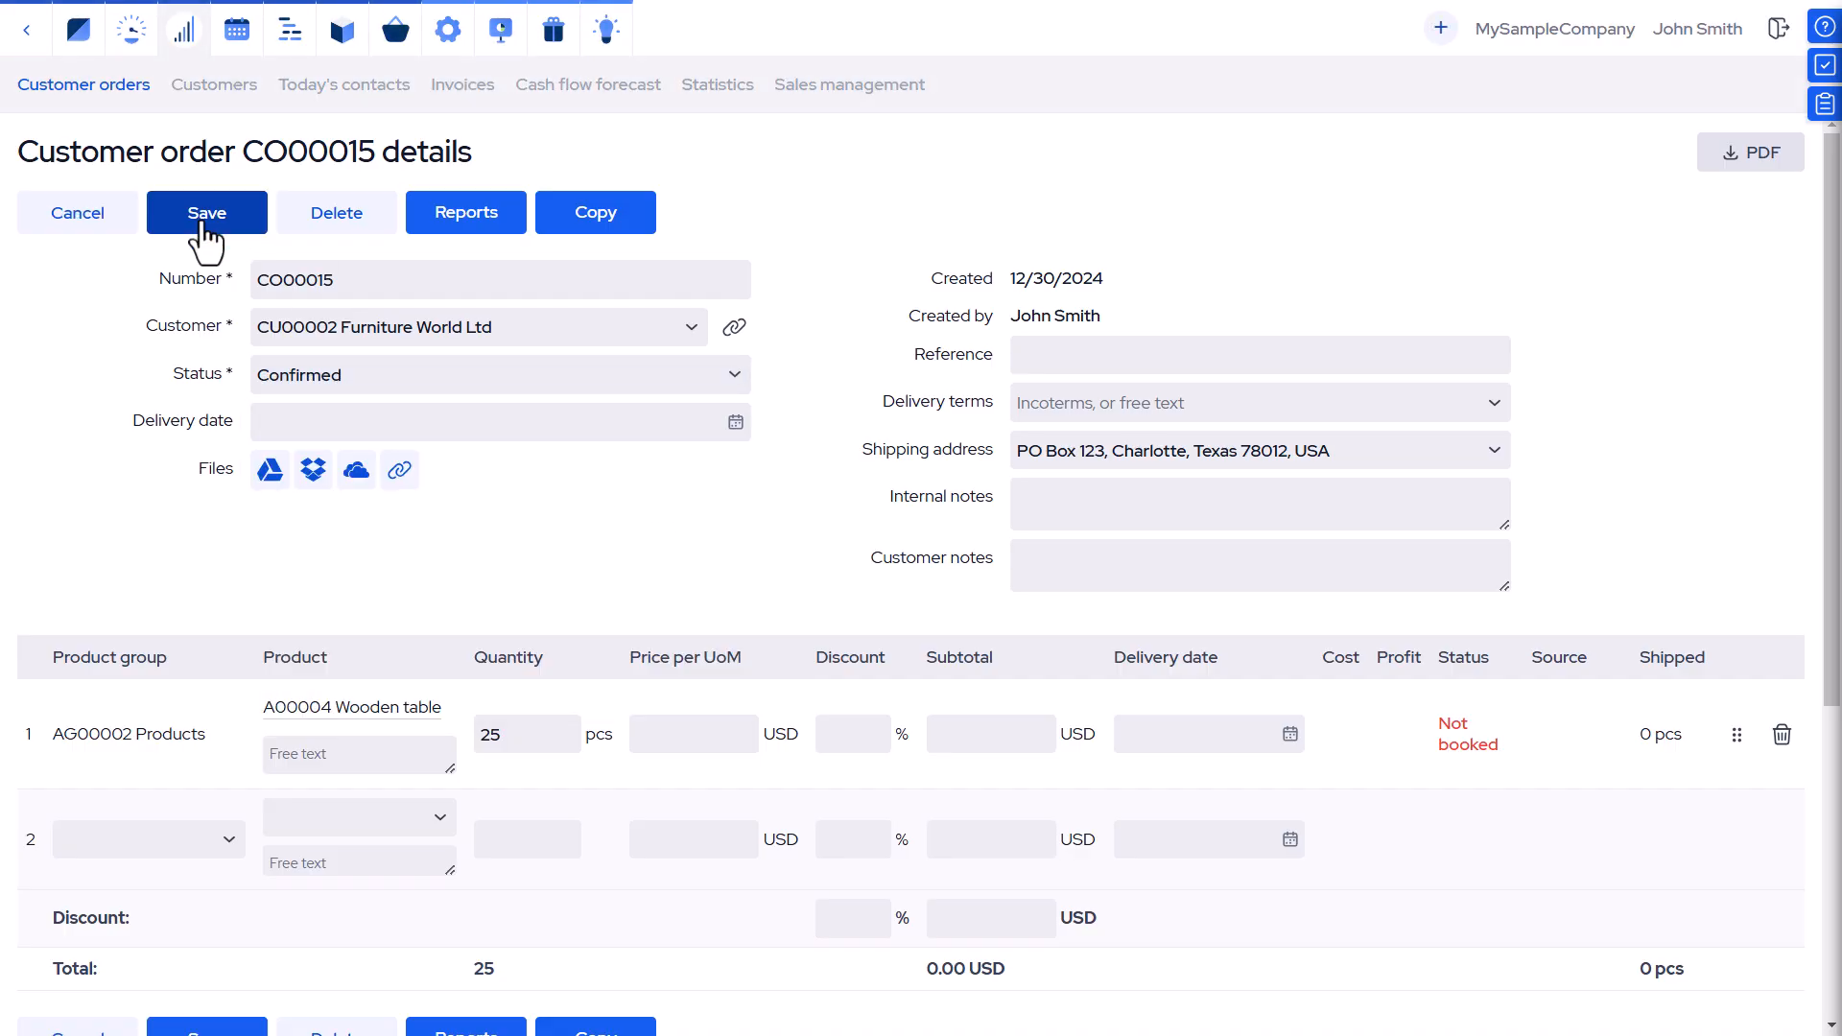
# Create a manufacturing order for 25 A00004 Wooden tables from the critical on-hand report, save it and return to the customer orders.
pyautogui.click(343, 48)
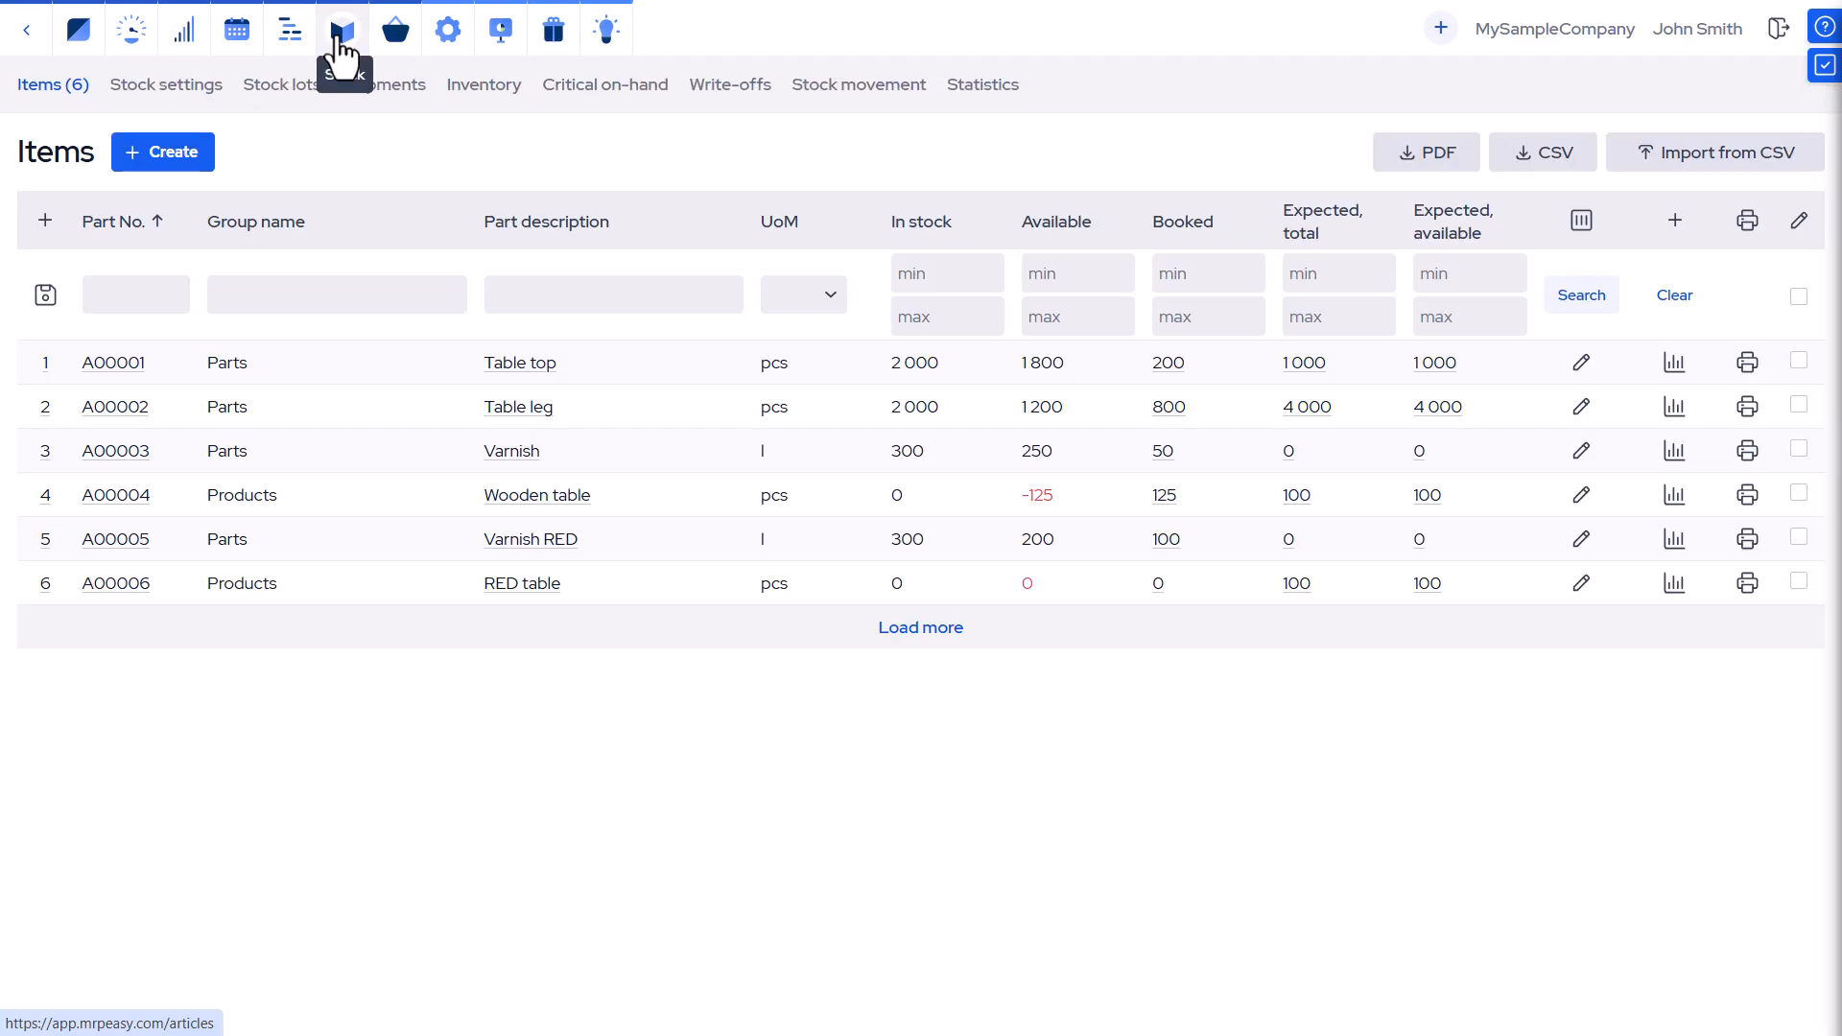
pyautogui.click(633, 91)
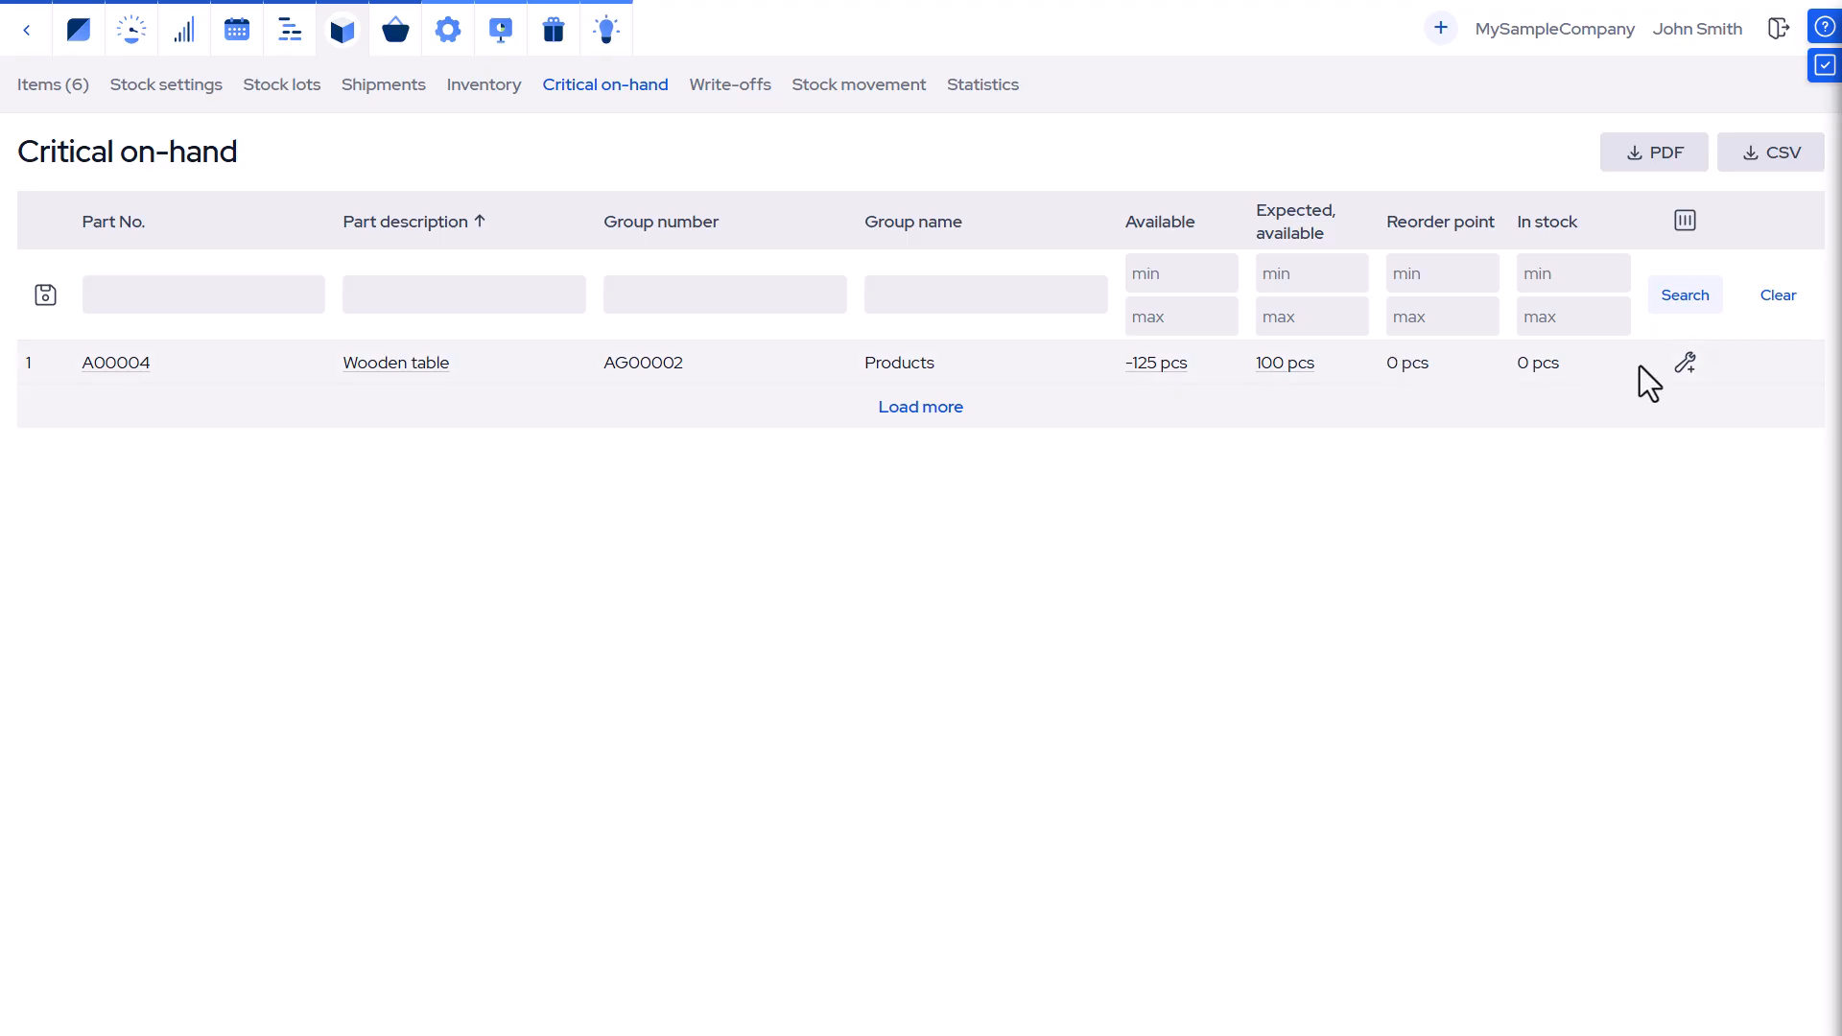
pyautogui.click(1683, 365)
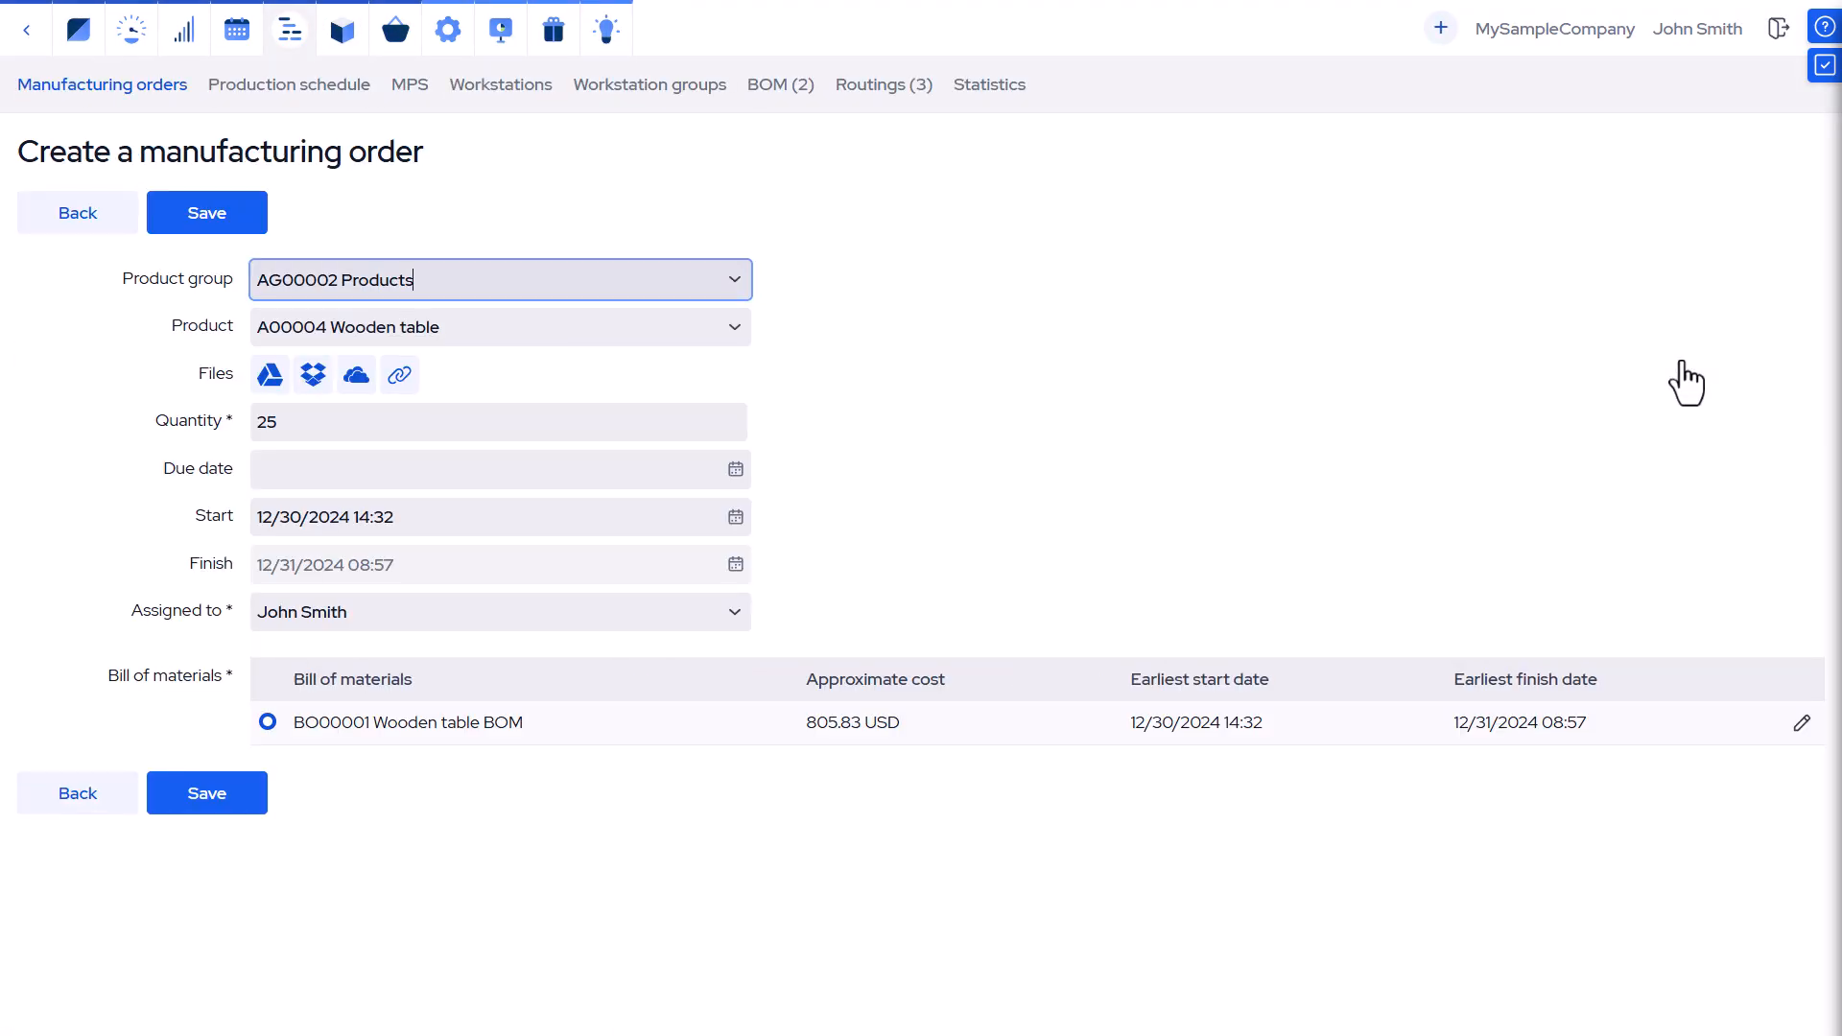
pyautogui.click(186, 806)
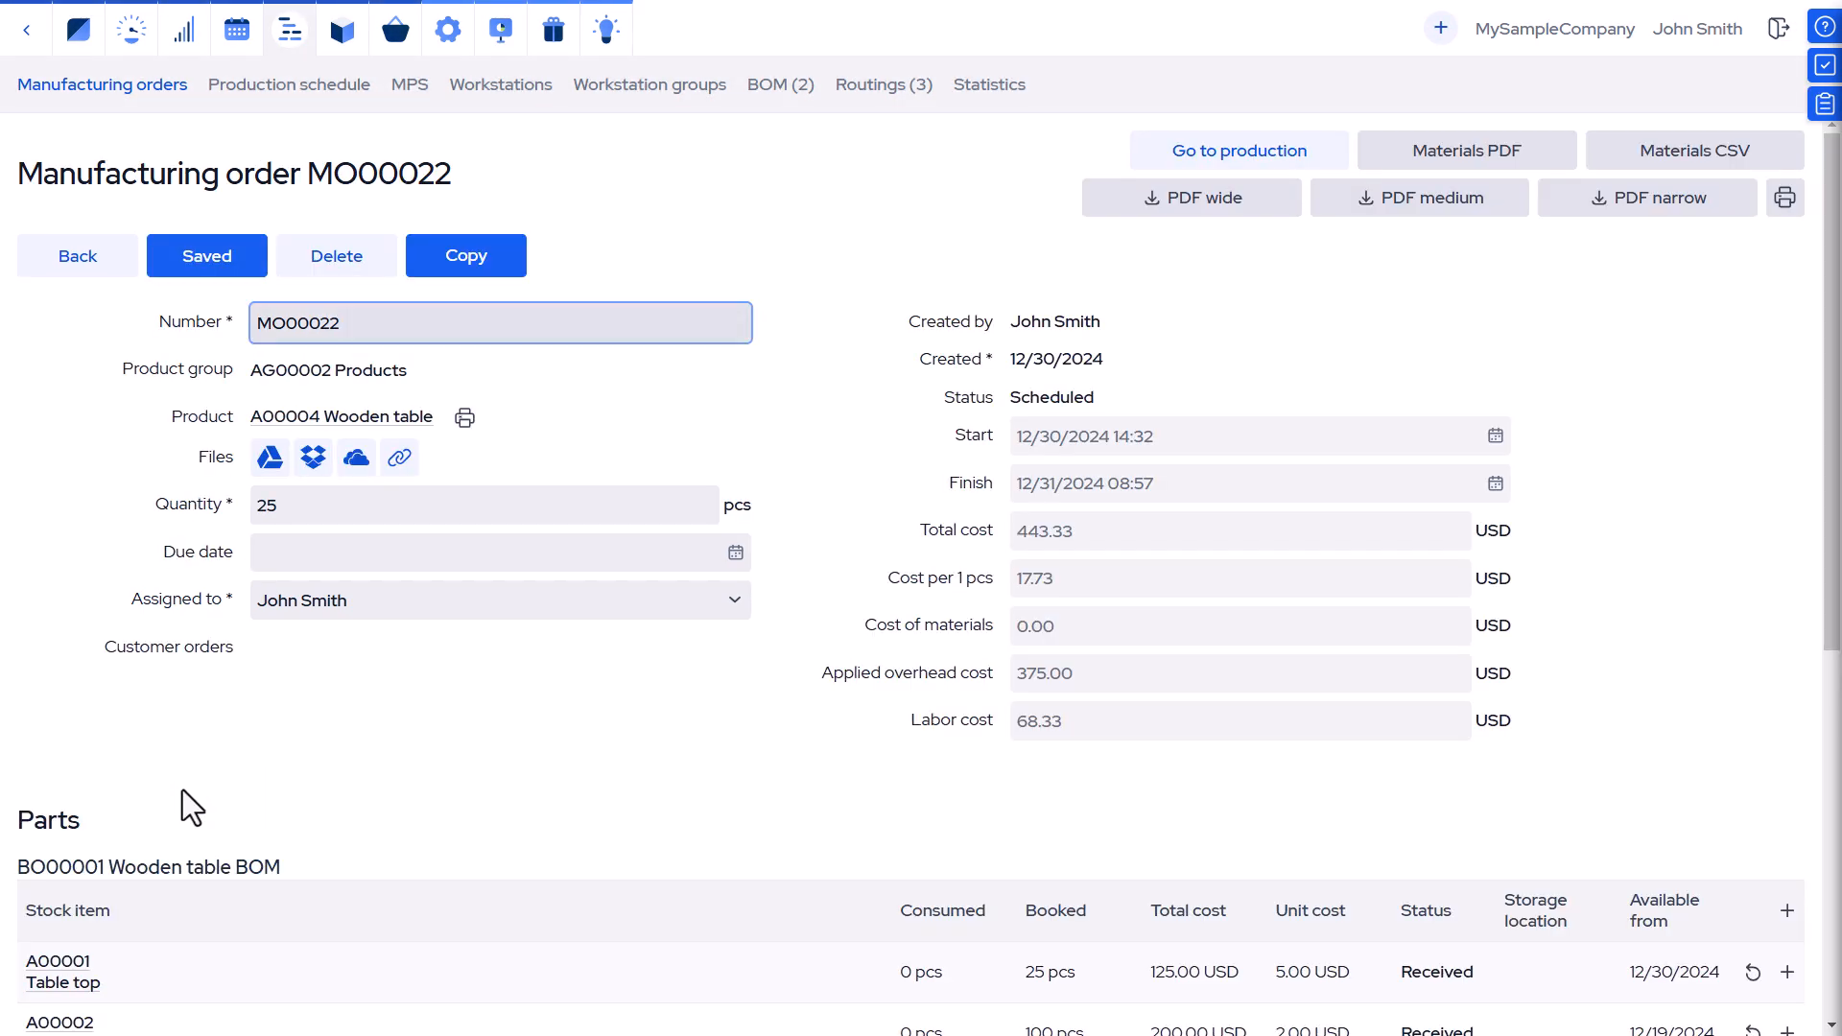
pyautogui.click(59, 271)
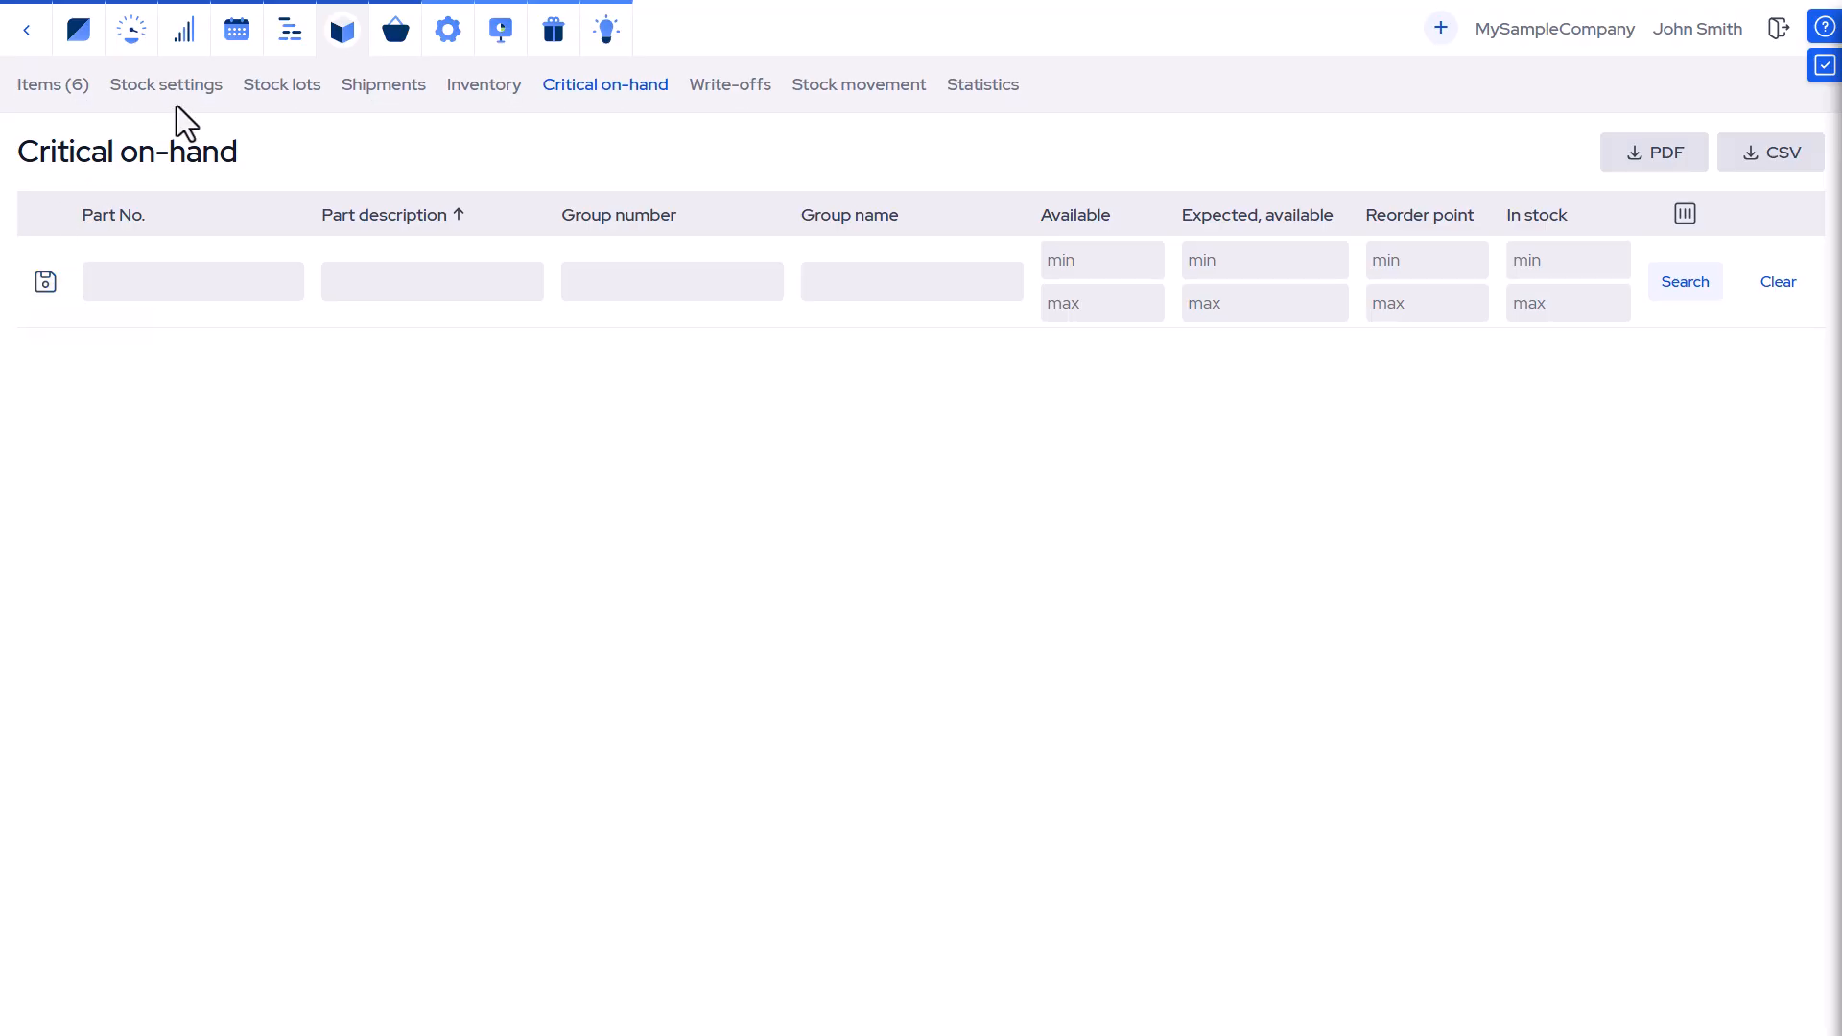
pyautogui.click(186, 39)
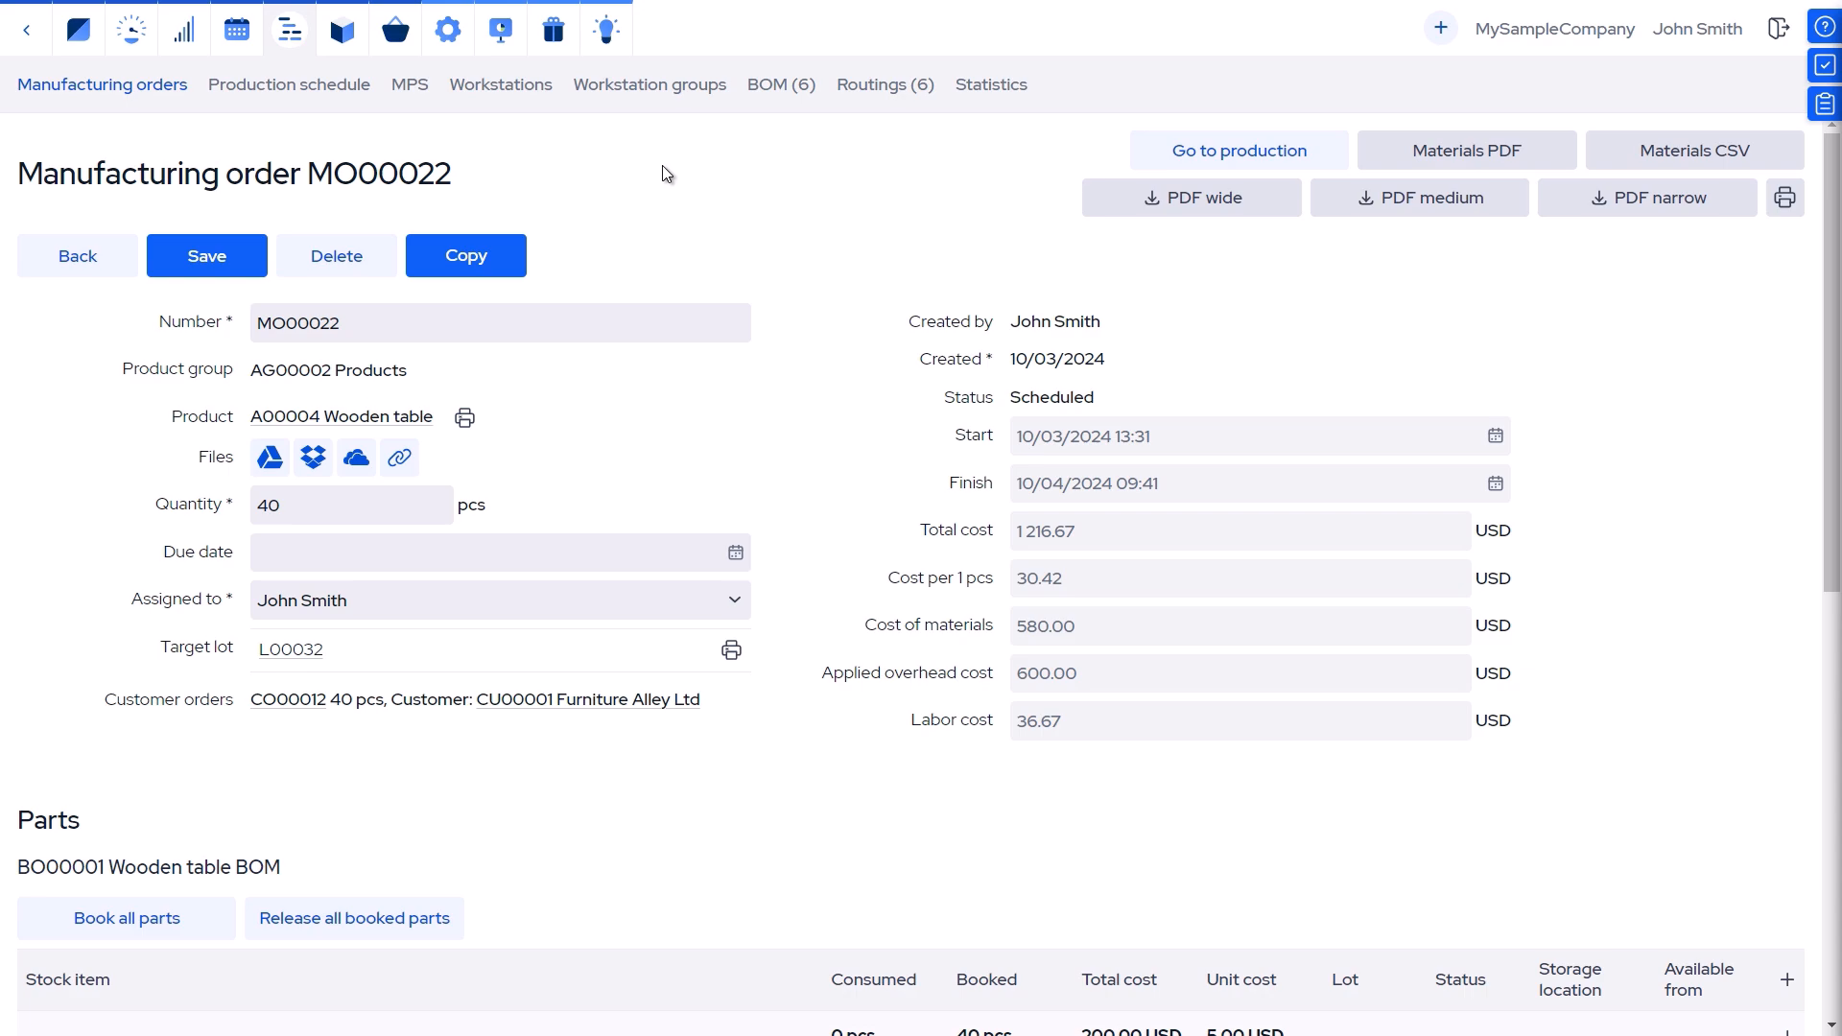
# View manufacturing order MO00022 in production and leave the view.
pyautogui.click(1173, 149)
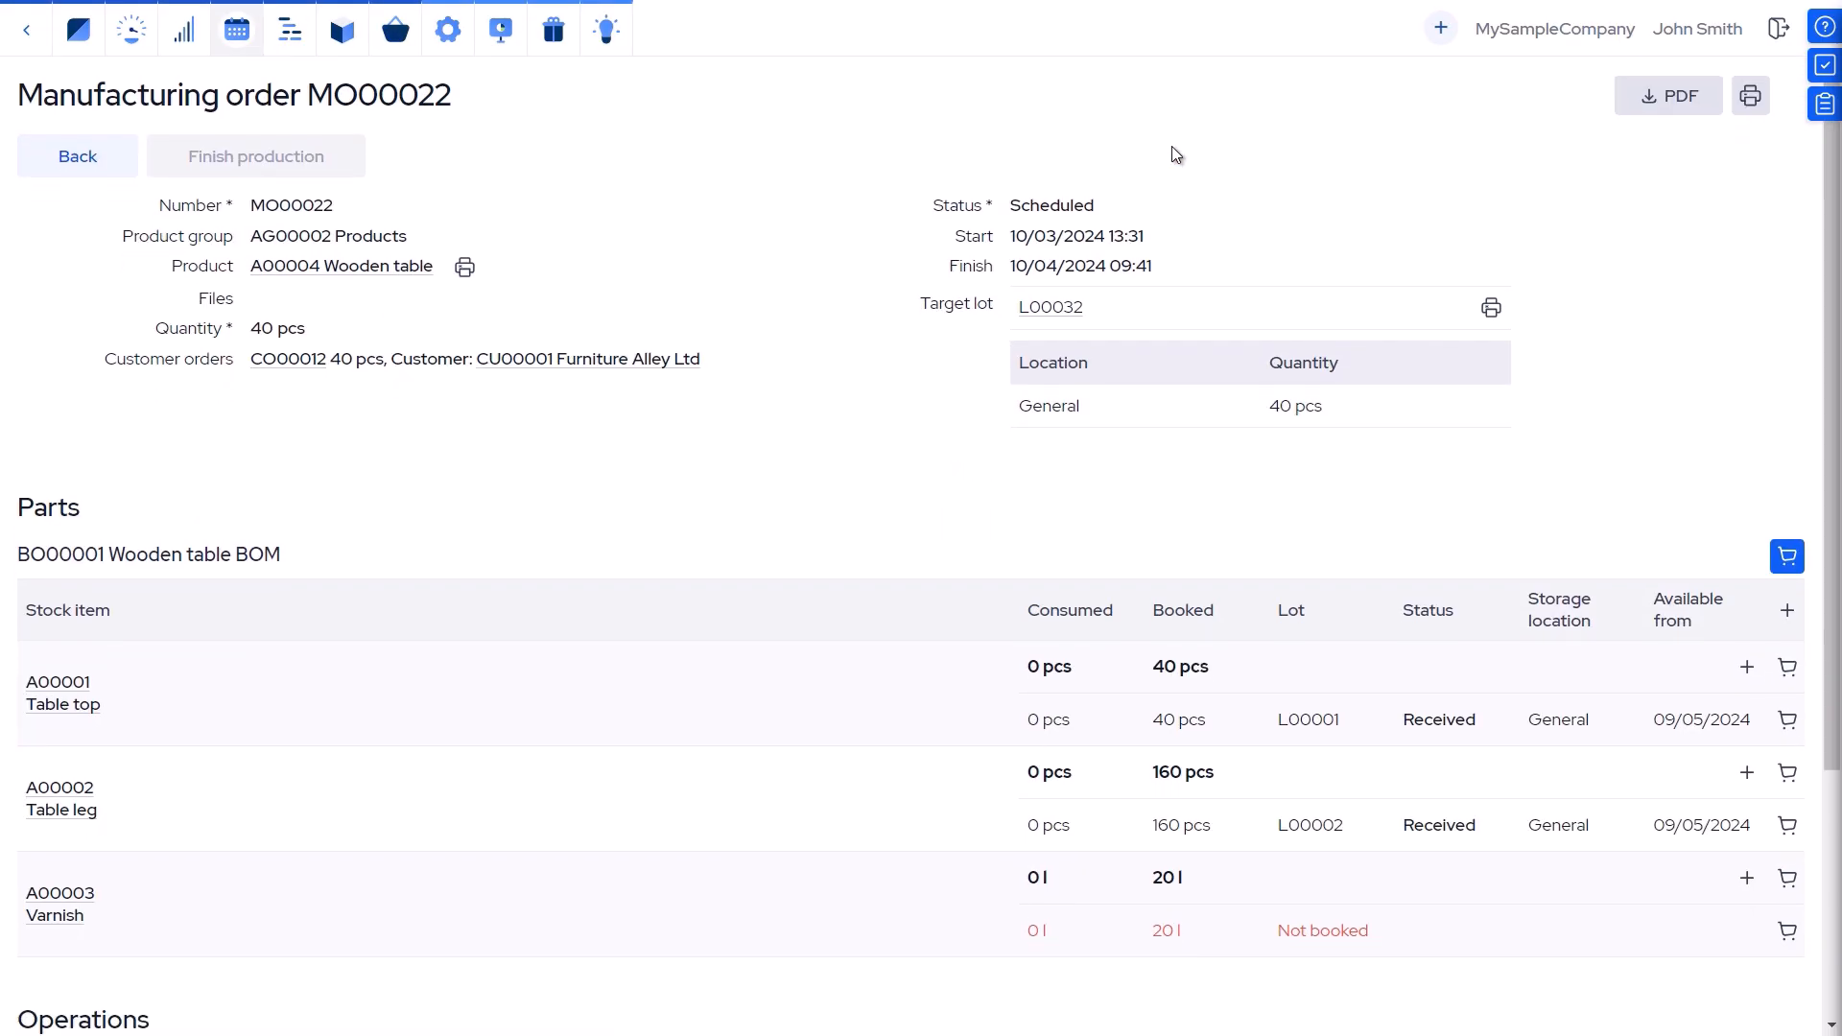
pyautogui.click(119, 157)
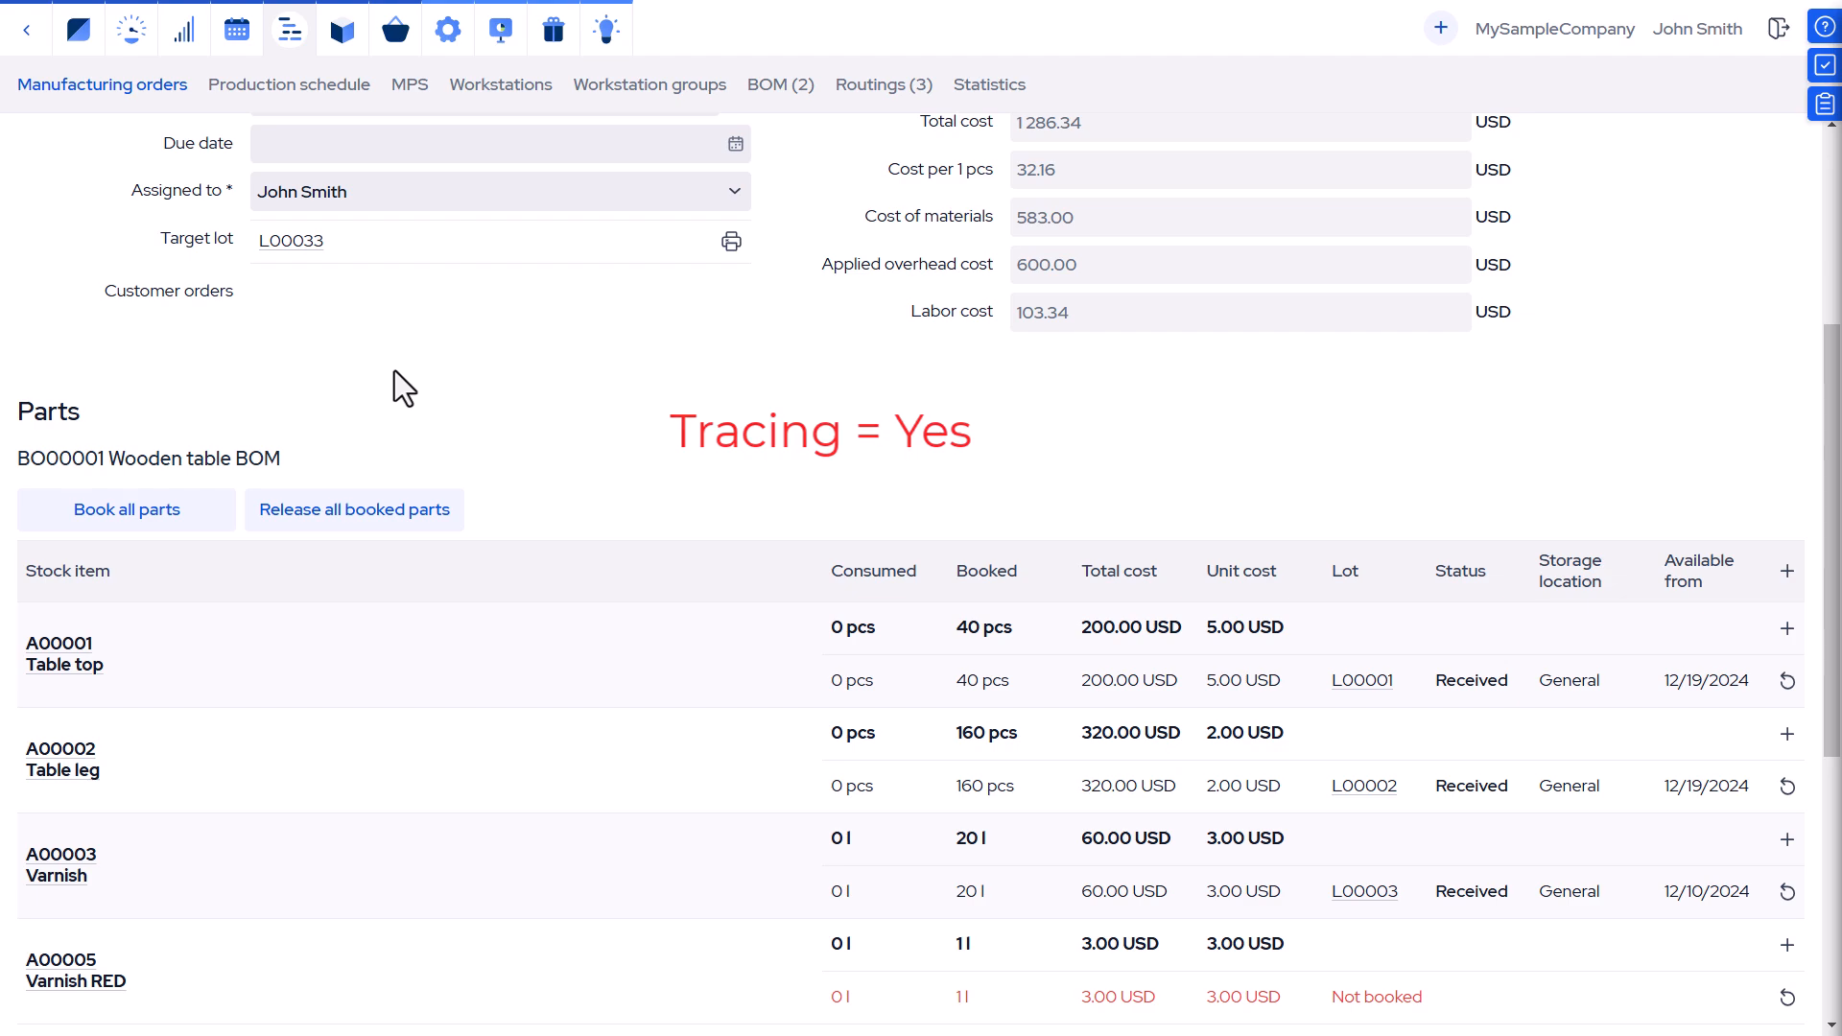
# Book an additional 2 pcs of A00001 Table top from lot L00001 for the Wooden table manufacturing order.
pyautogui.click(1791, 629)
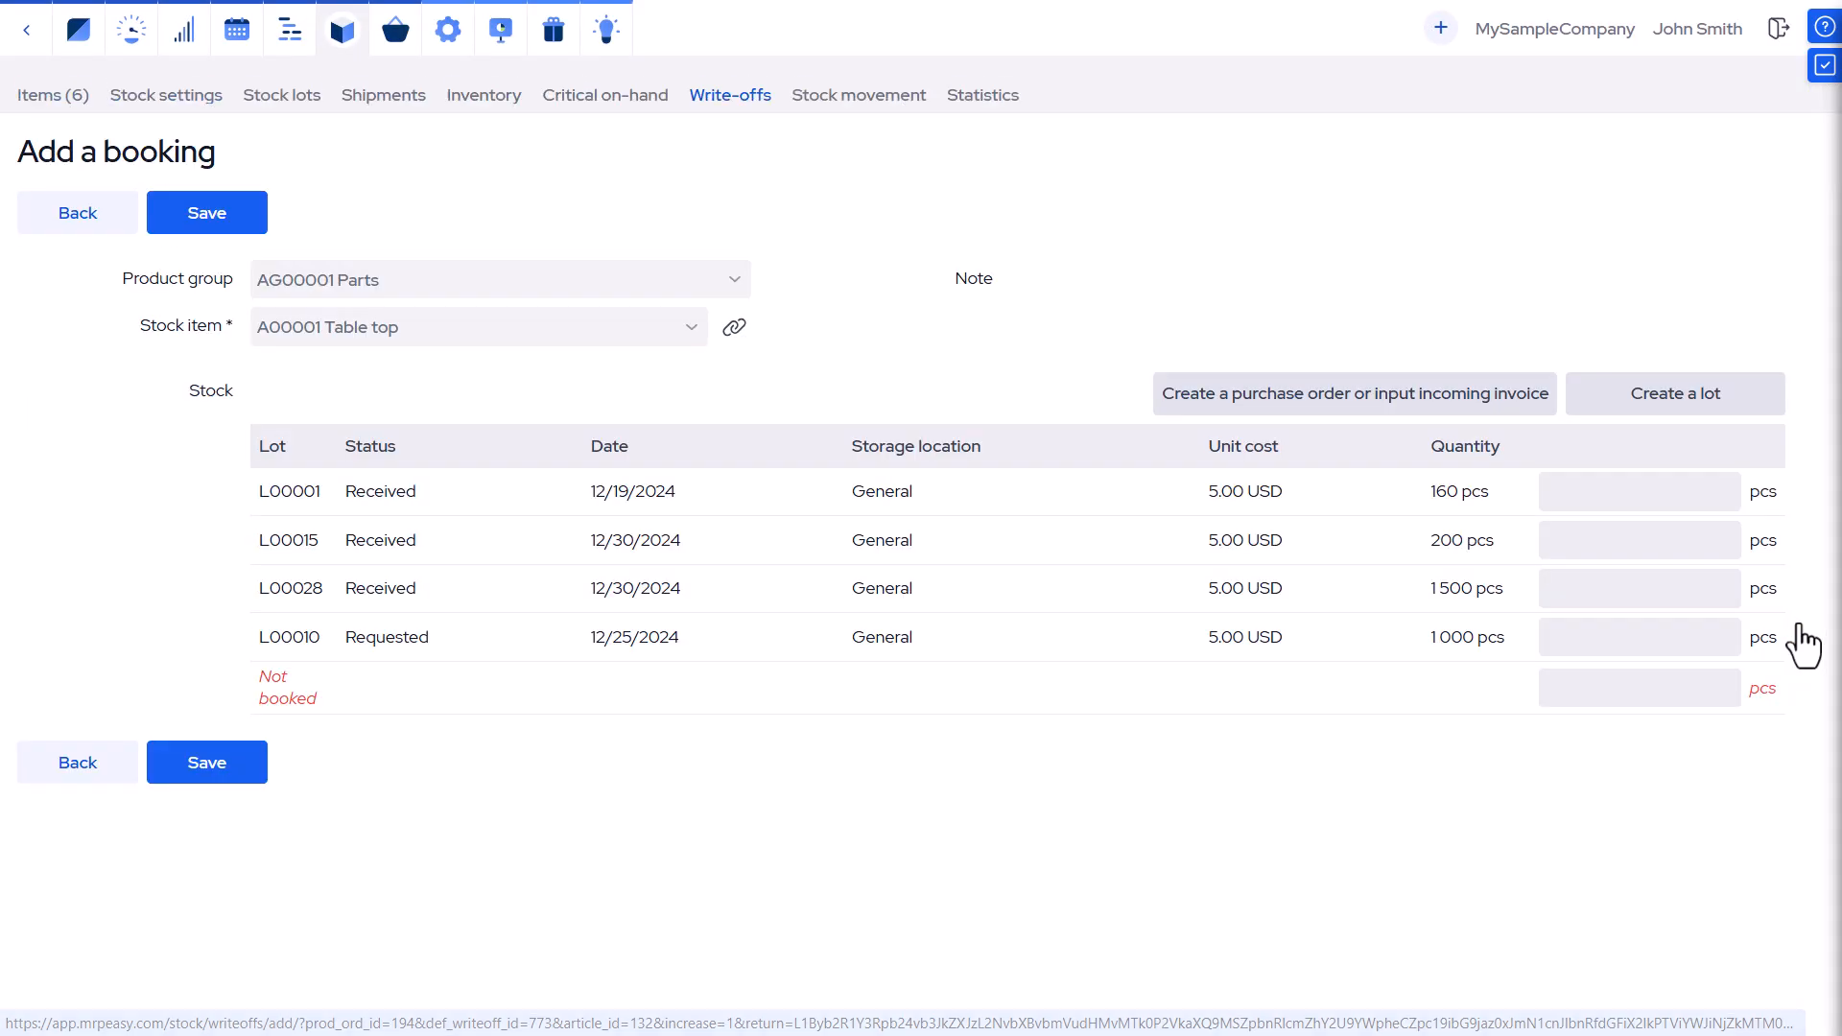
pyautogui.click(1564, 491)
pyautogui.write('2')
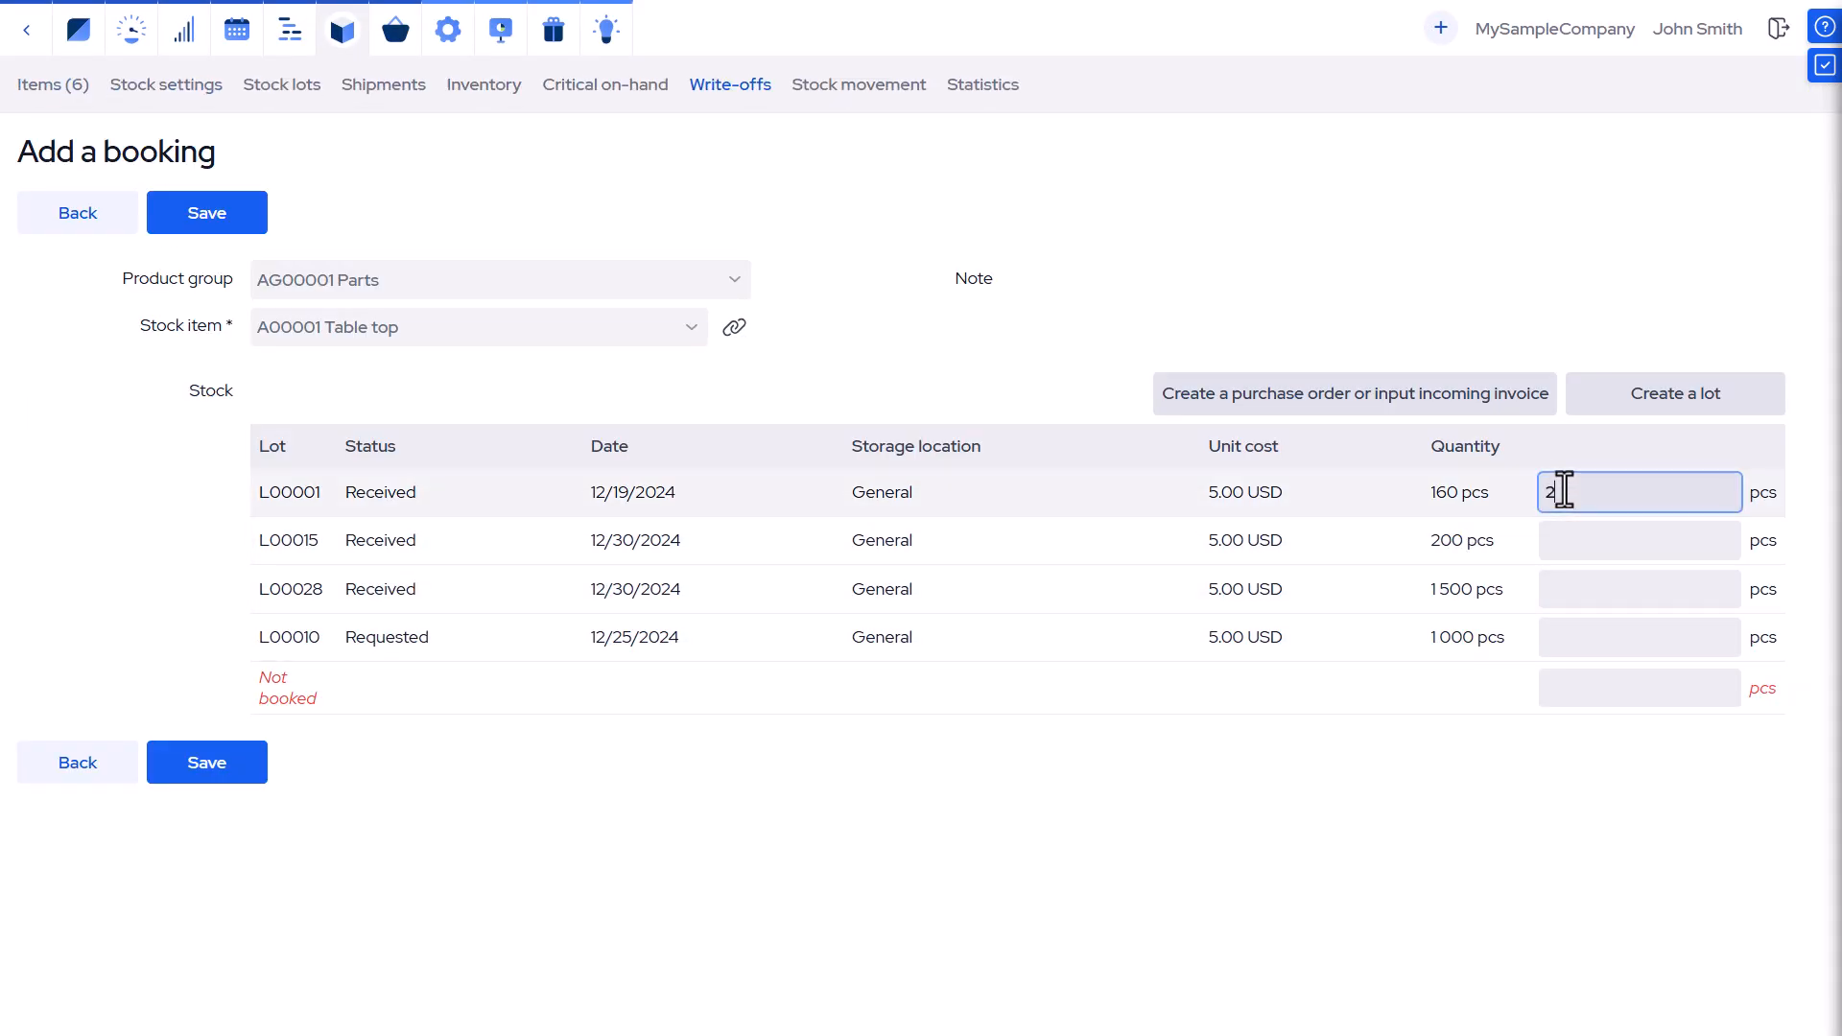
pyautogui.click(193, 779)
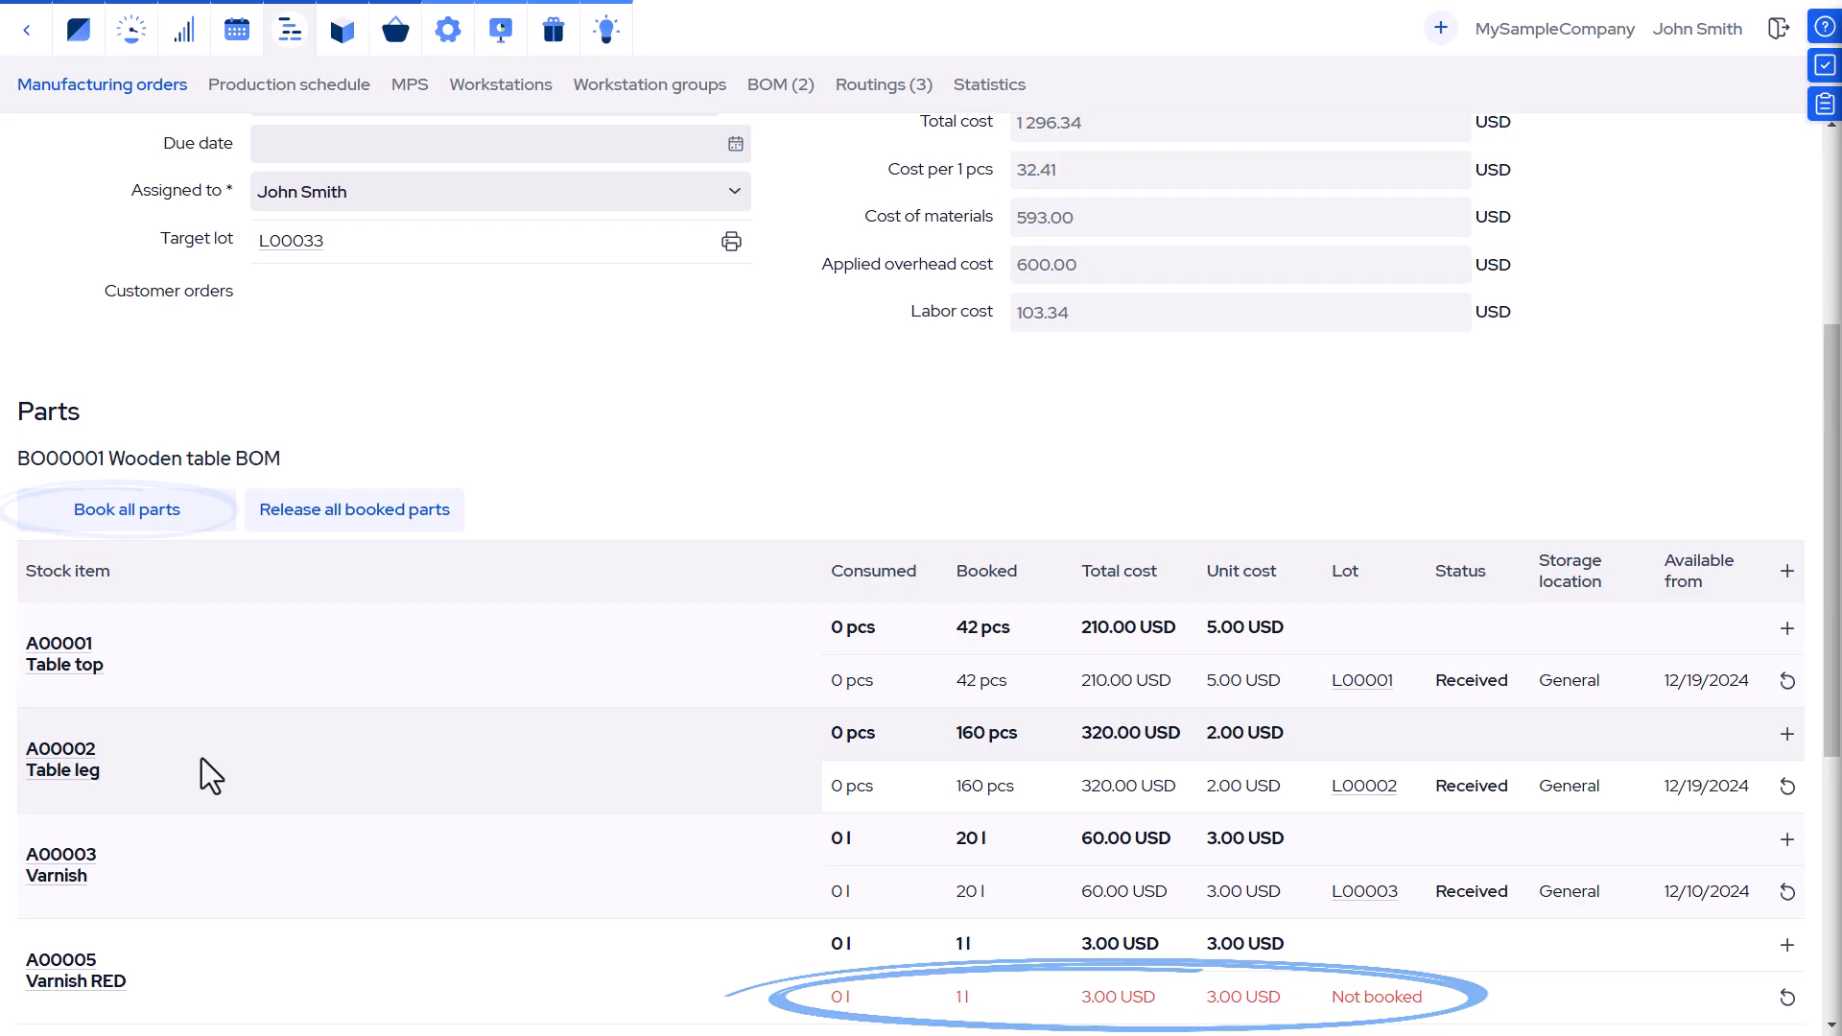
# Book all parts of the Wooden table manufacturing order, and release all its booked parts.
pyautogui.click(132, 515)
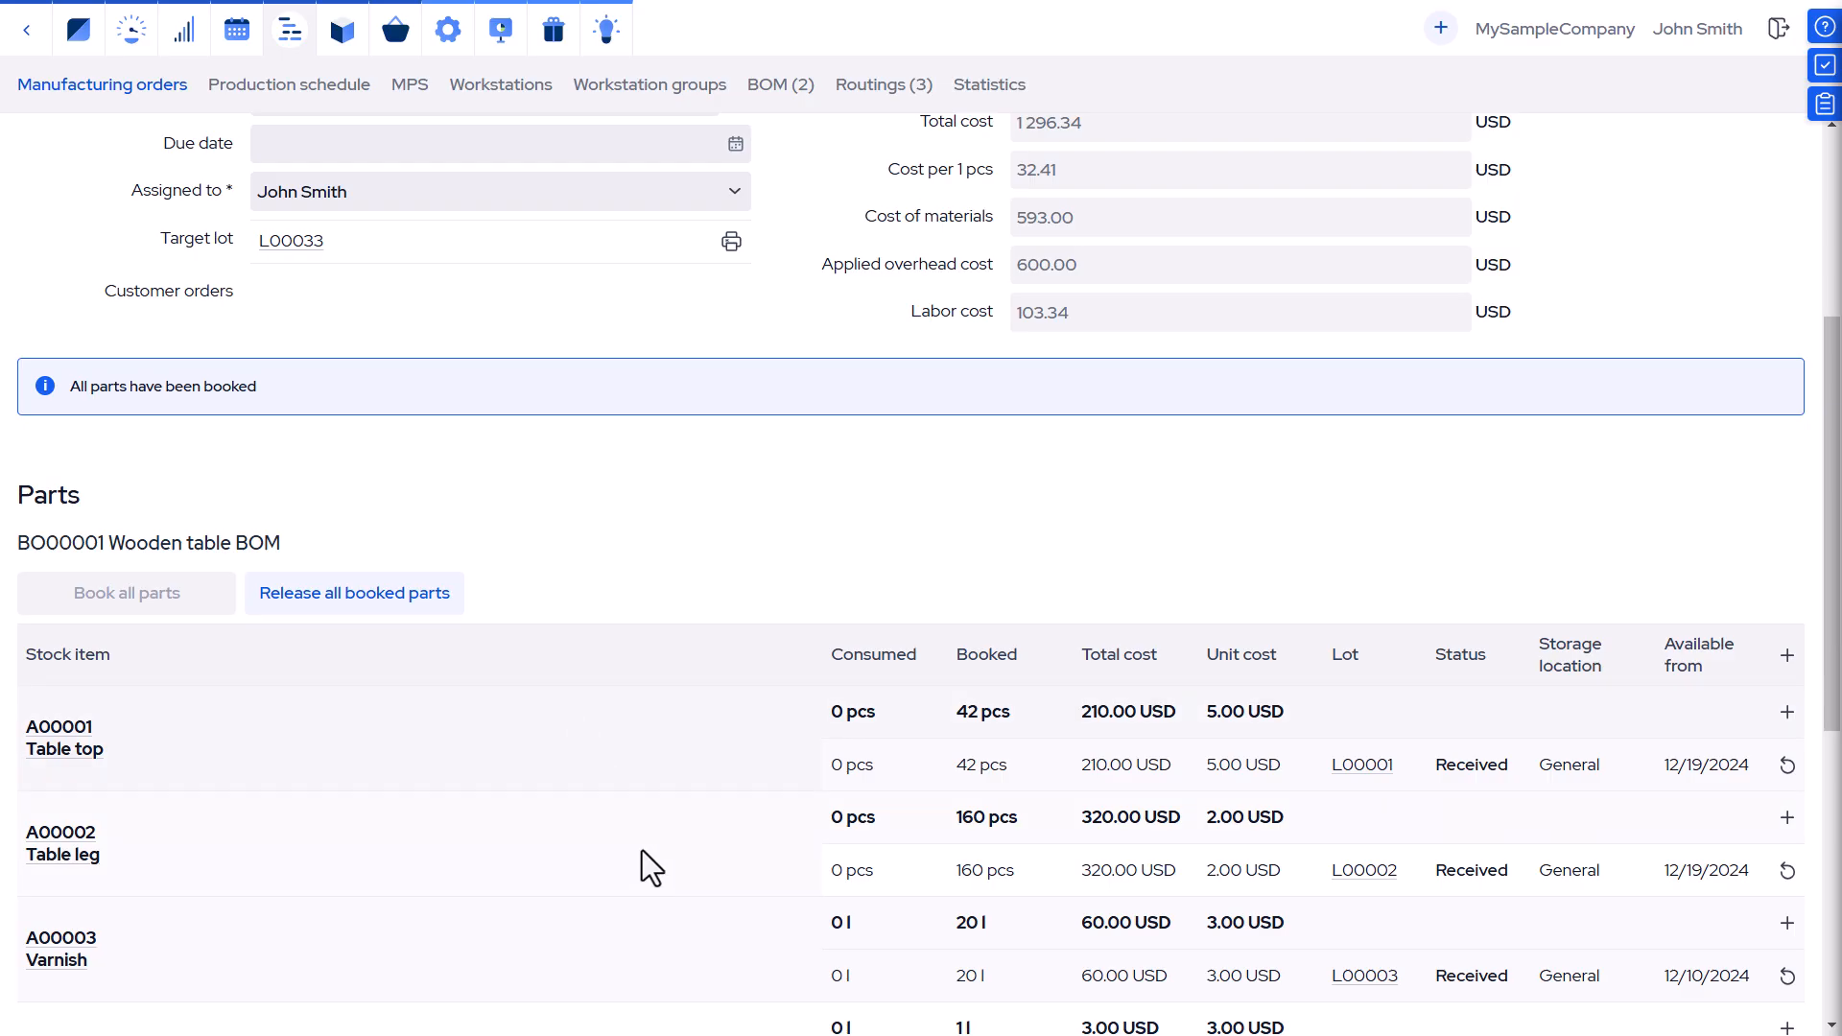
pyautogui.click(327, 606)
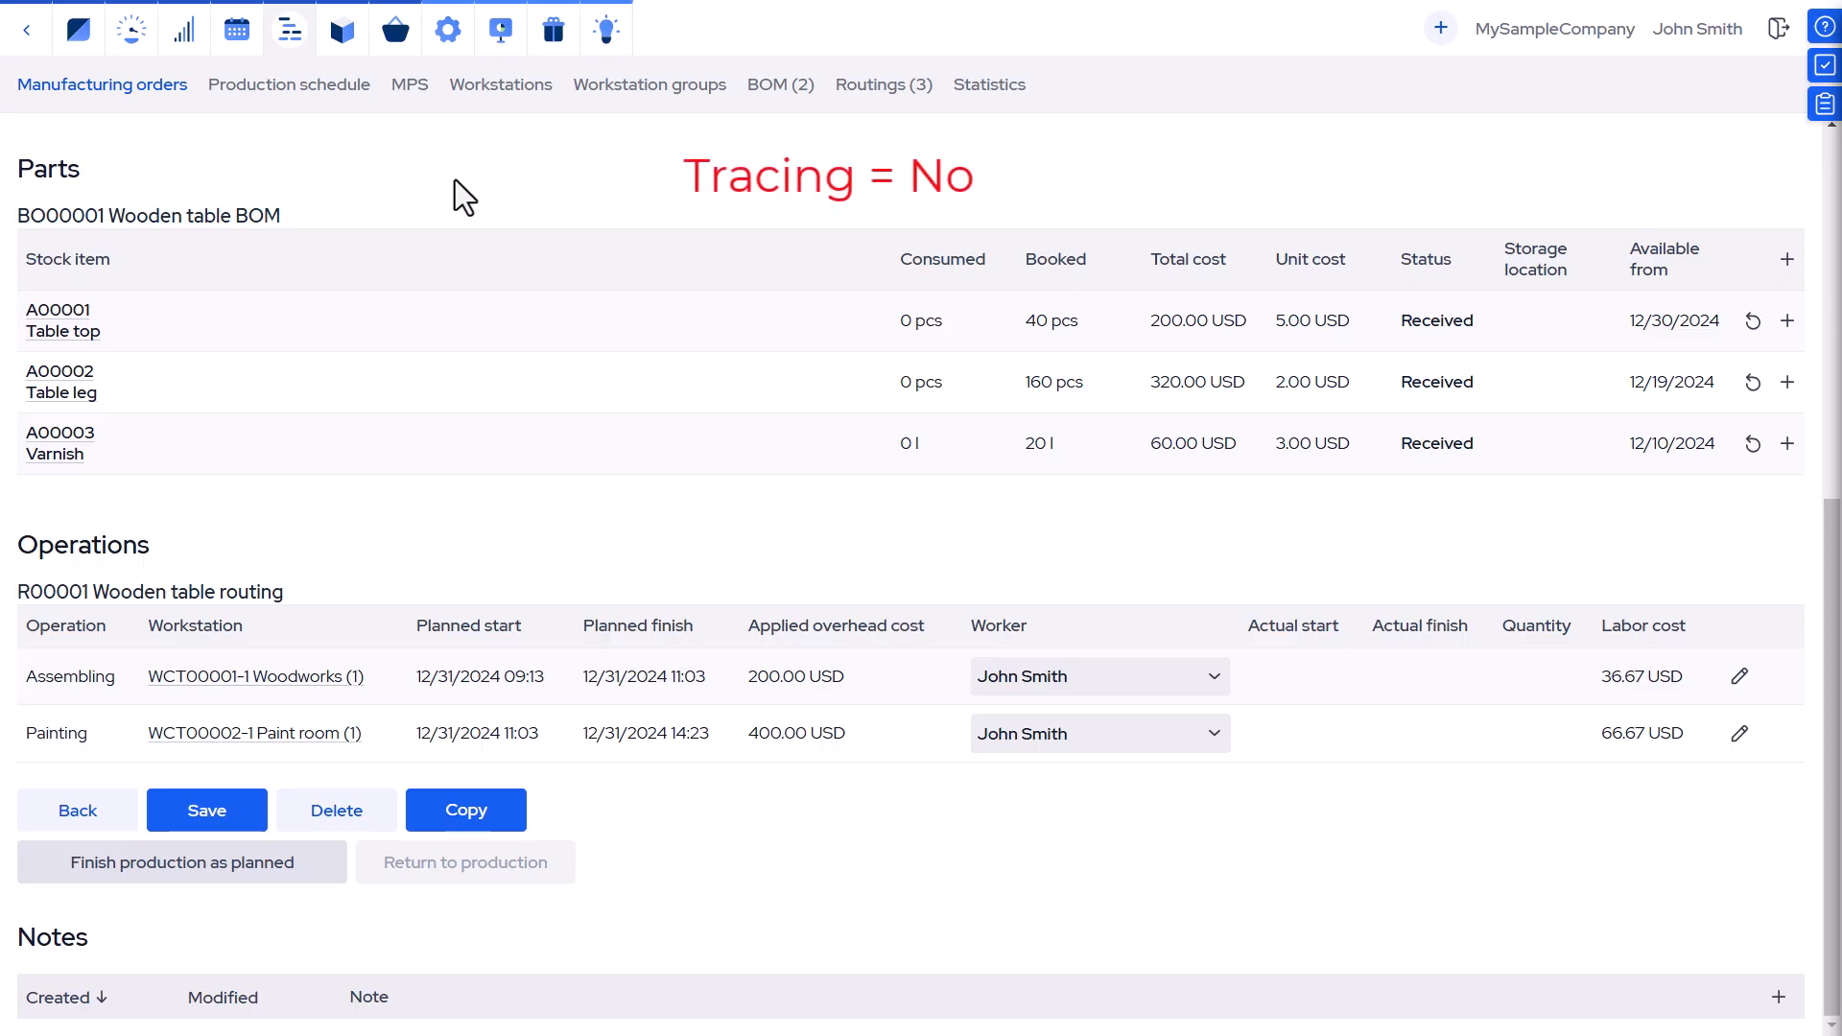
# Book an additional 2 pcs of A00002 Table leg for the Wooden table manufacturing order.
pyautogui.click(1788, 389)
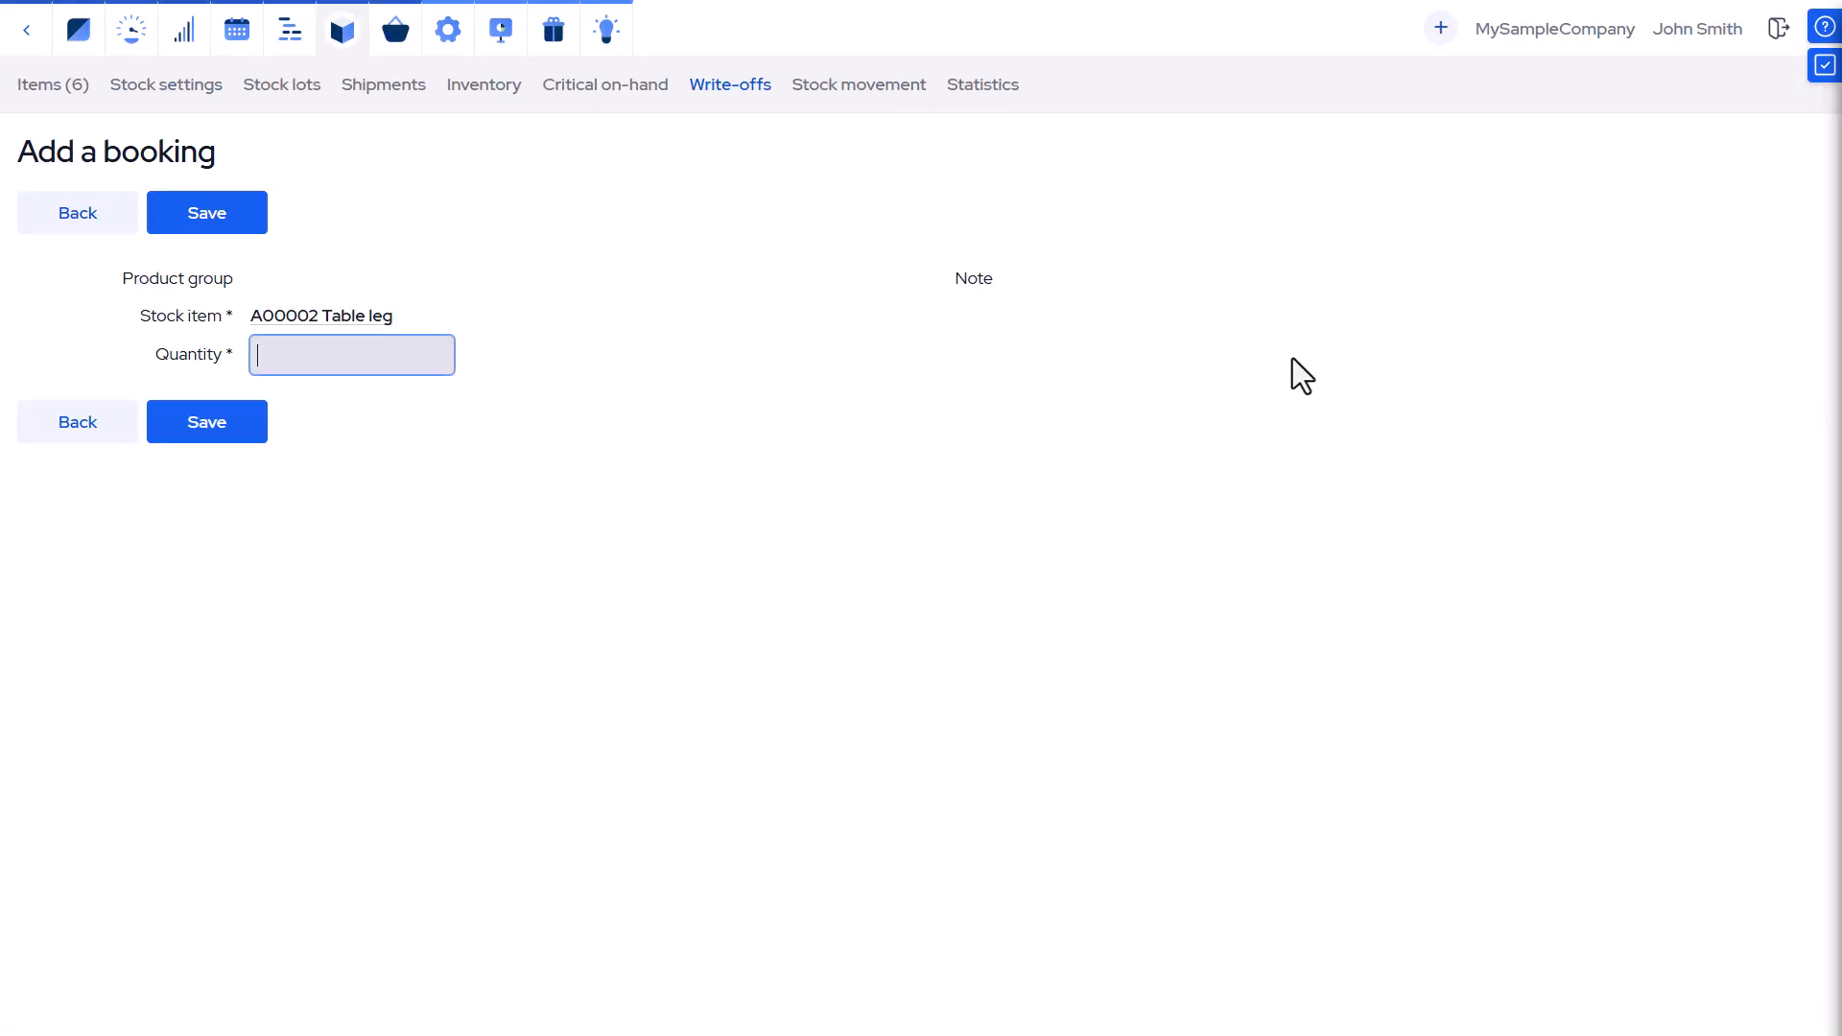
pyautogui.write('2')
pyautogui.click(240, 425)
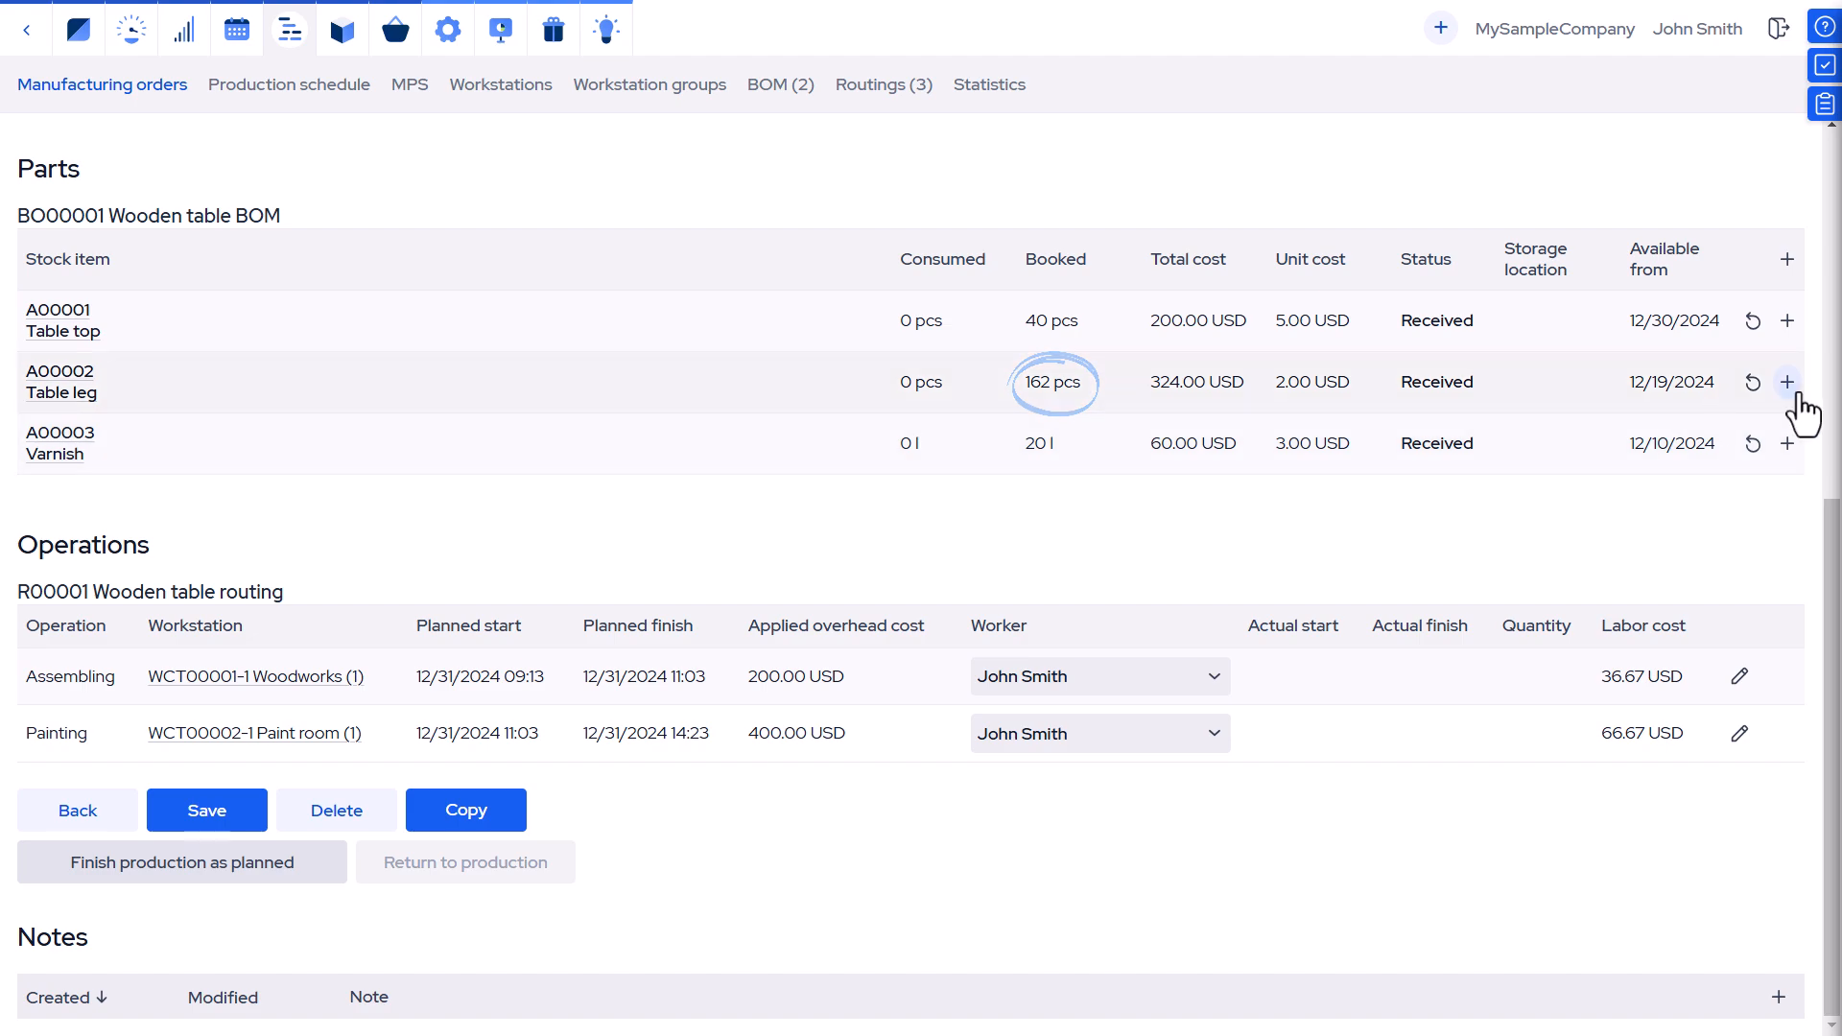
# Release 2 pcs of the booked A00002 Table leg from the manufacturing order.
pyautogui.click(1750, 395)
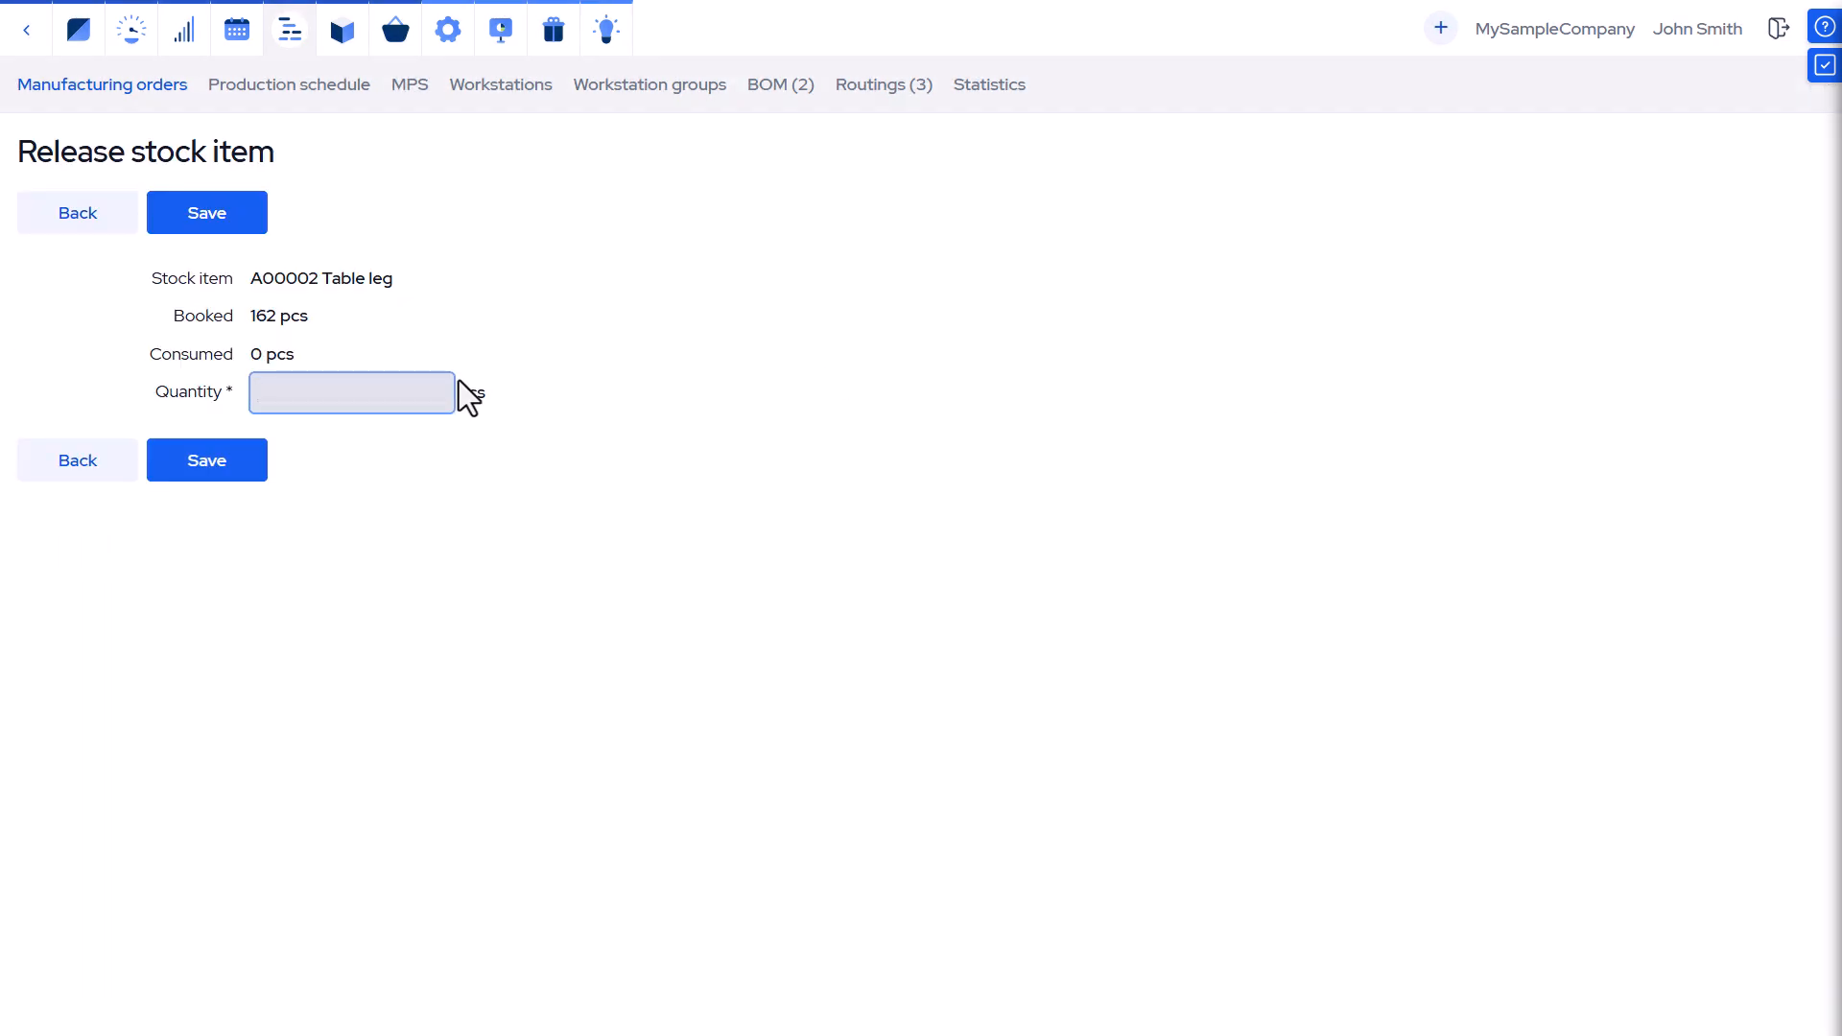
pyautogui.write('2')
pyautogui.click(246, 481)
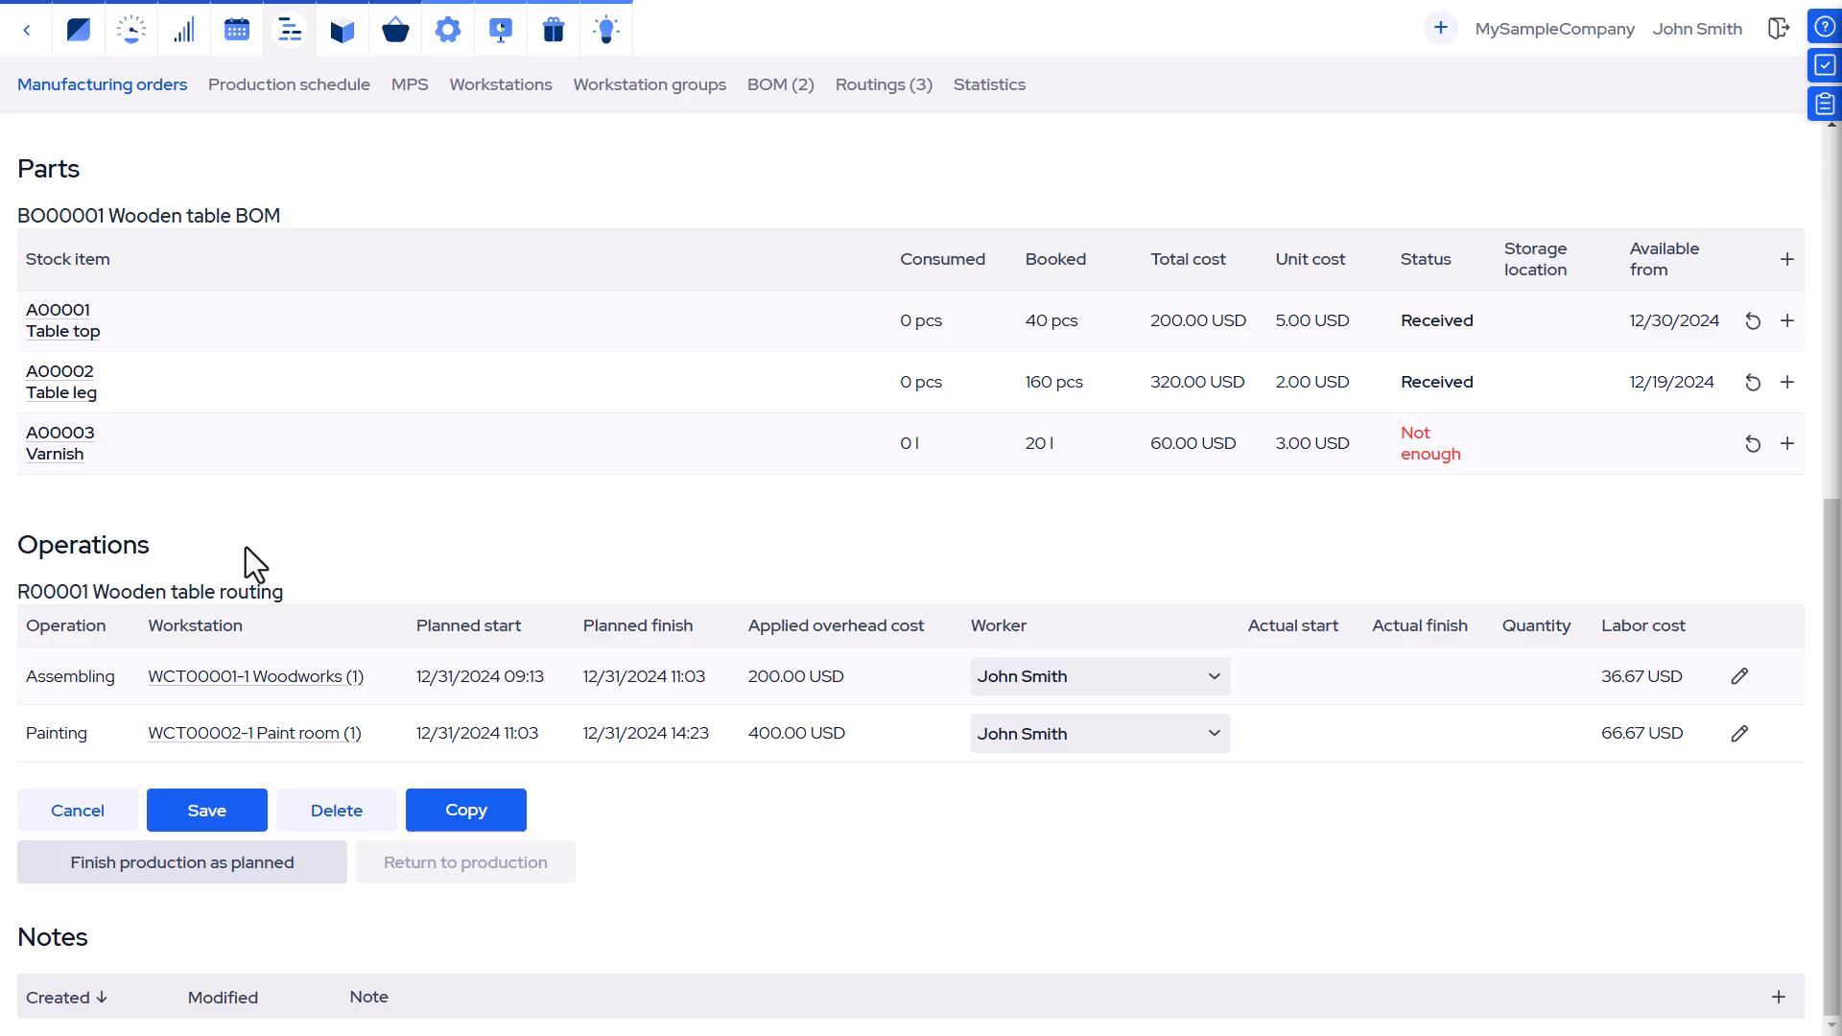
# Assign a different worker to the Assembling operation and change its workstation to WCT00001-2 Woodworks (2).
pyautogui.click(1217, 683)
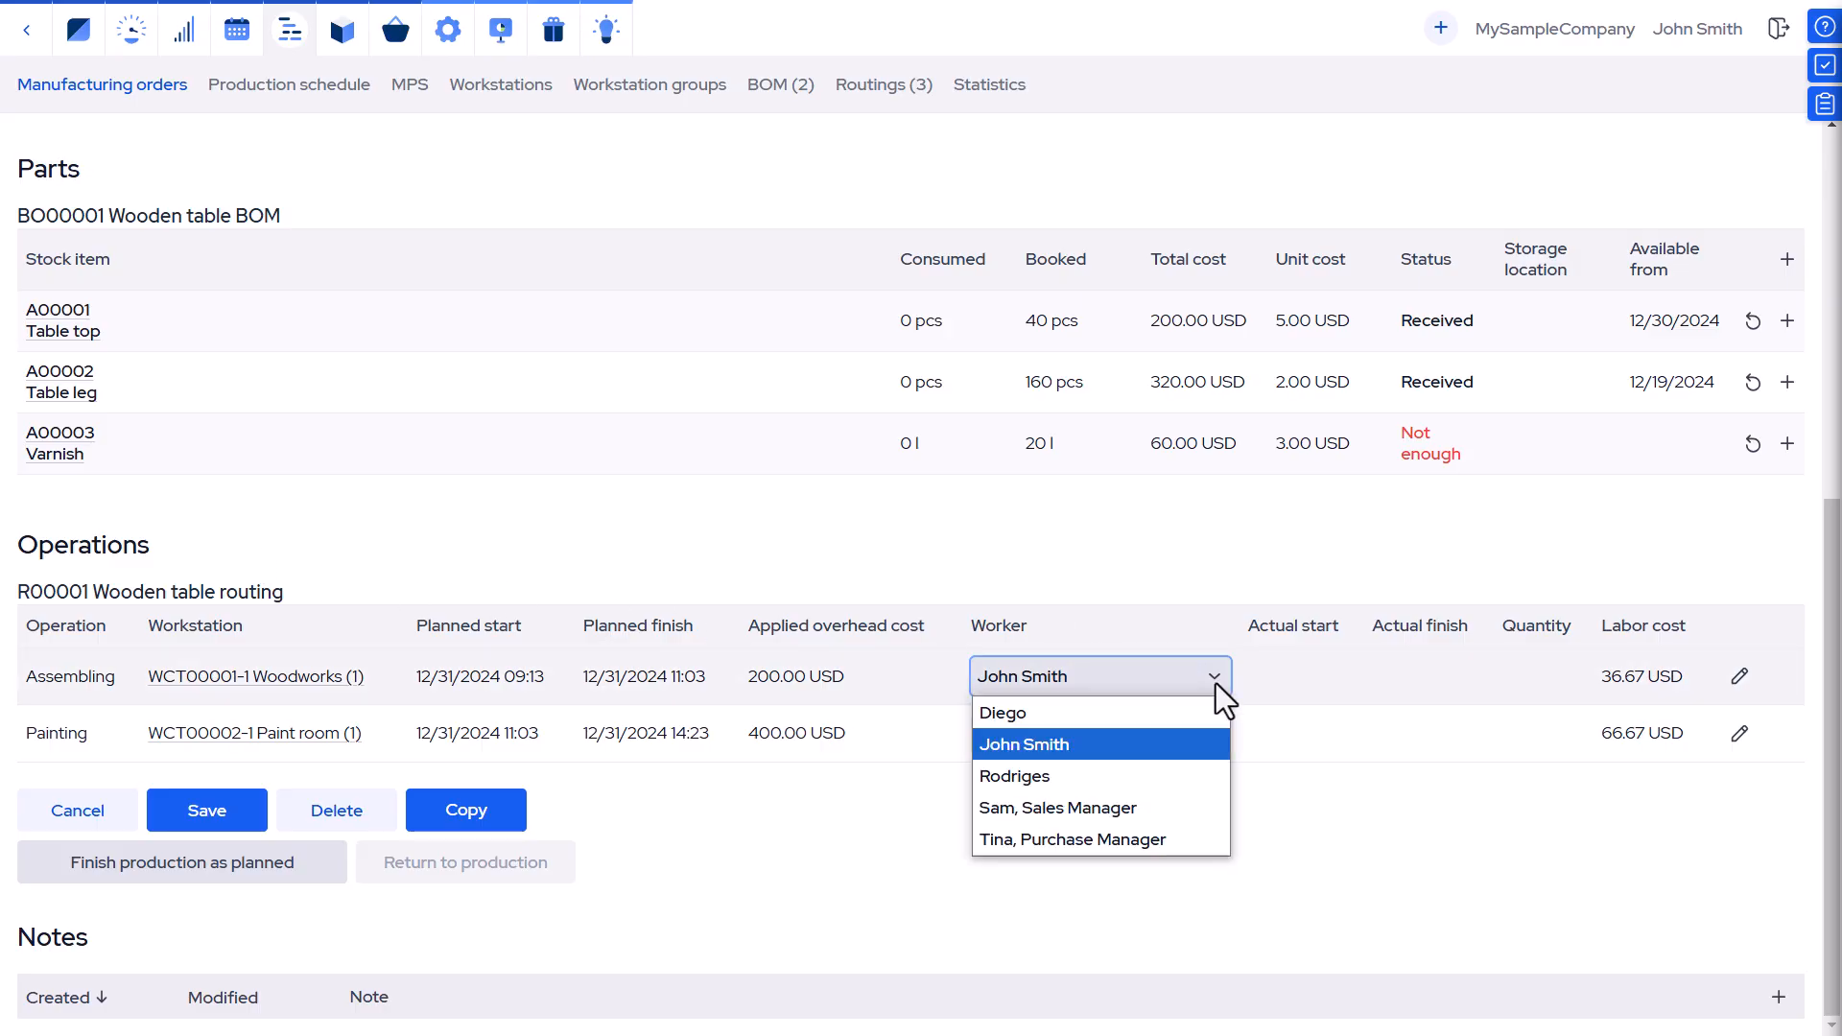
pyautogui.click(1173, 786)
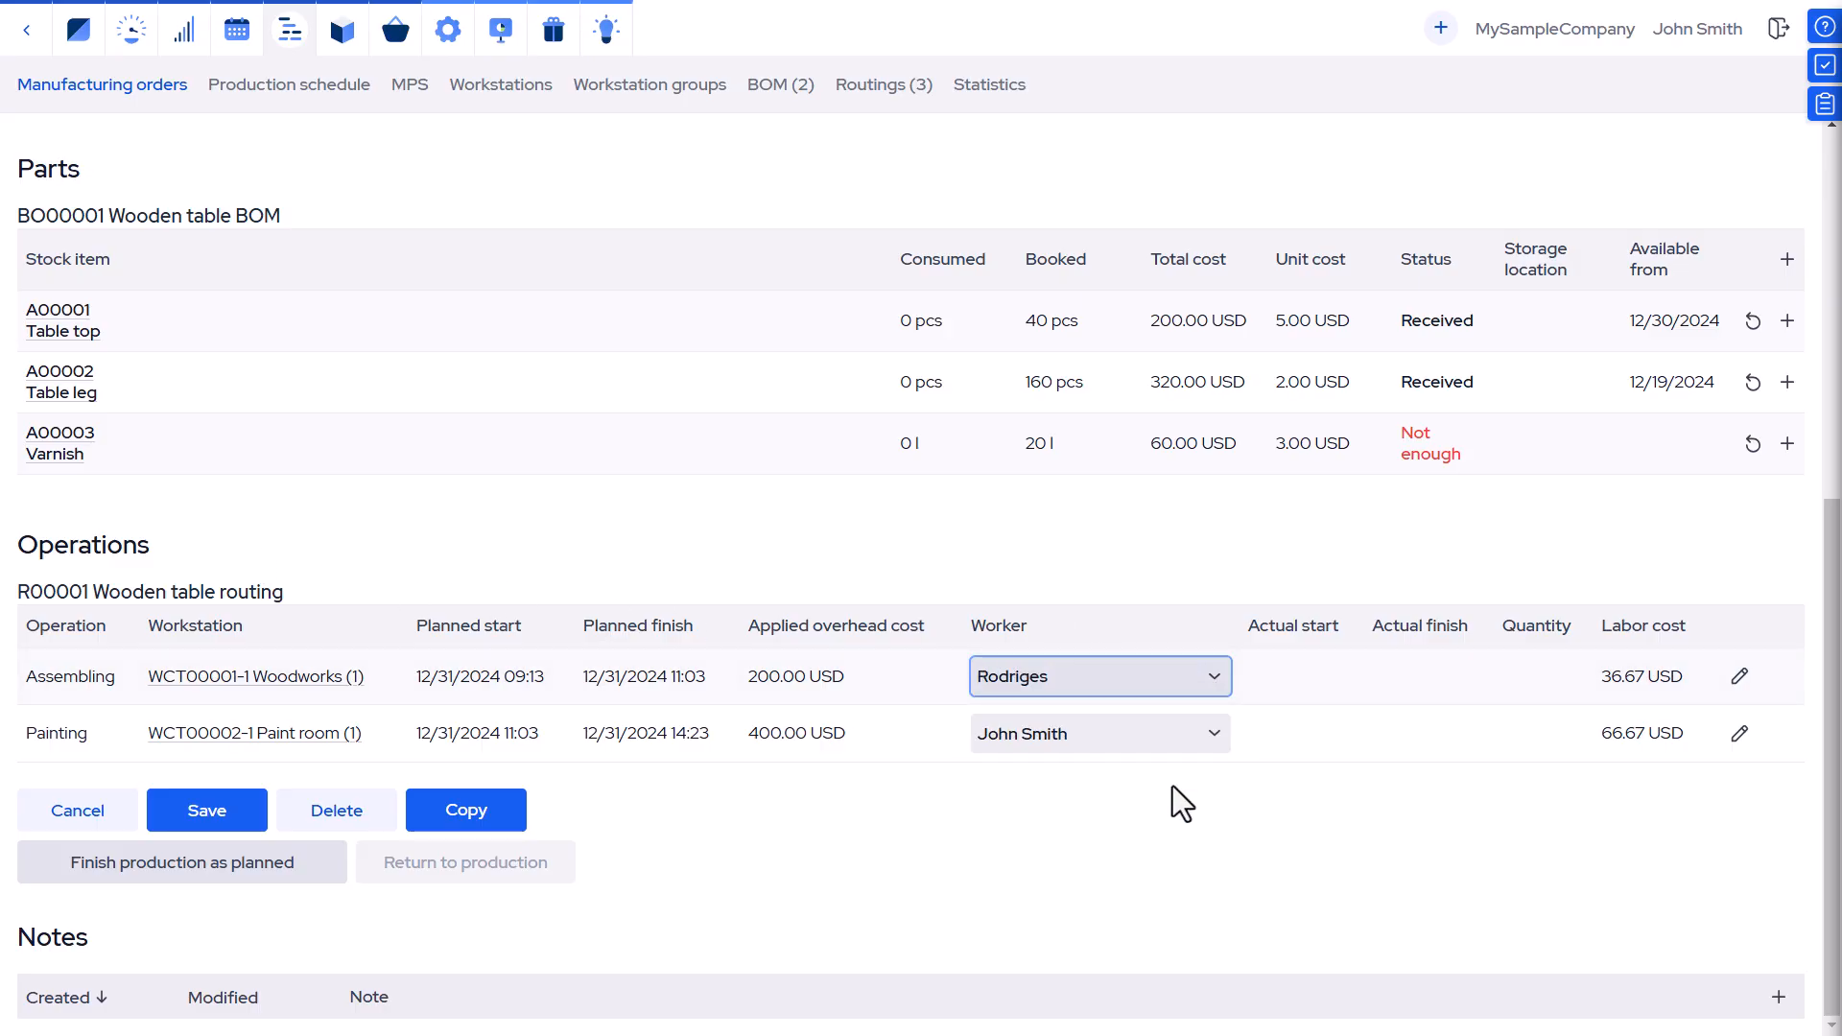
pyautogui.click(1740, 679)
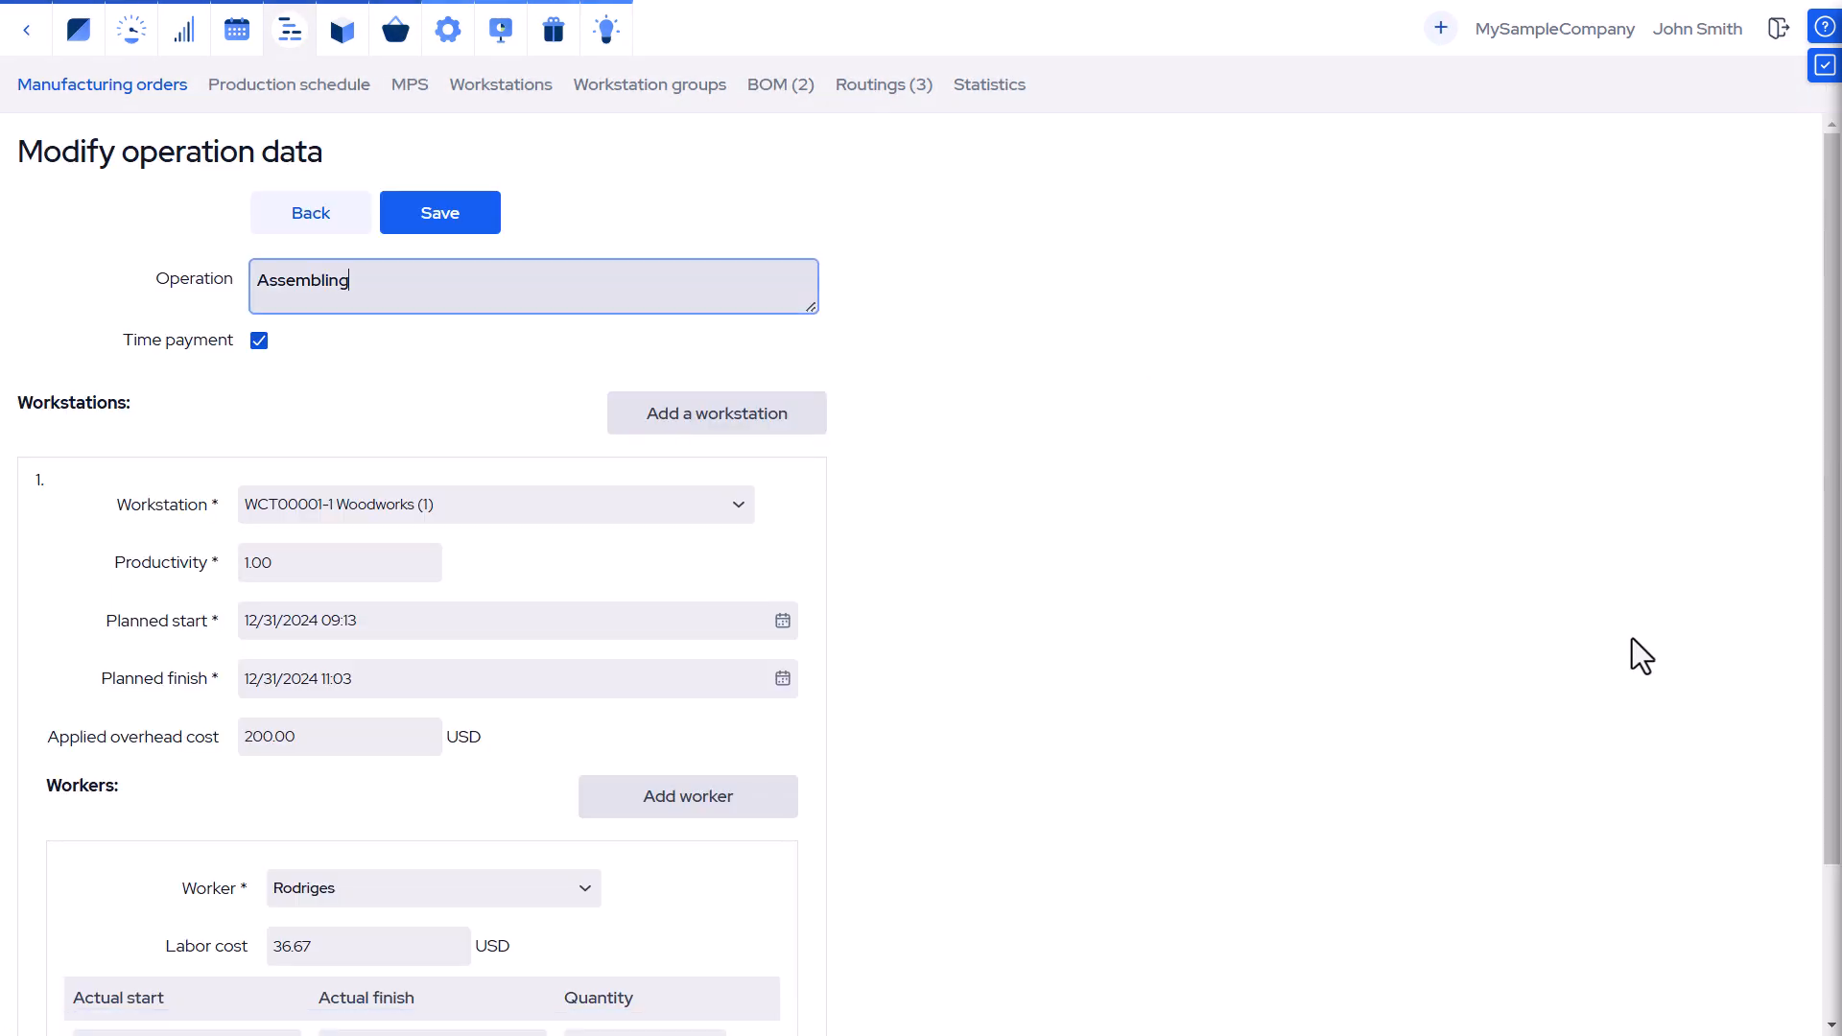
pyautogui.click(739, 507)
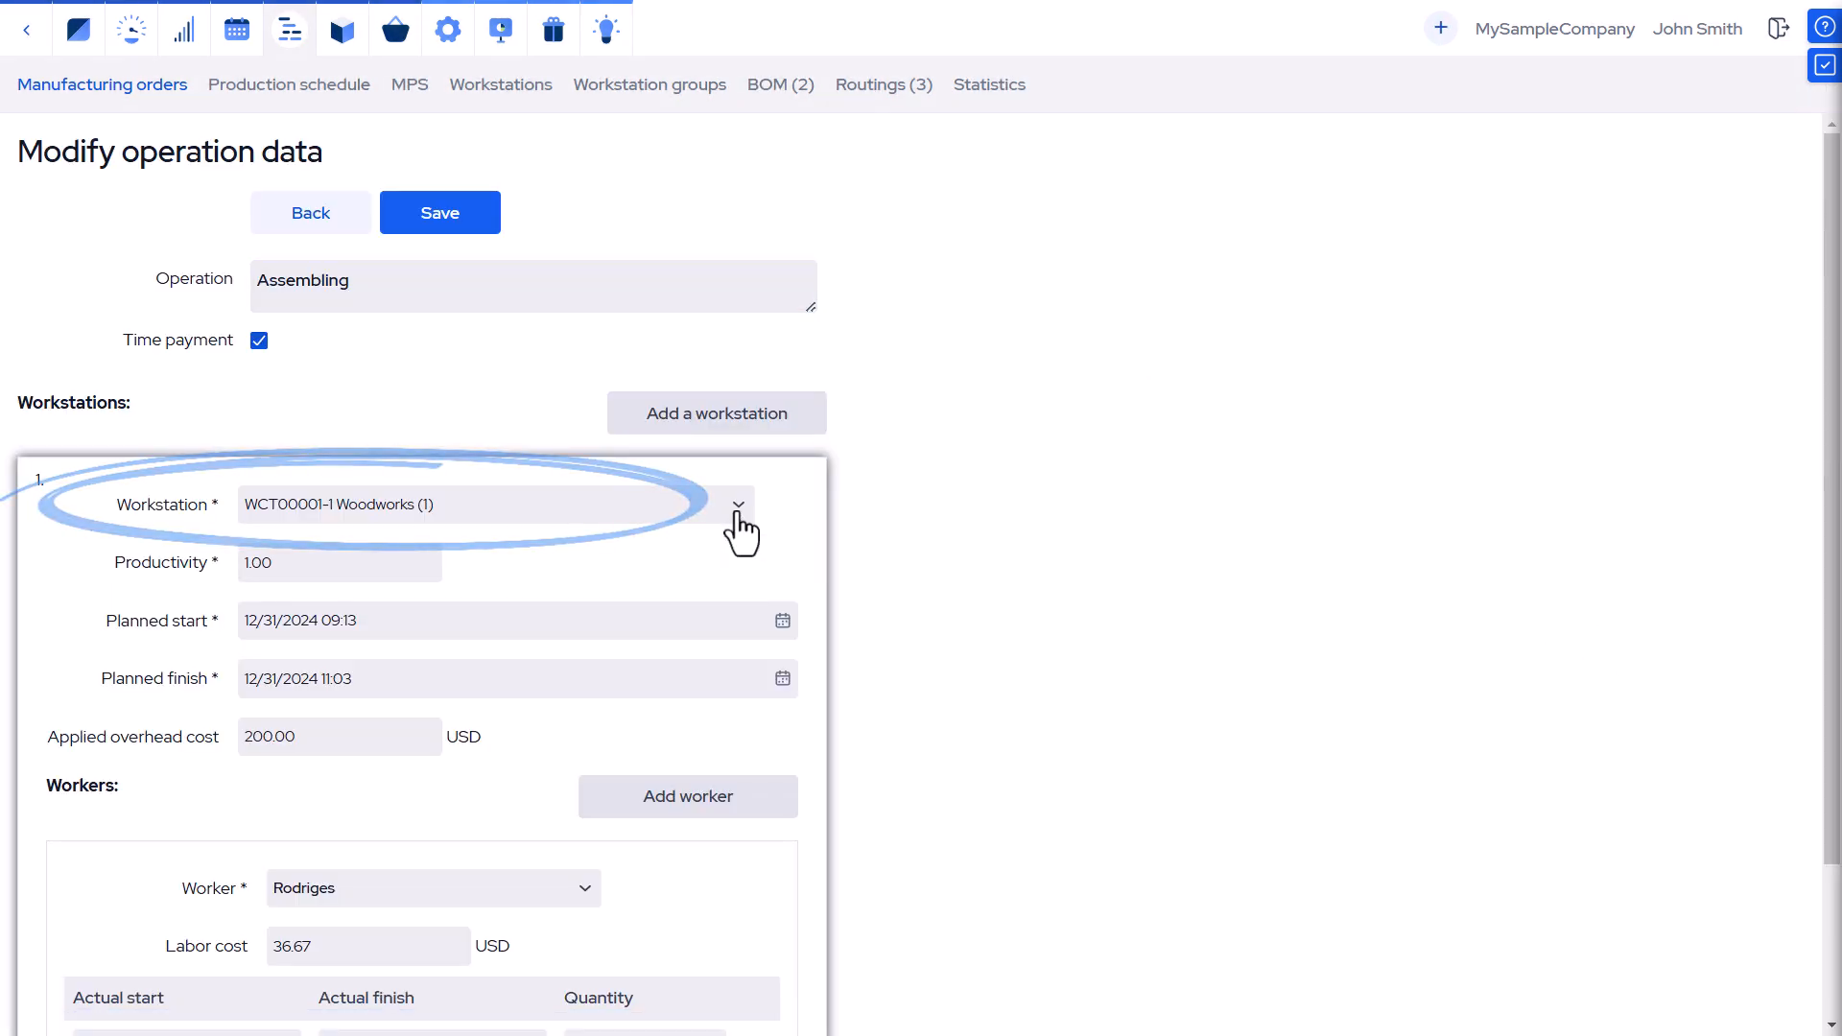
pyautogui.click(624, 703)
# Set the planned start of the Assembling operation to 12/31/2024 09:21.
pyautogui.click(308, 621)
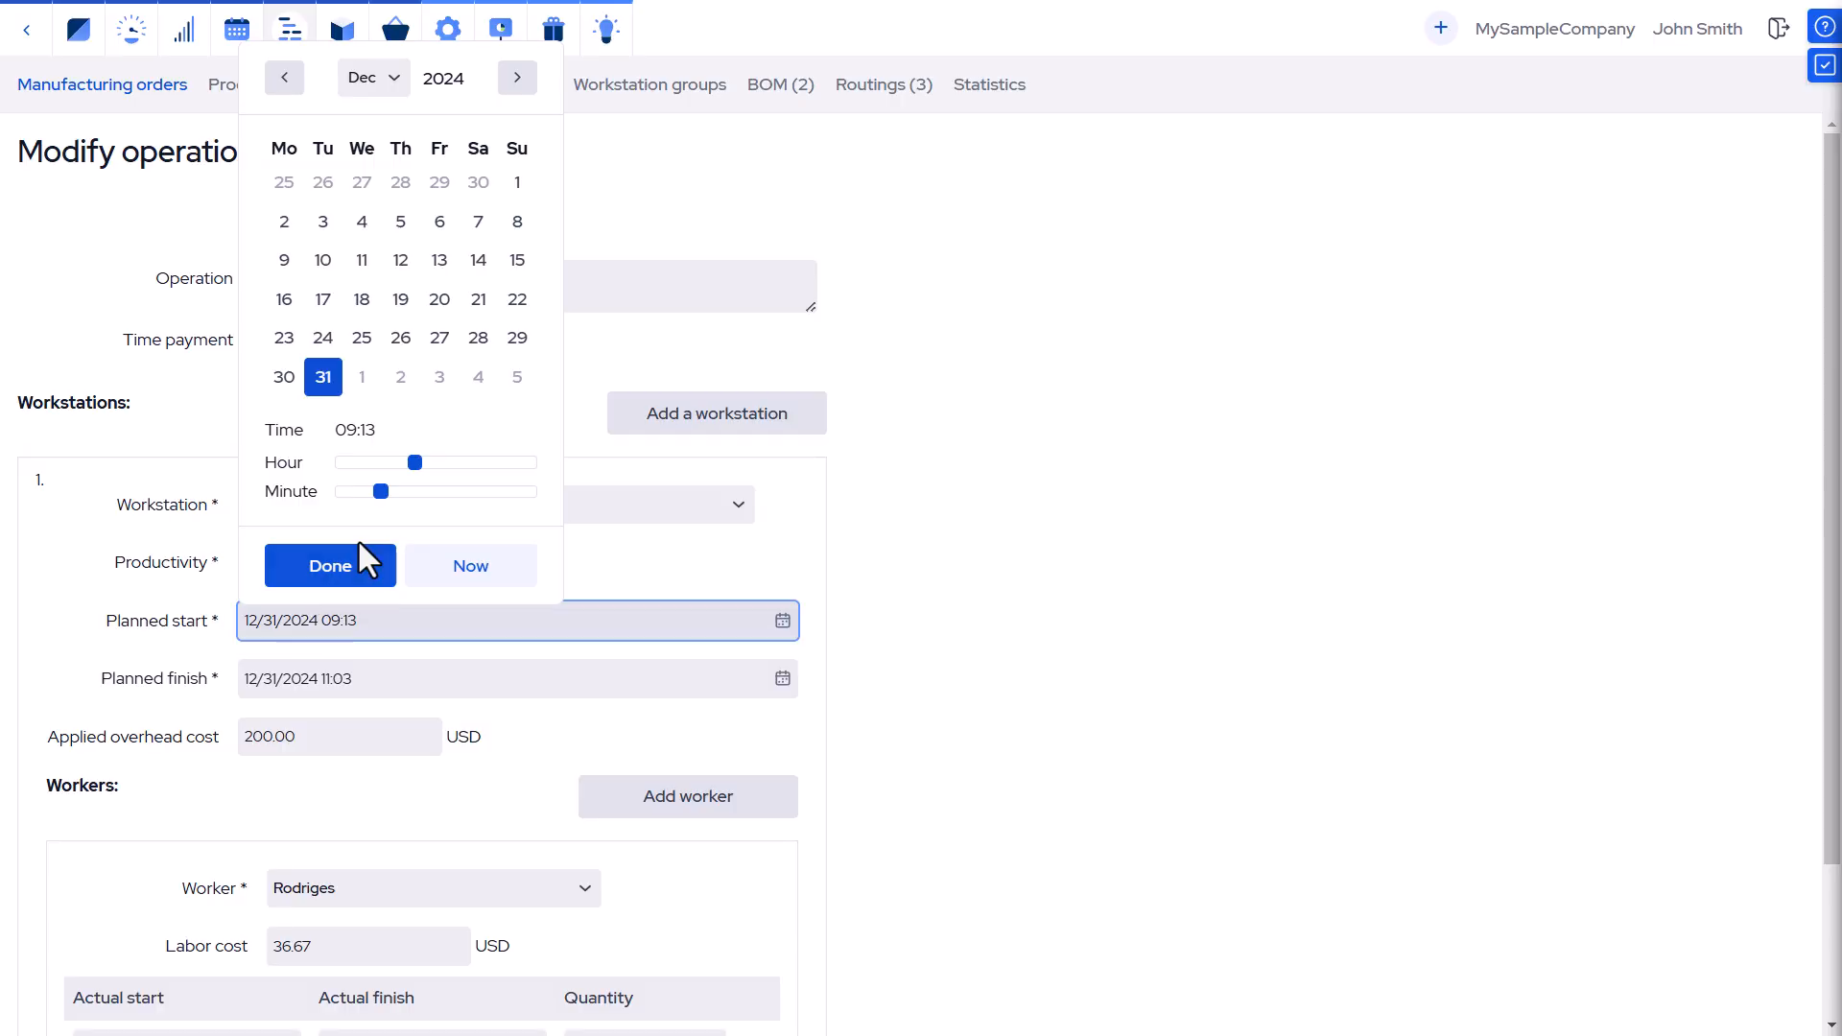
pyautogui.moveTo(393, 493); pyautogui.dragTo(406, 492)
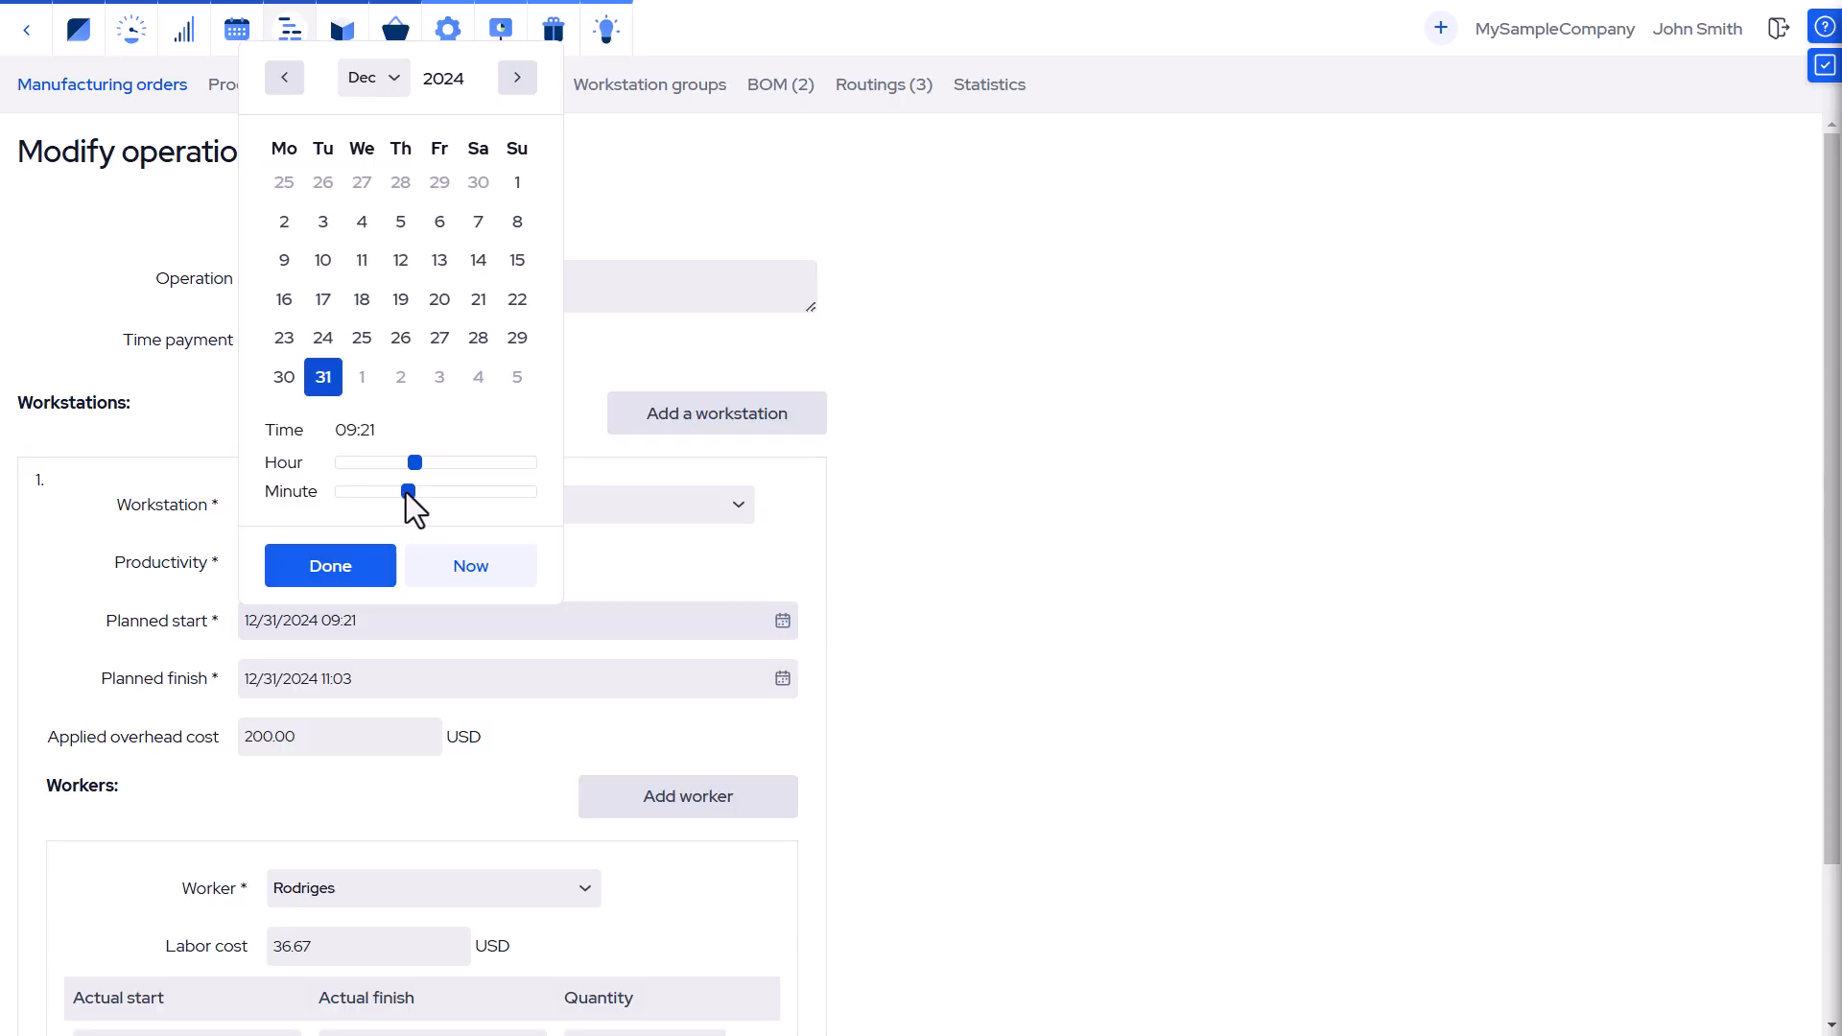
pyautogui.click(347, 574)
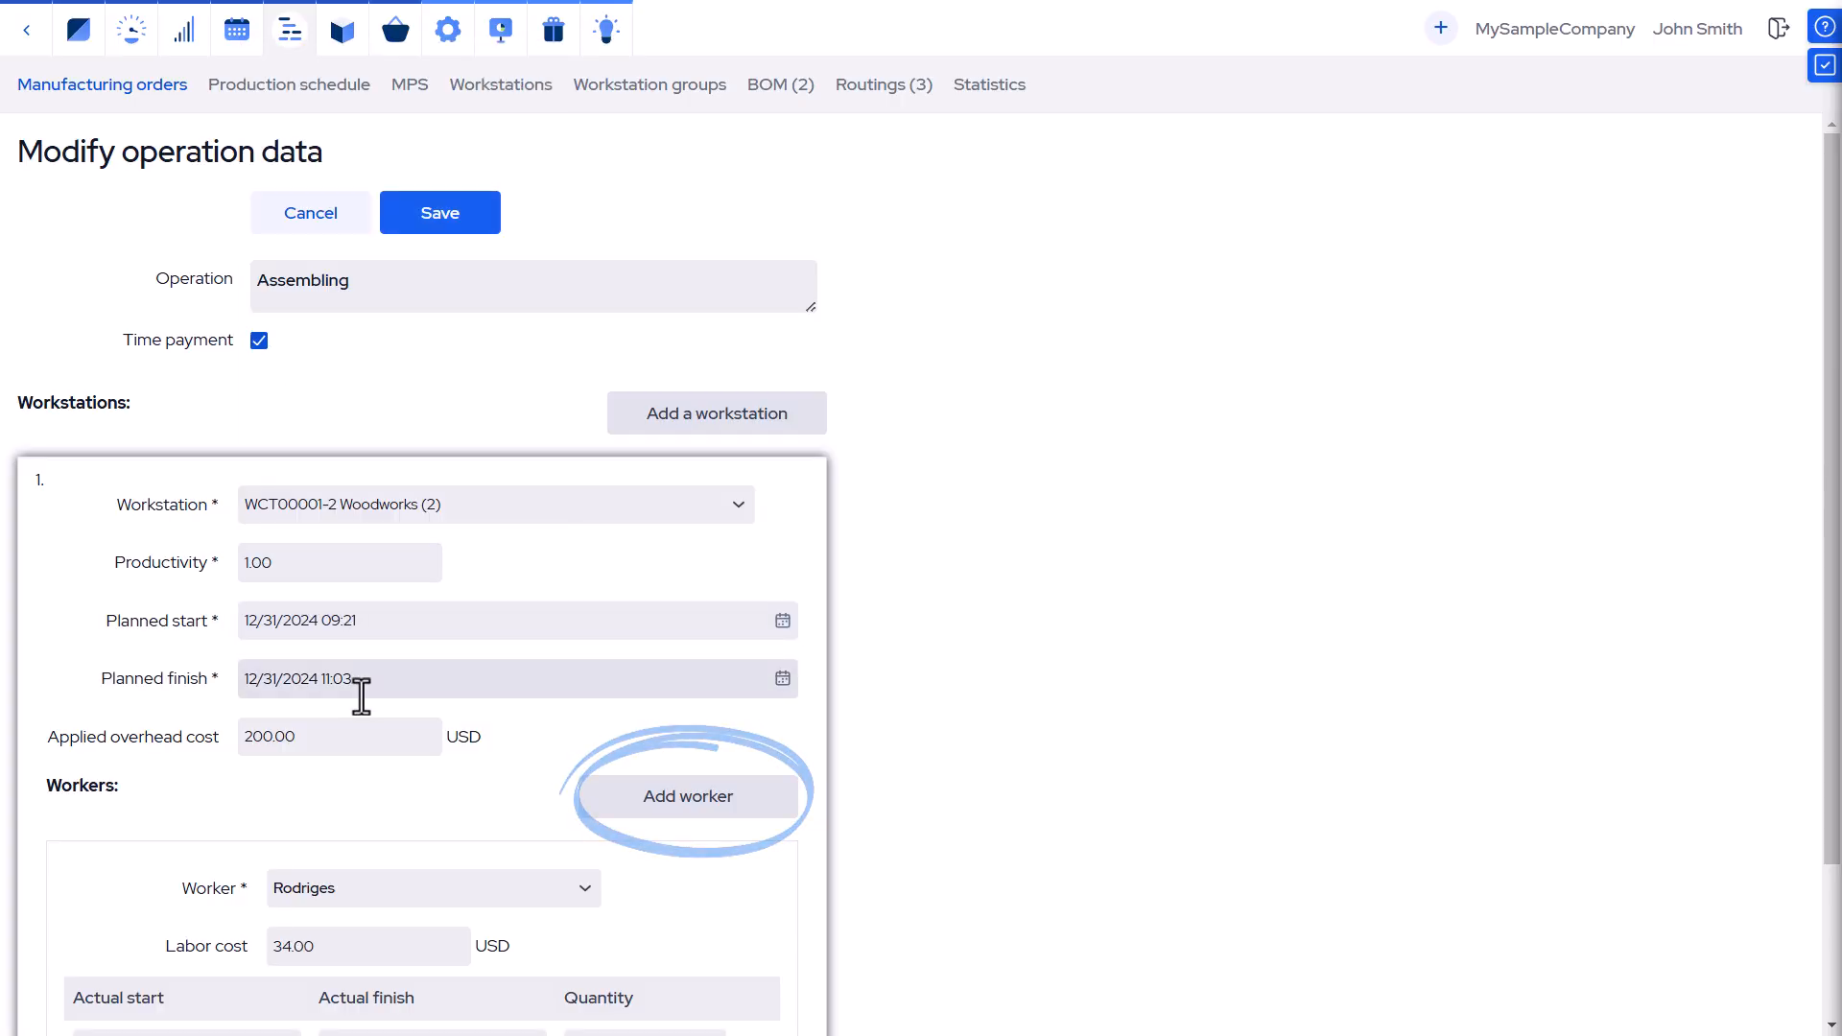
# Enter 12/31/2024 14:00 as the worker's actual start in the Assembling operation.
pyautogui.scroll(-1, 363, 696)
pyautogui.scroll(-1, 365, 680)
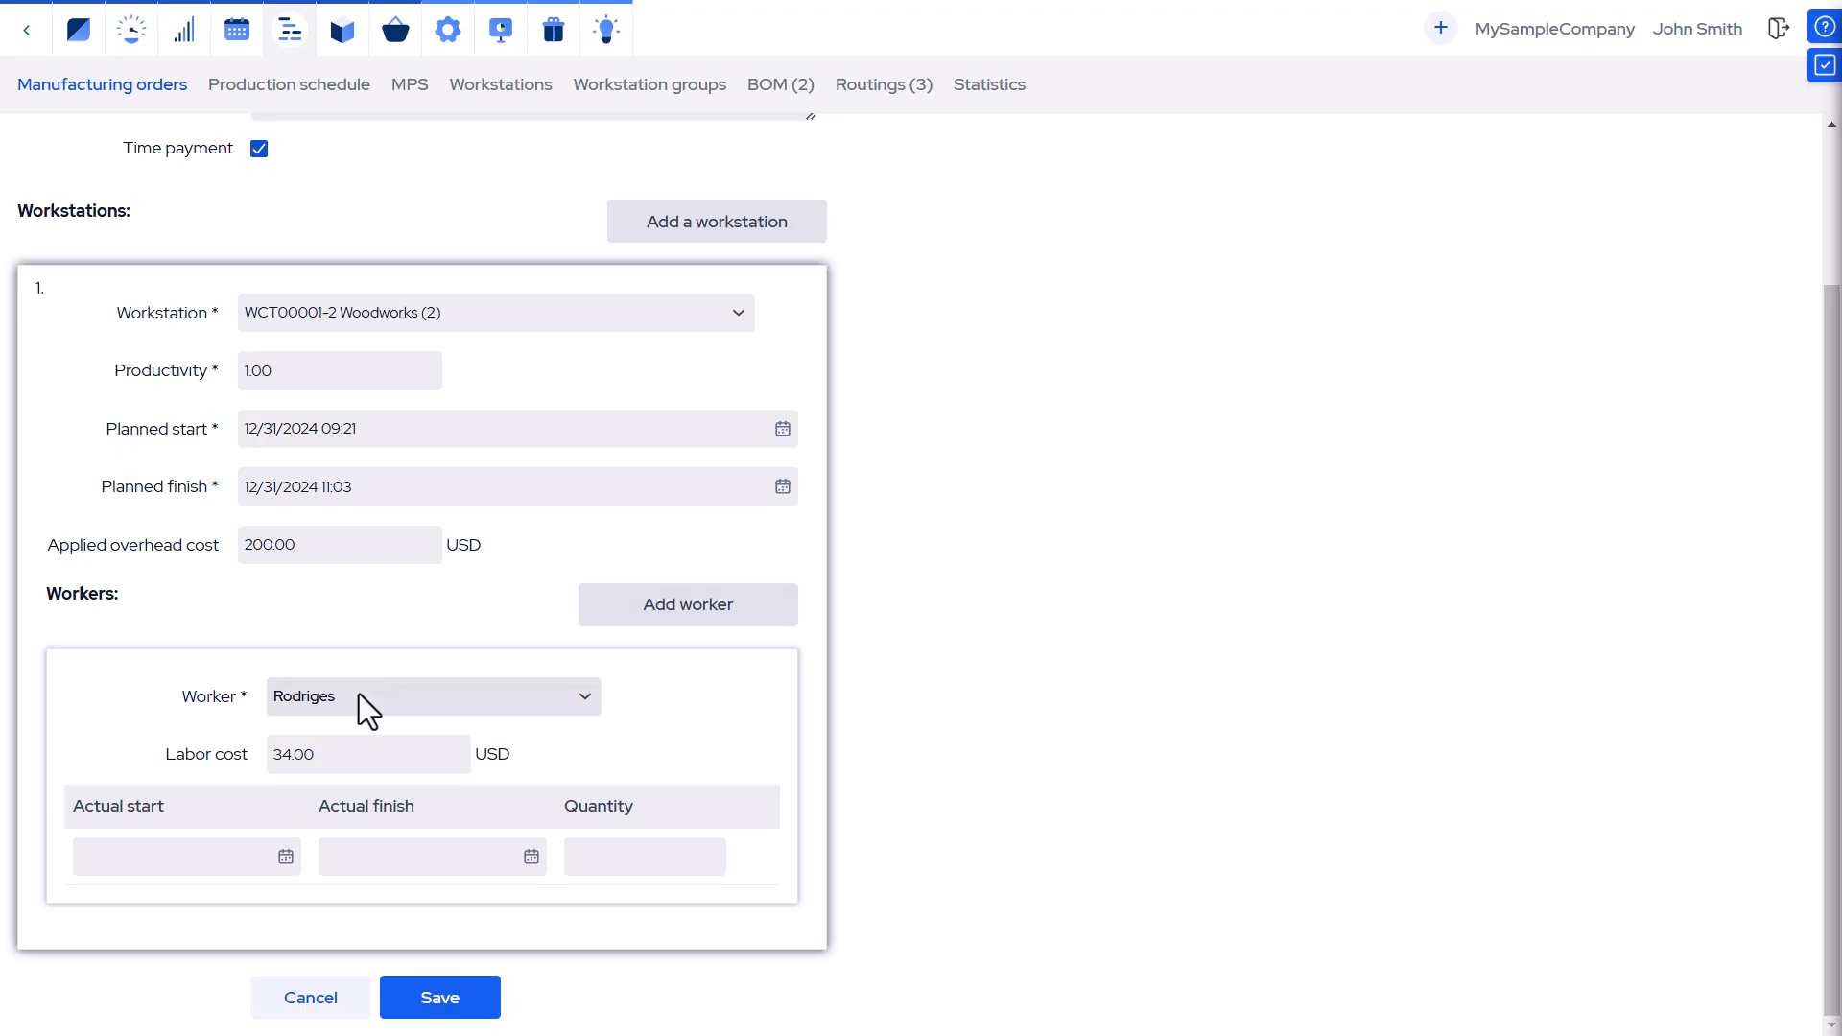
pyautogui.click(213, 855)
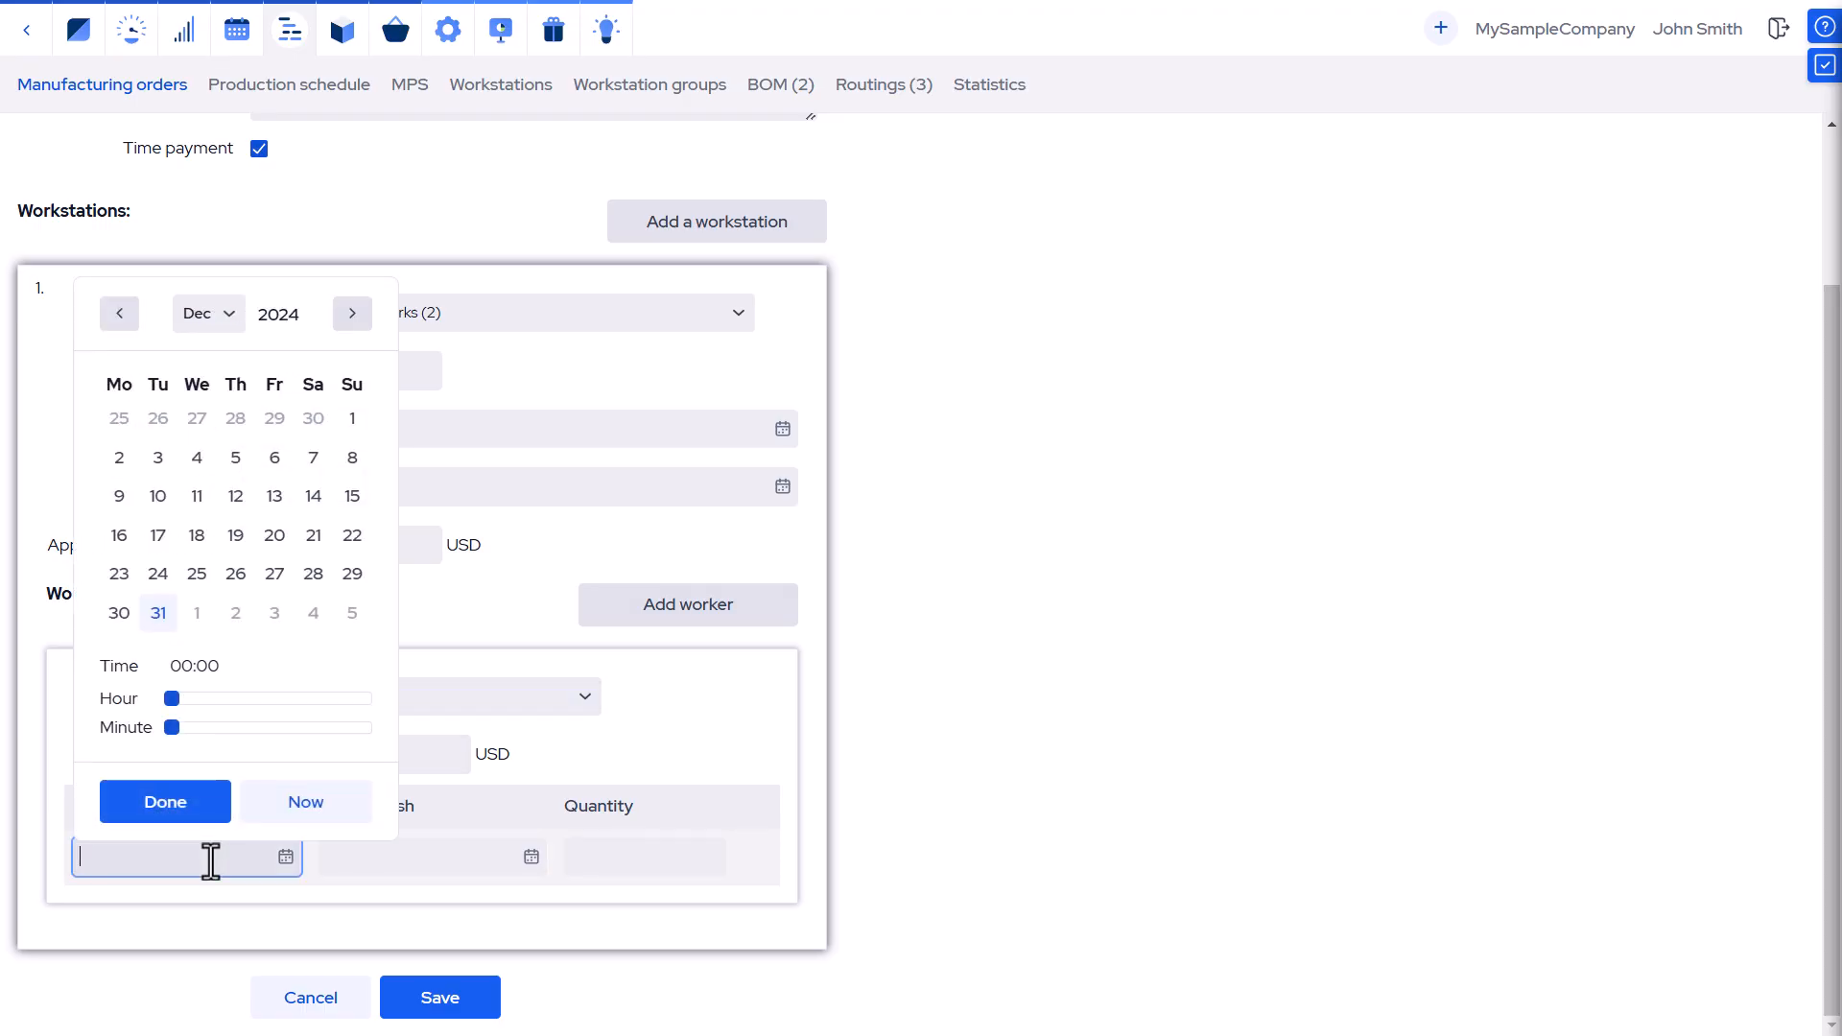
pyautogui.click(305, 816)
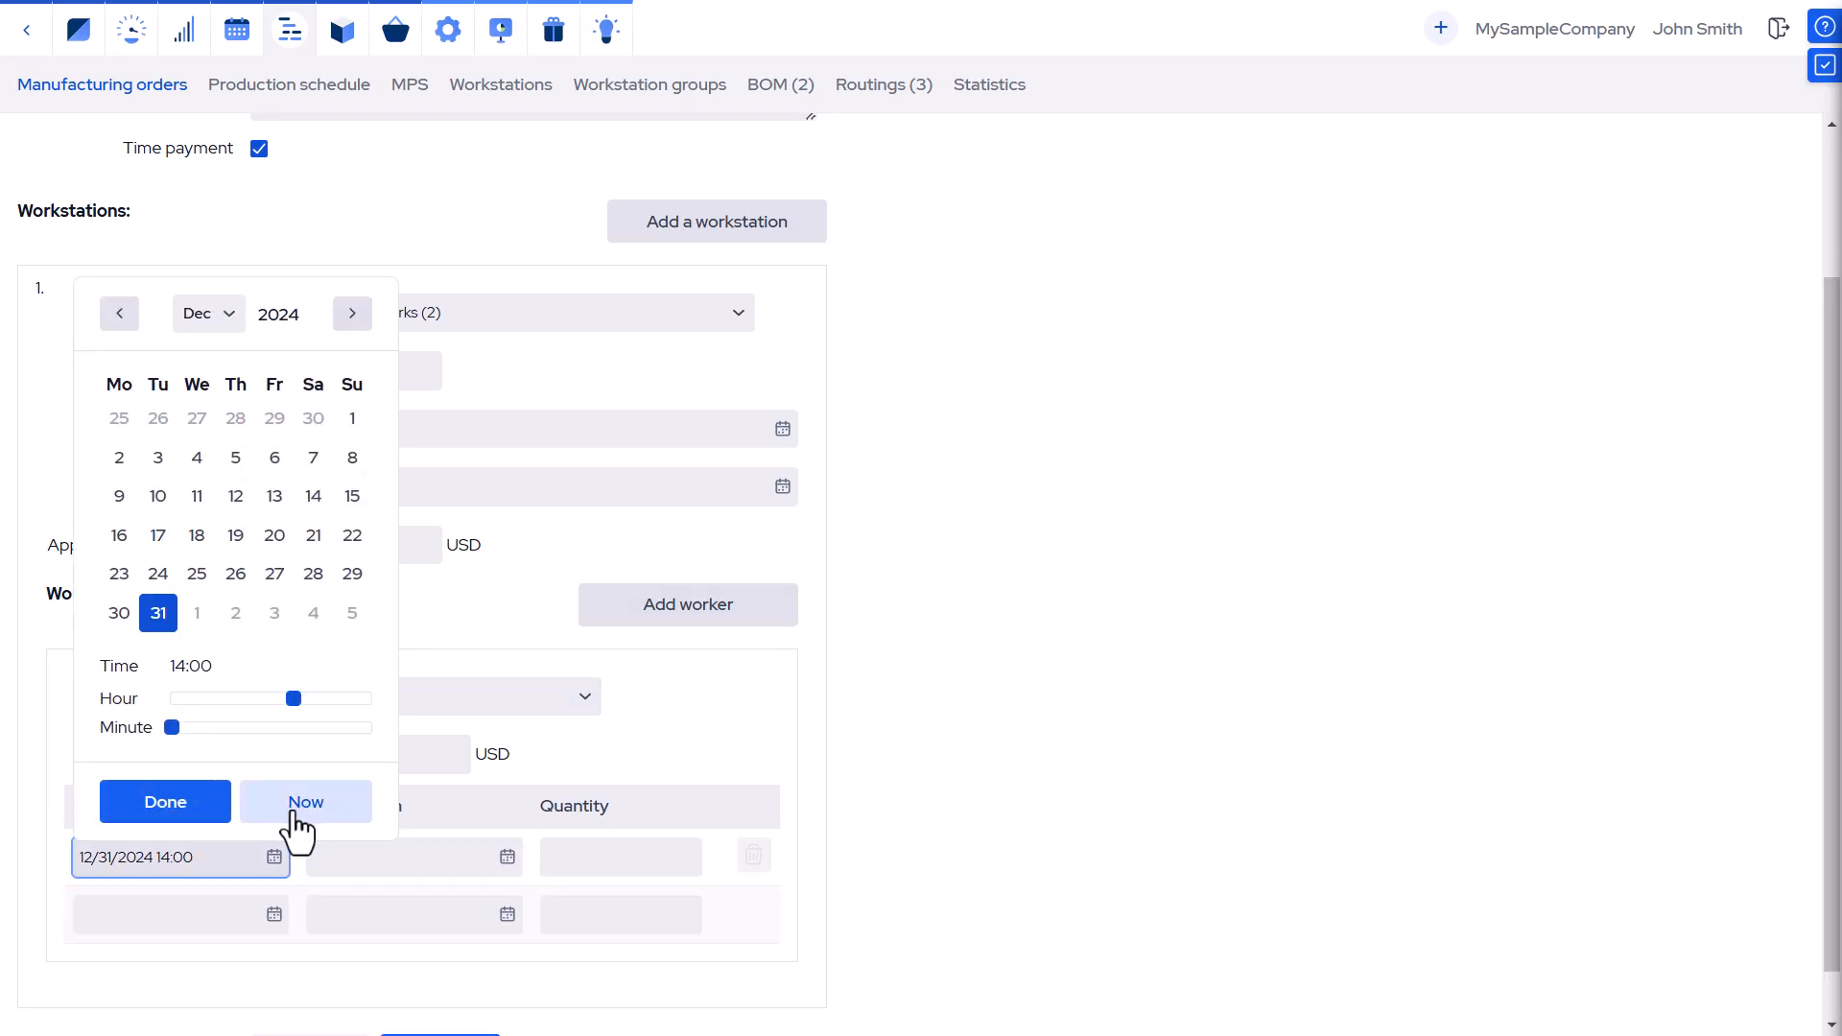
pyautogui.click(226, 818)
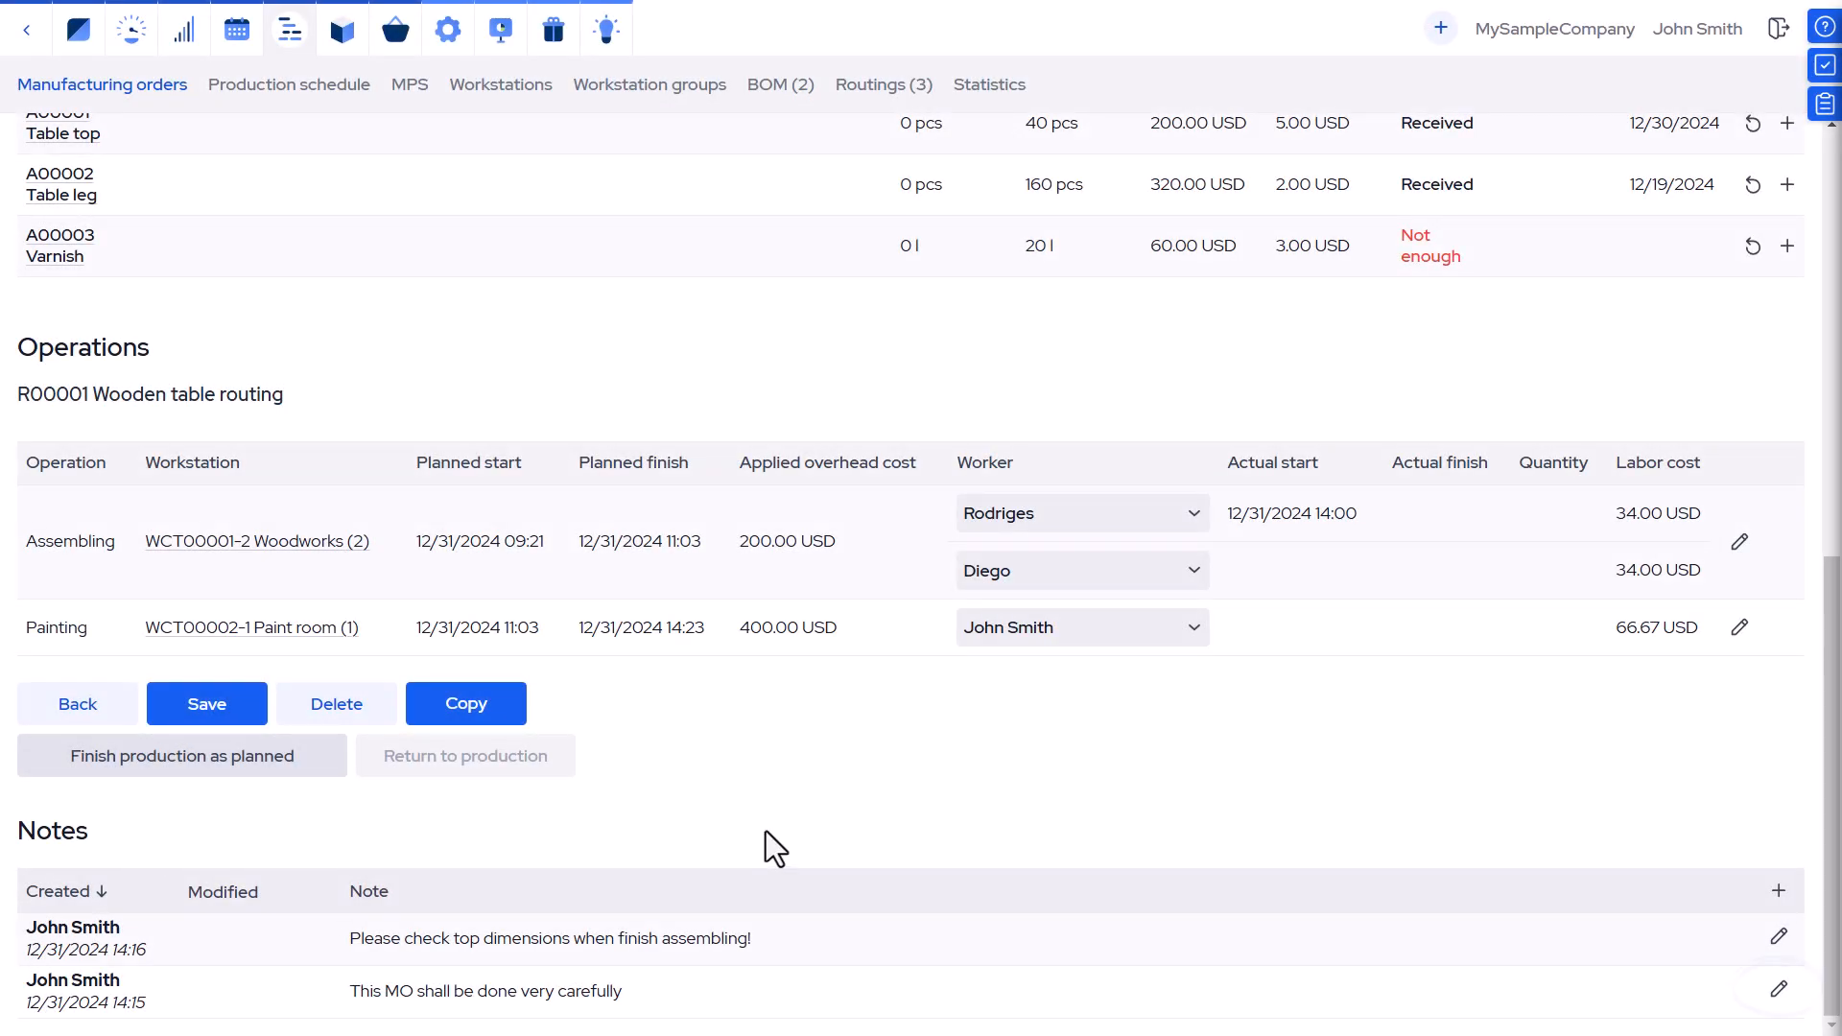
# Mark the note "This MO shall be done very carefully" on manufacturing order MO00024 as important and save it.
pyautogui.click(1773, 991)
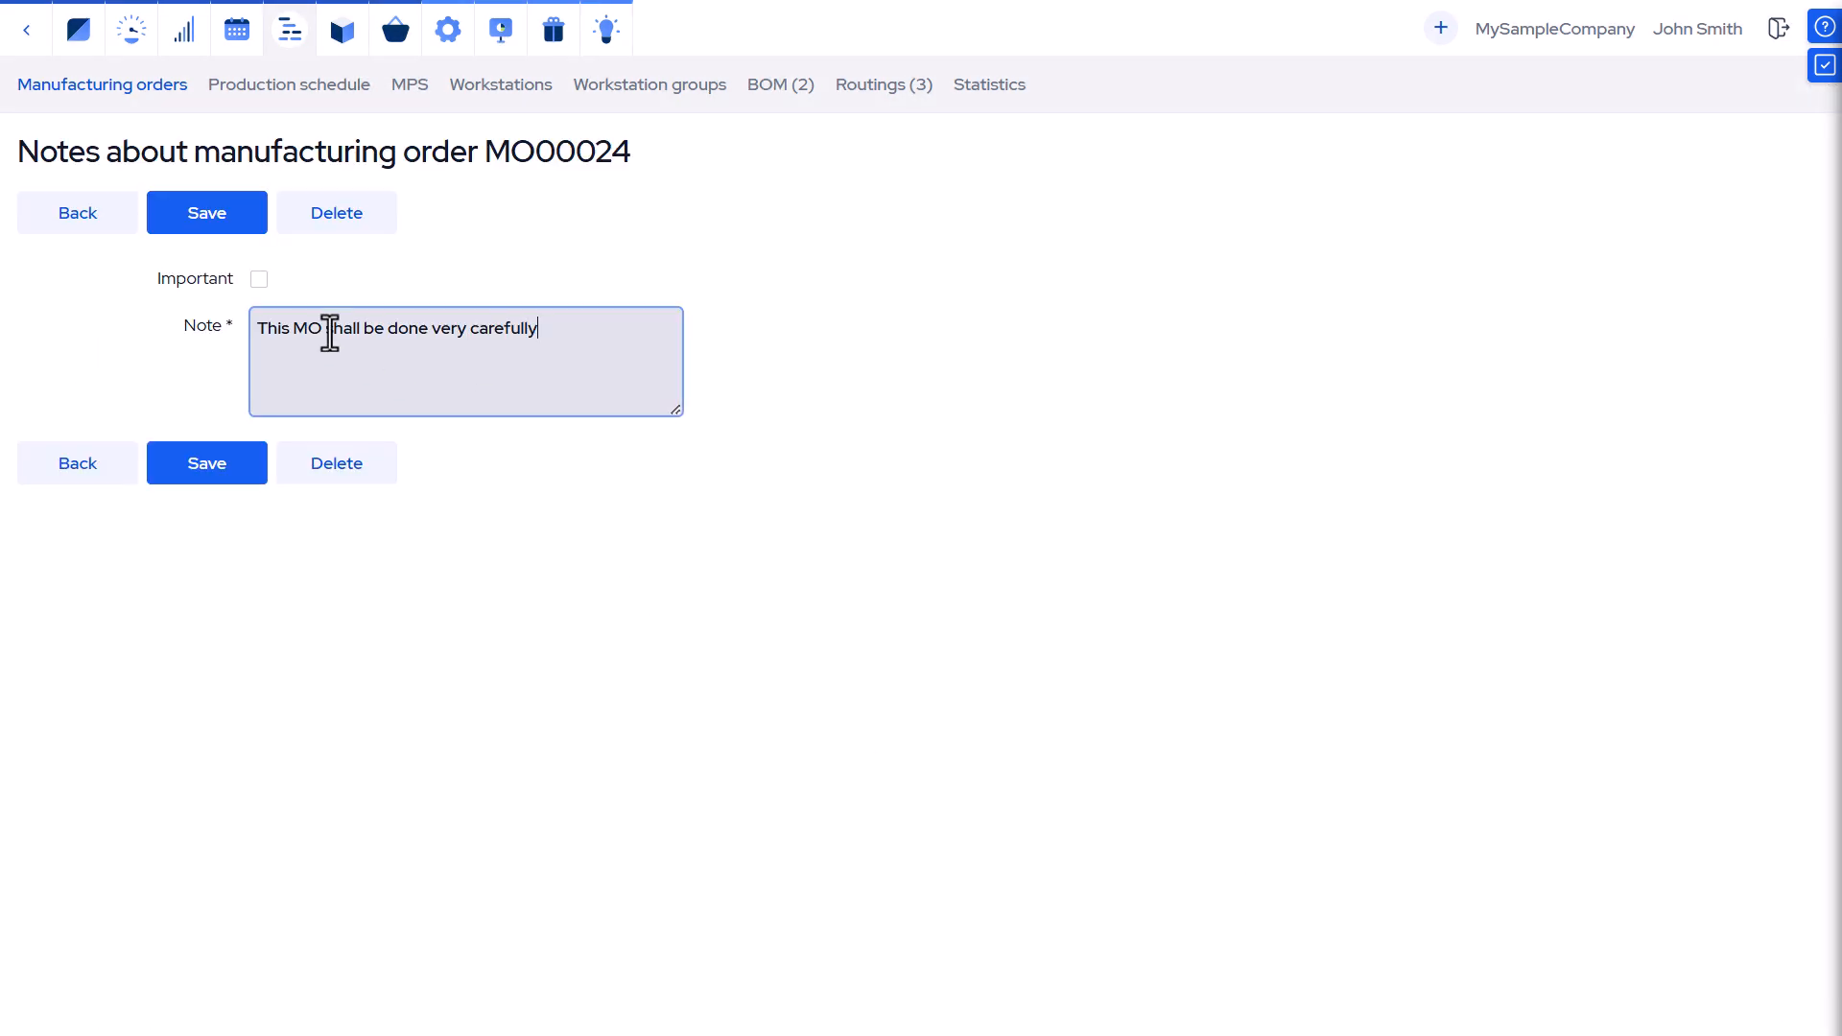
pyautogui.click(259, 280)
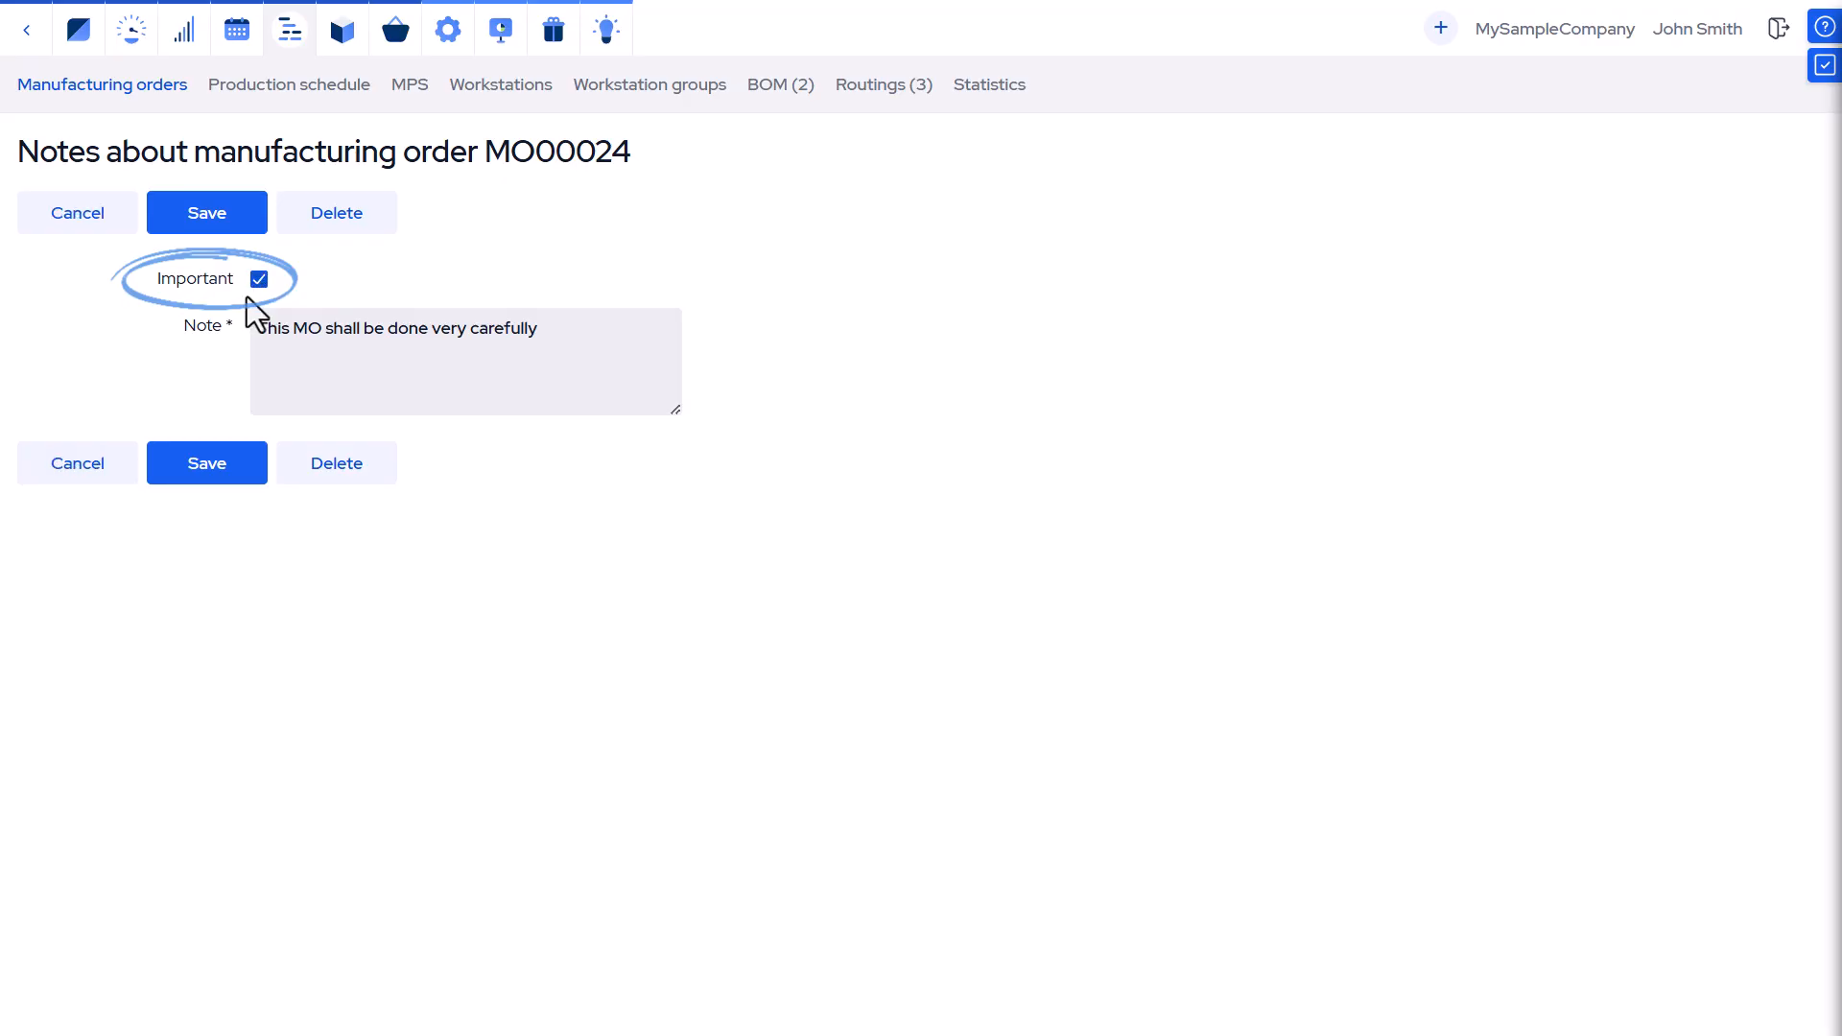
pyautogui.click(179, 478)
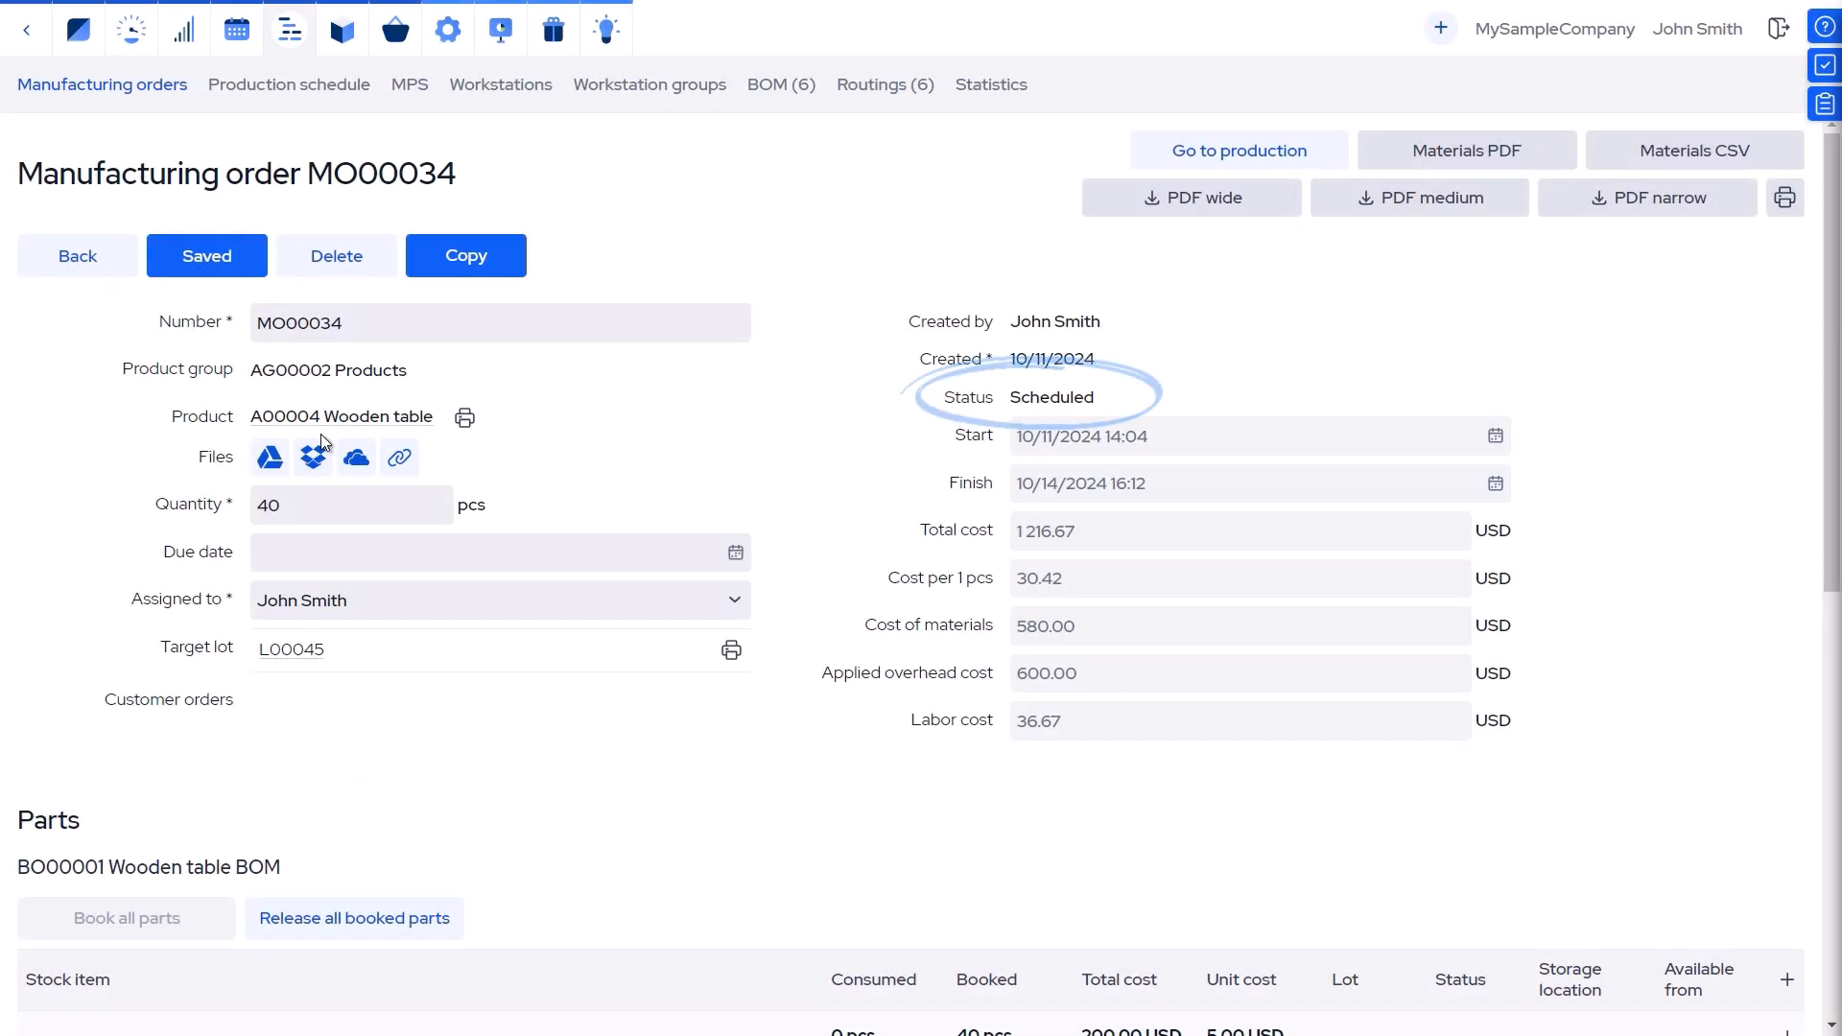
# Set the quantity of the scheduled manufacturing order MO00034 to 50 pcs, save it, and review its parts.
pyautogui.moveTo(294, 503); pyautogui.dragTo(228, 513)
pyautogui.write('50')
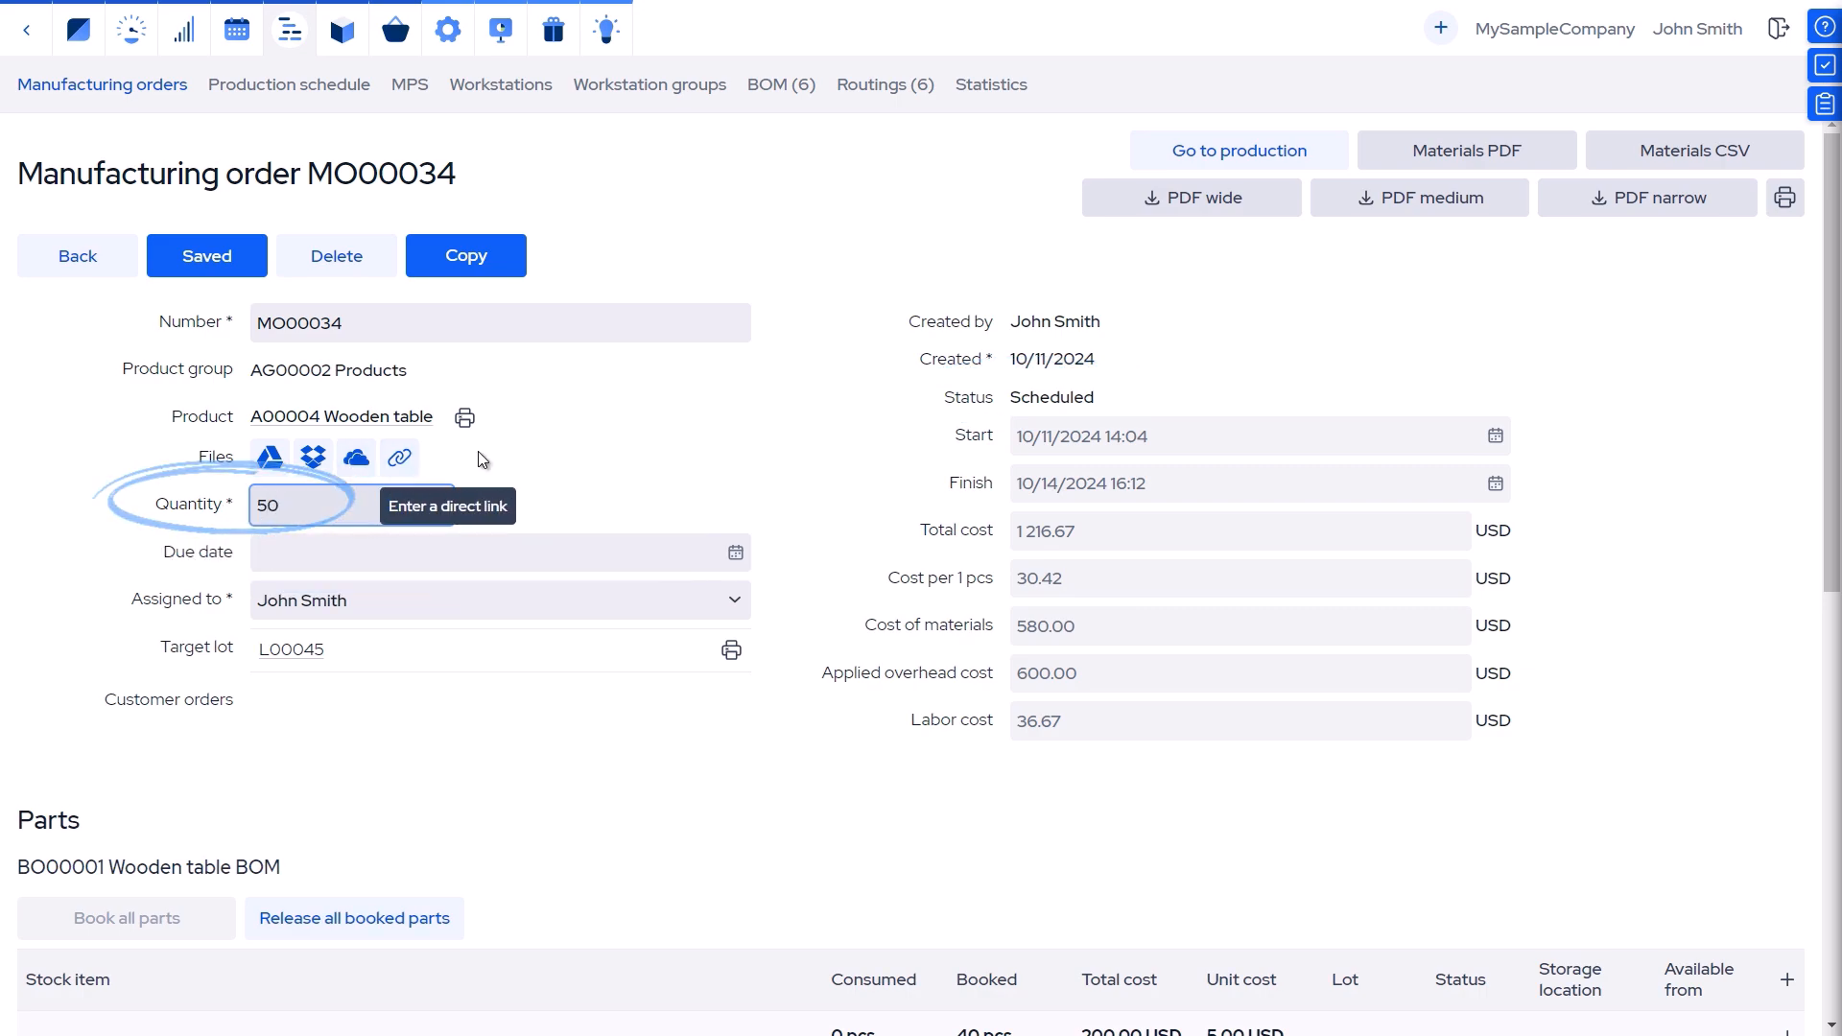
pyautogui.press('Return')
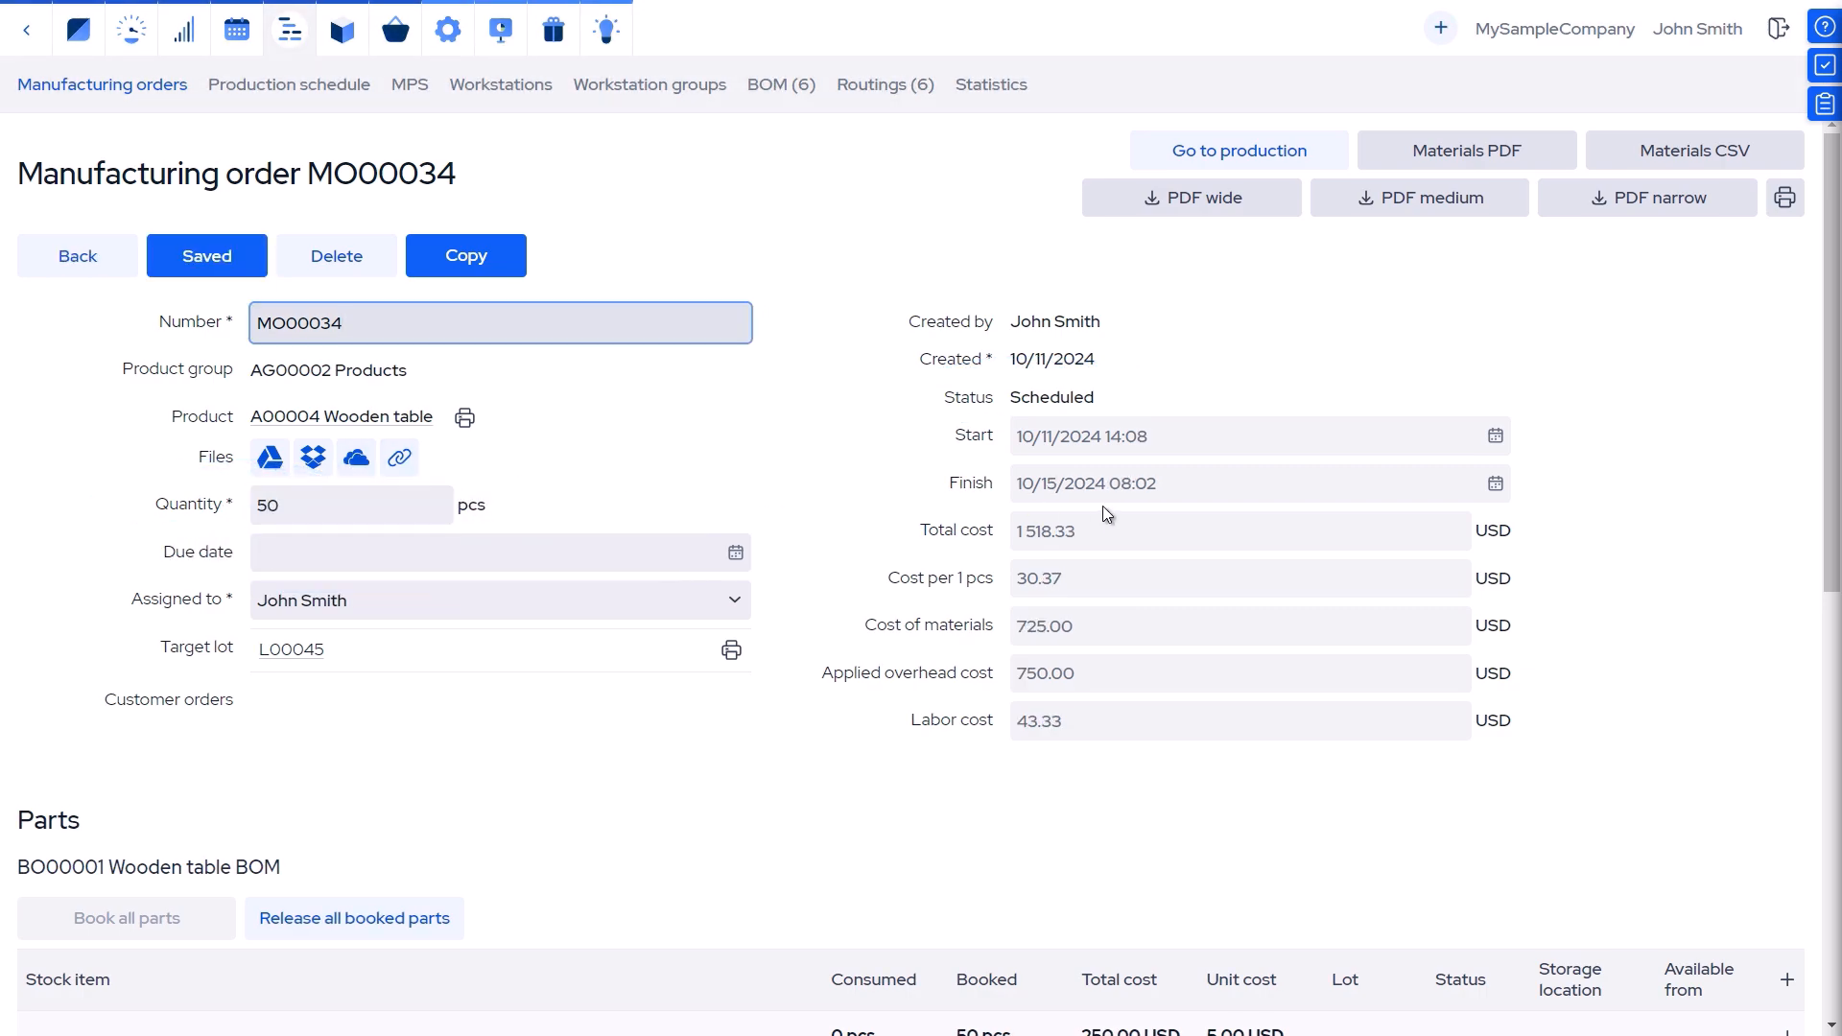
pyautogui.scroll(-2, 646, 812)
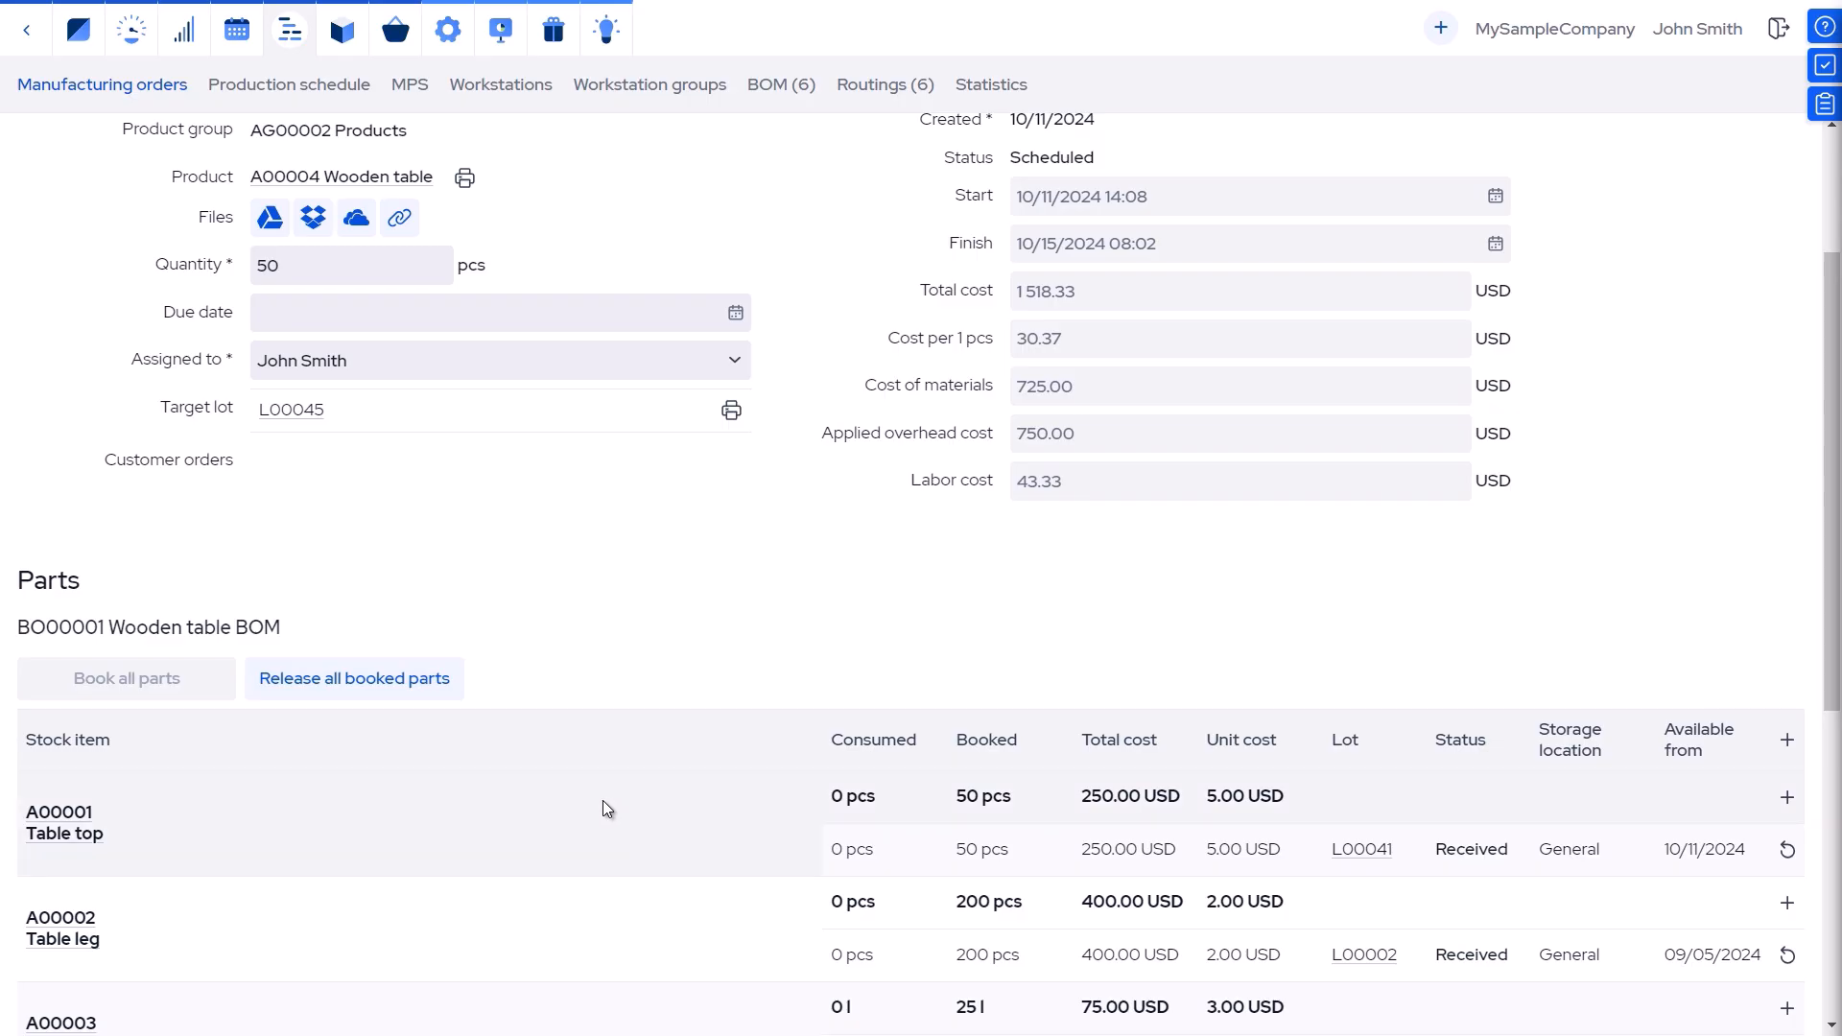
pyautogui.scroll(-2, 602, 800)
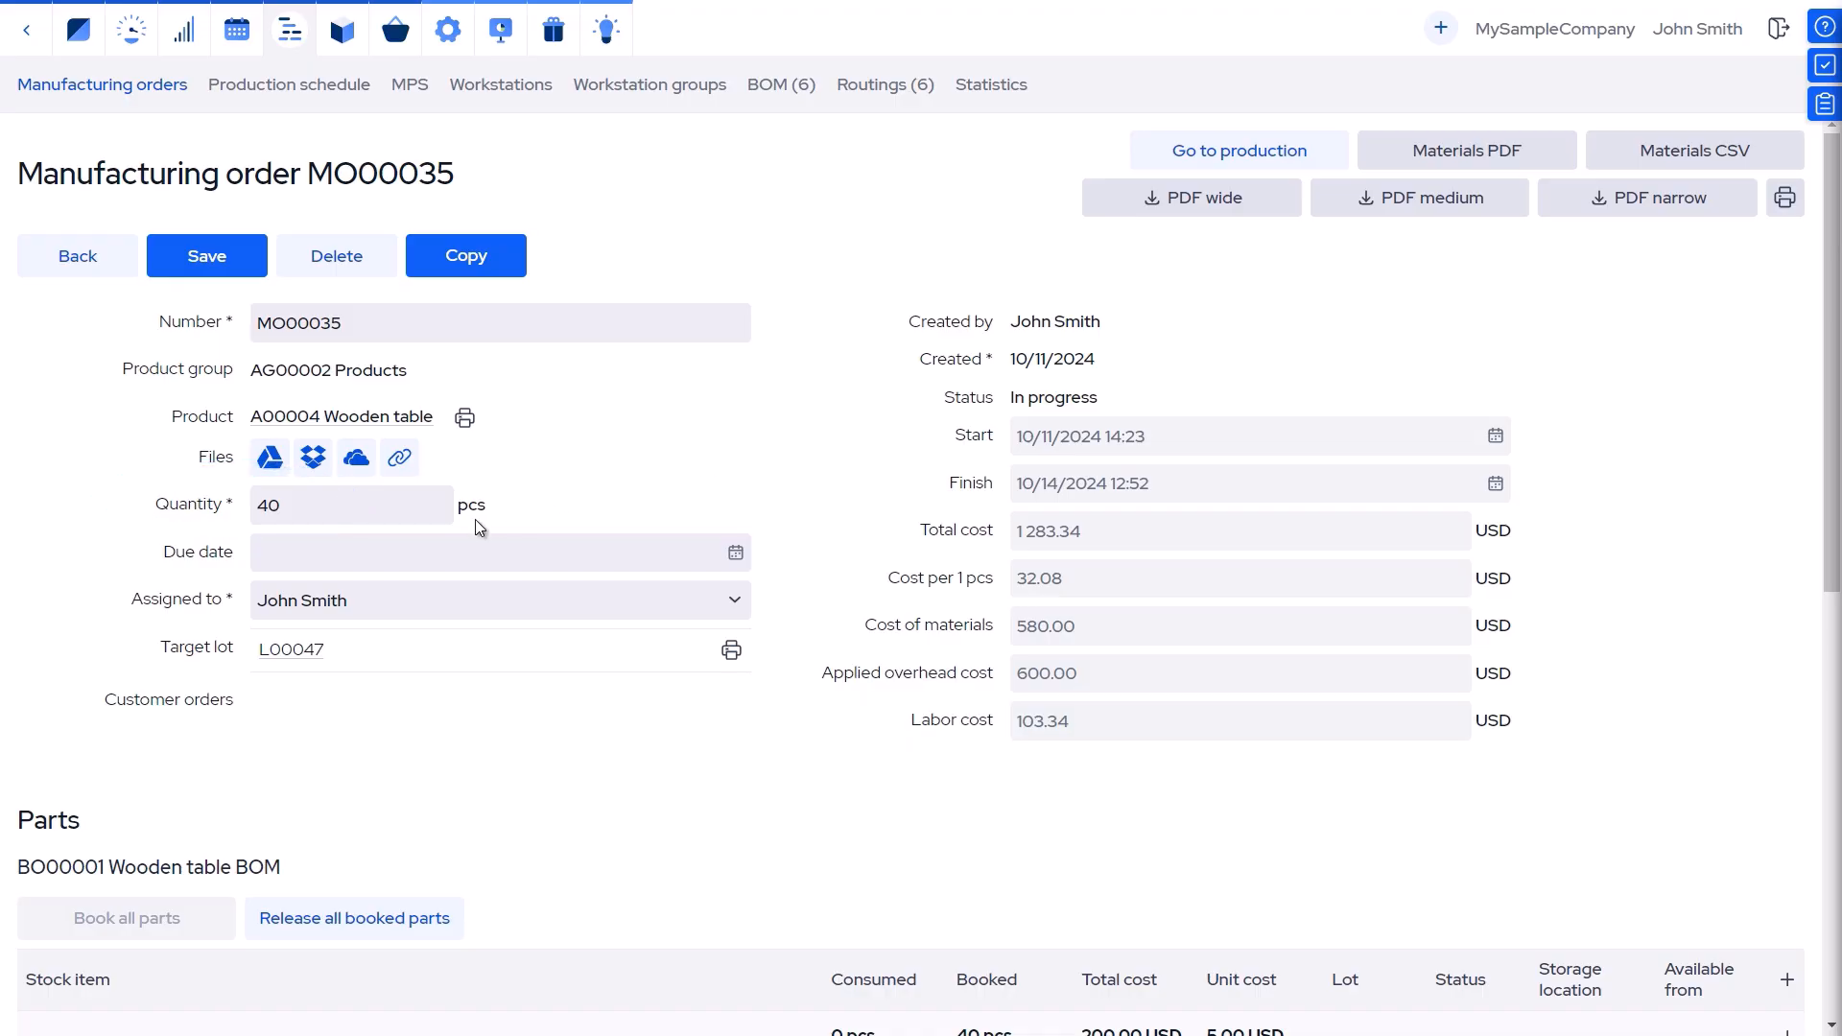
# Set the quantity of the in-progress manufacturing order MO00035 to 30 pcs.
pyautogui.doubleClick(265, 505)
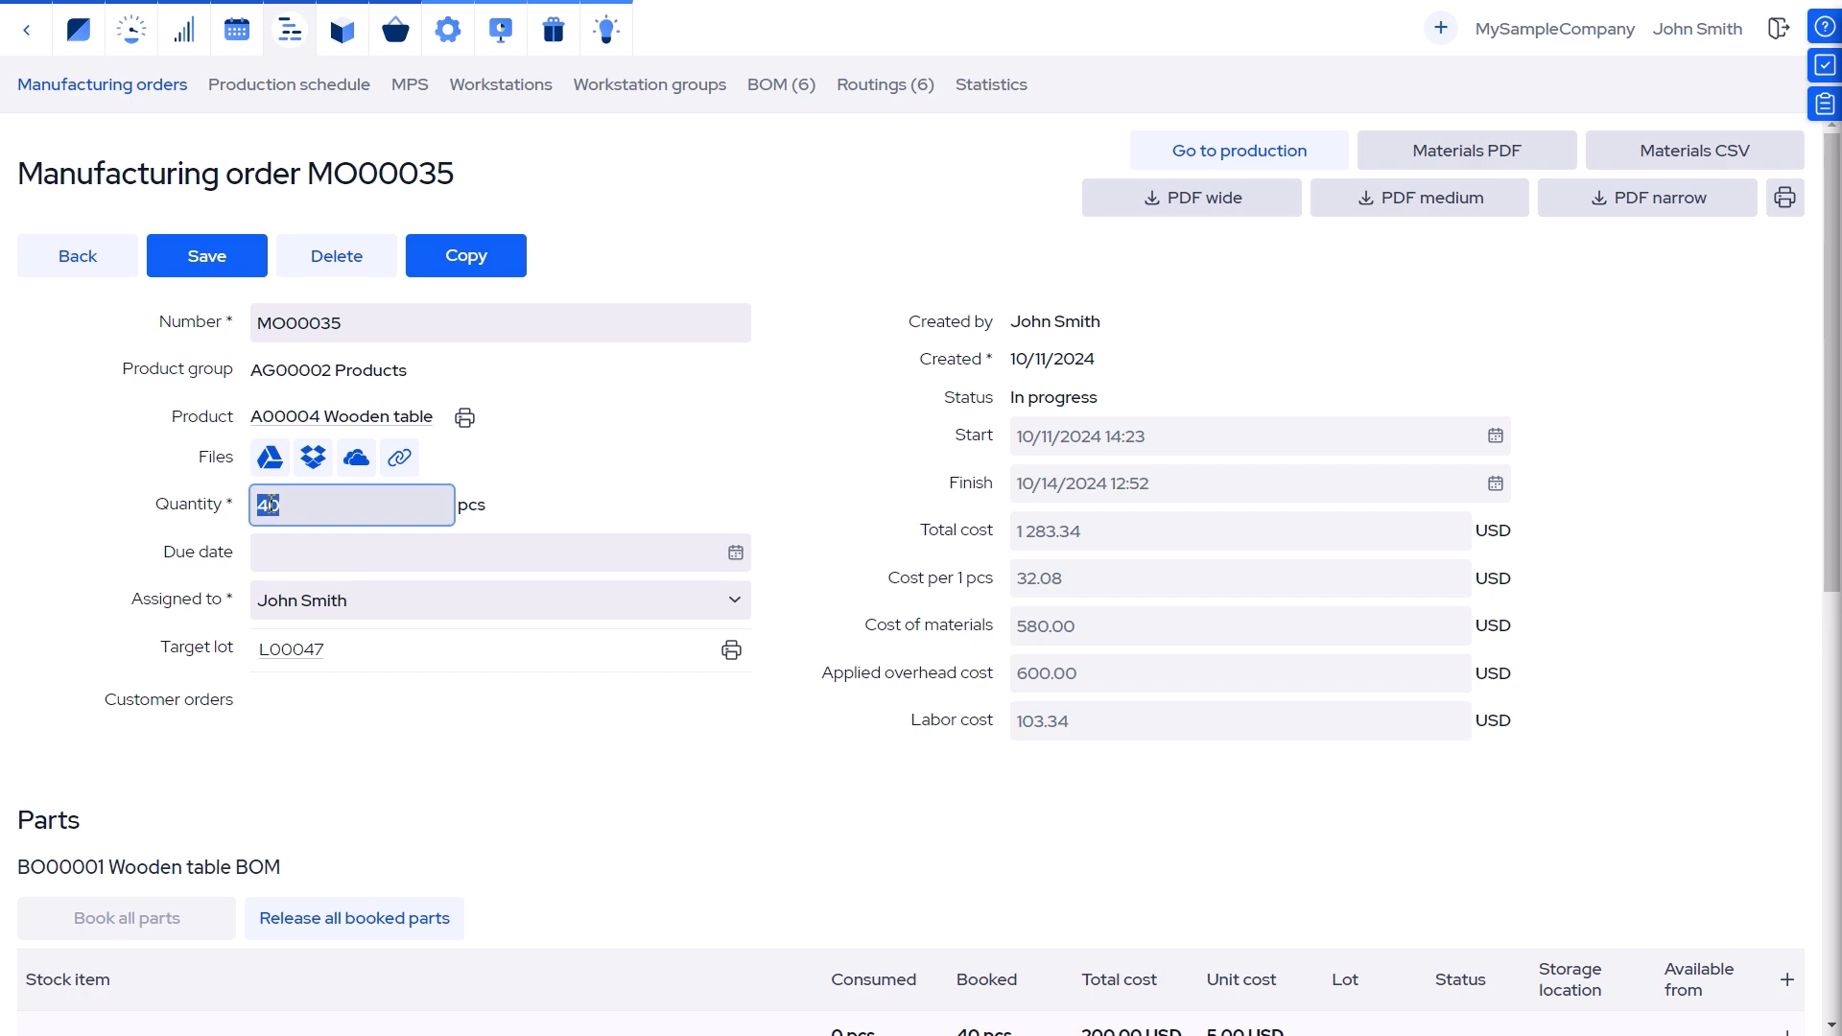
pyautogui.write('30')
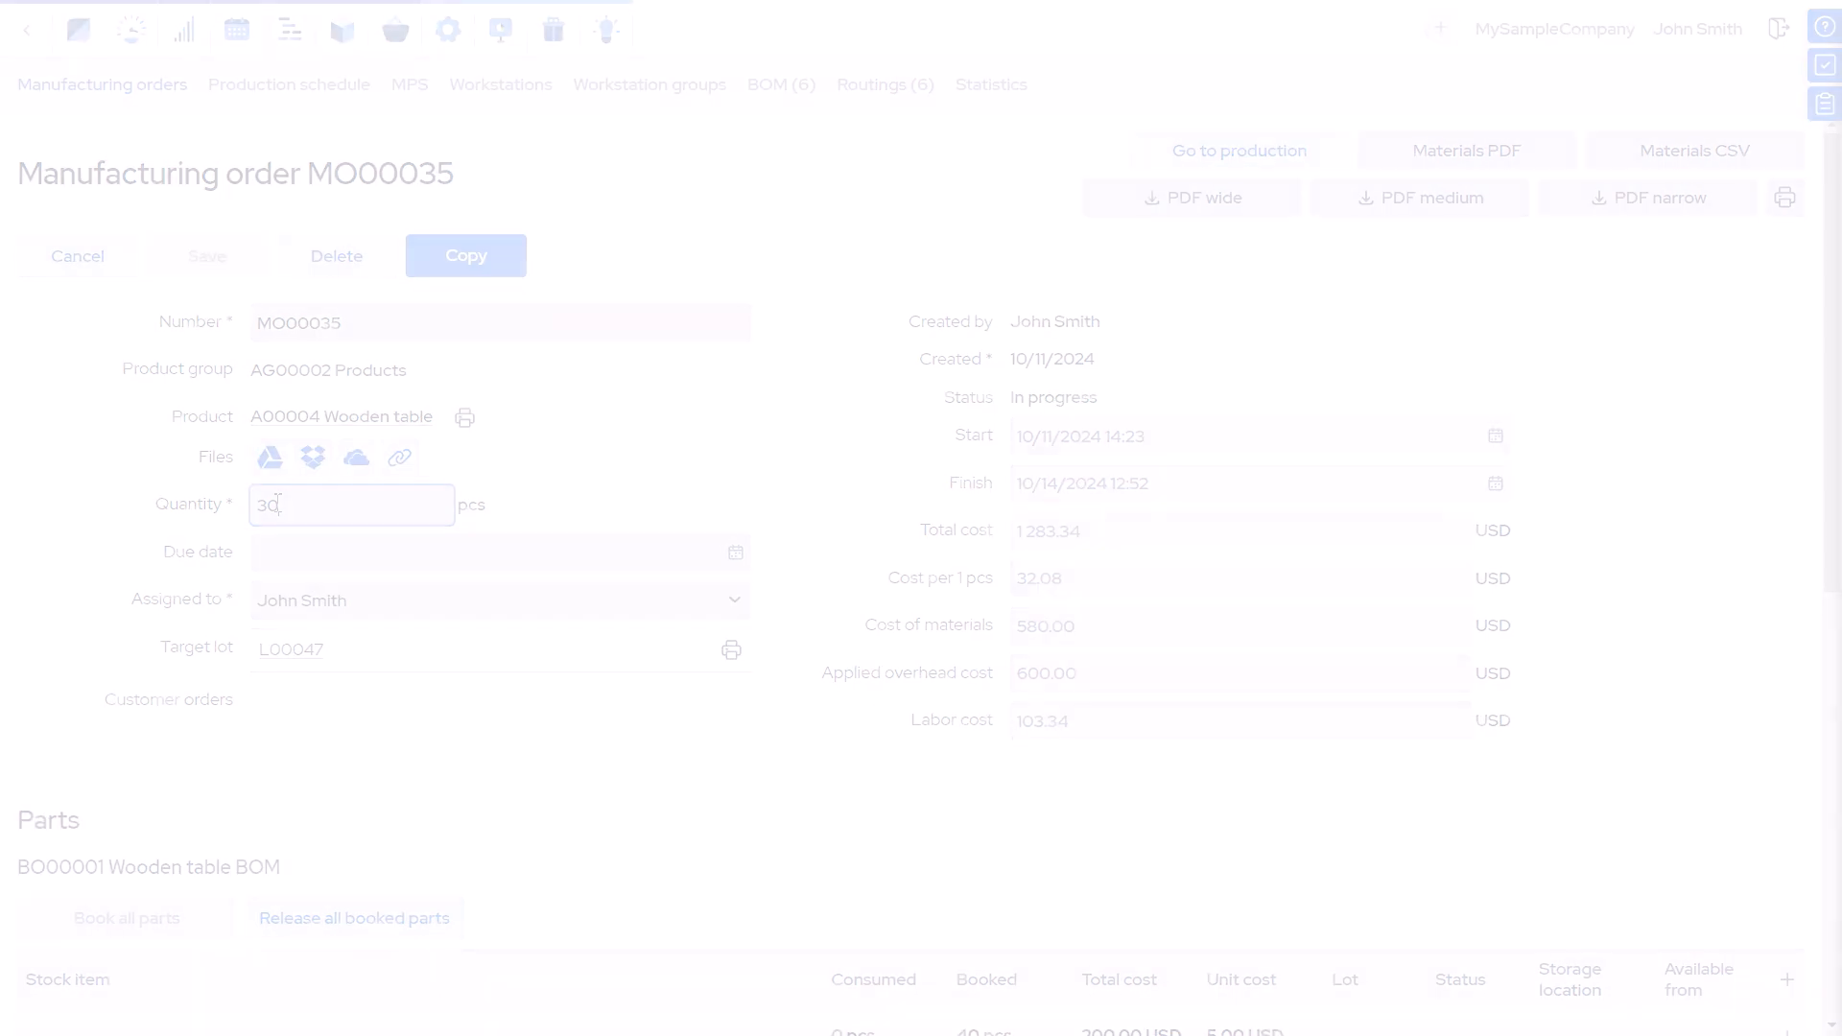
# Set the produced quantity of the Painting operation in the finished manufacturing order MO00031 to 38 pcs and save the operation.
pyautogui.moveTo(382, 522)
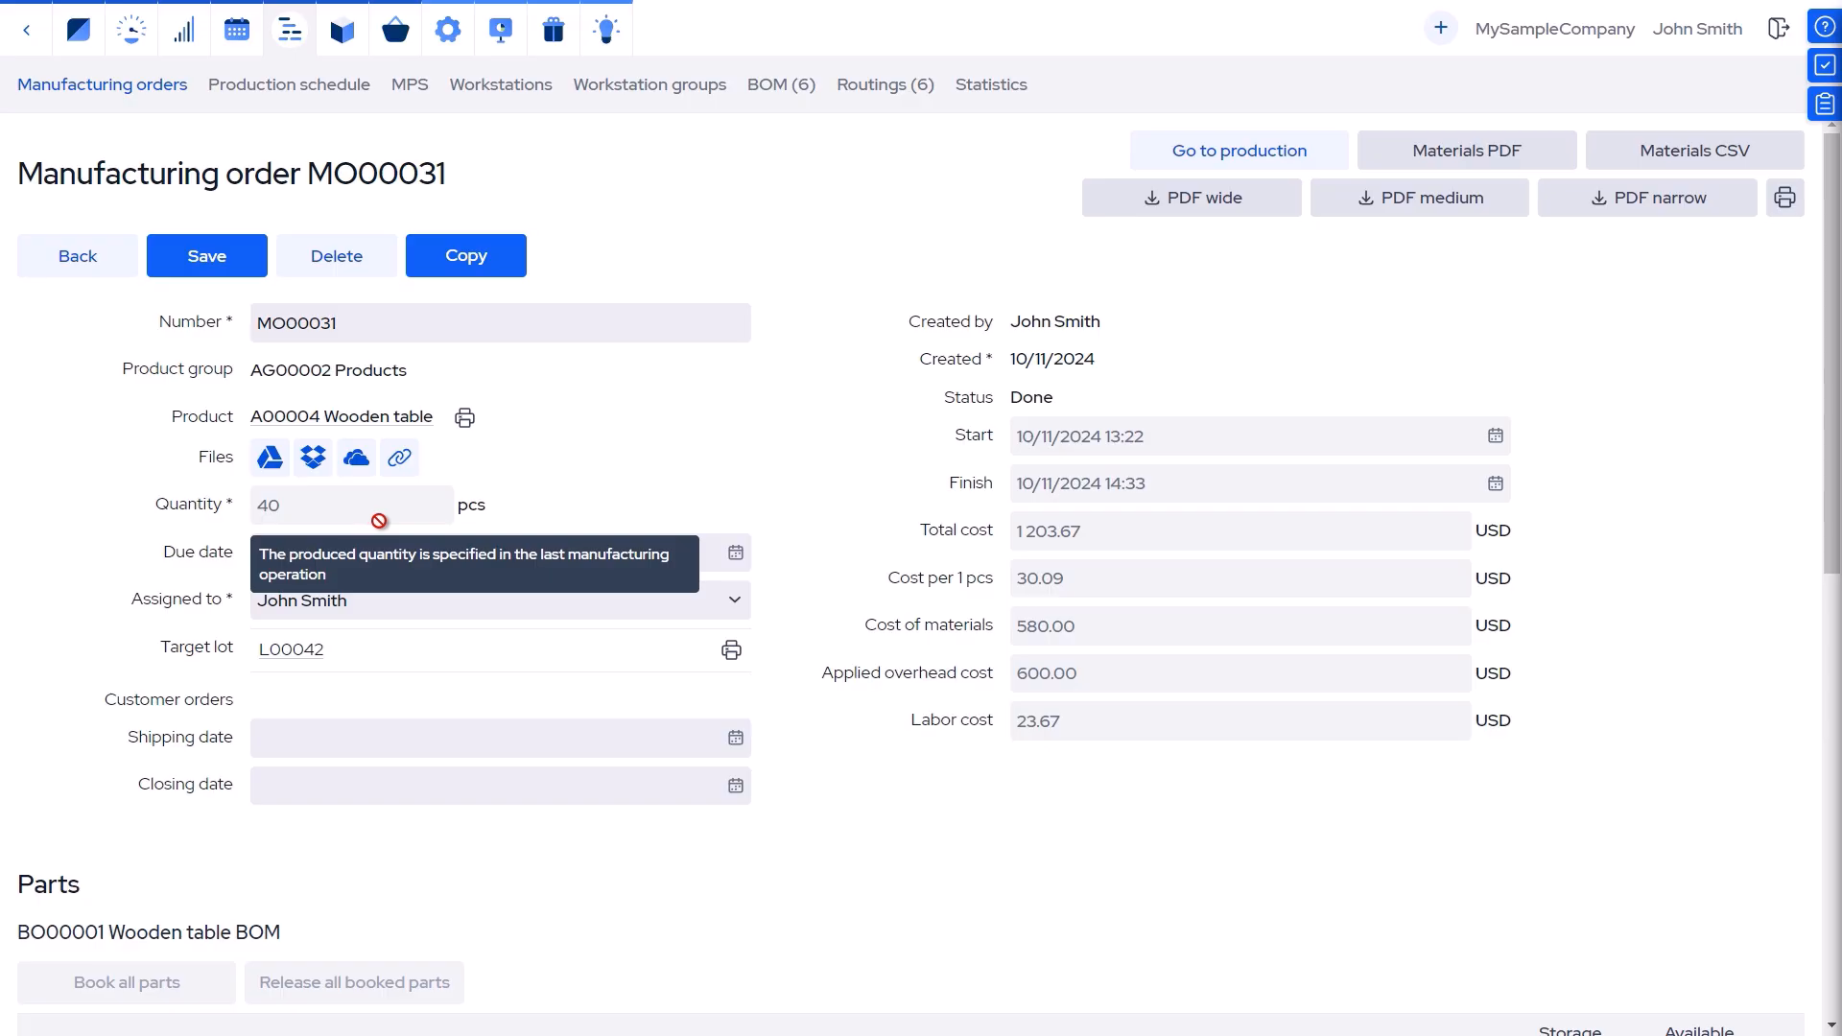
pyautogui.scroll(-10, 816, 958)
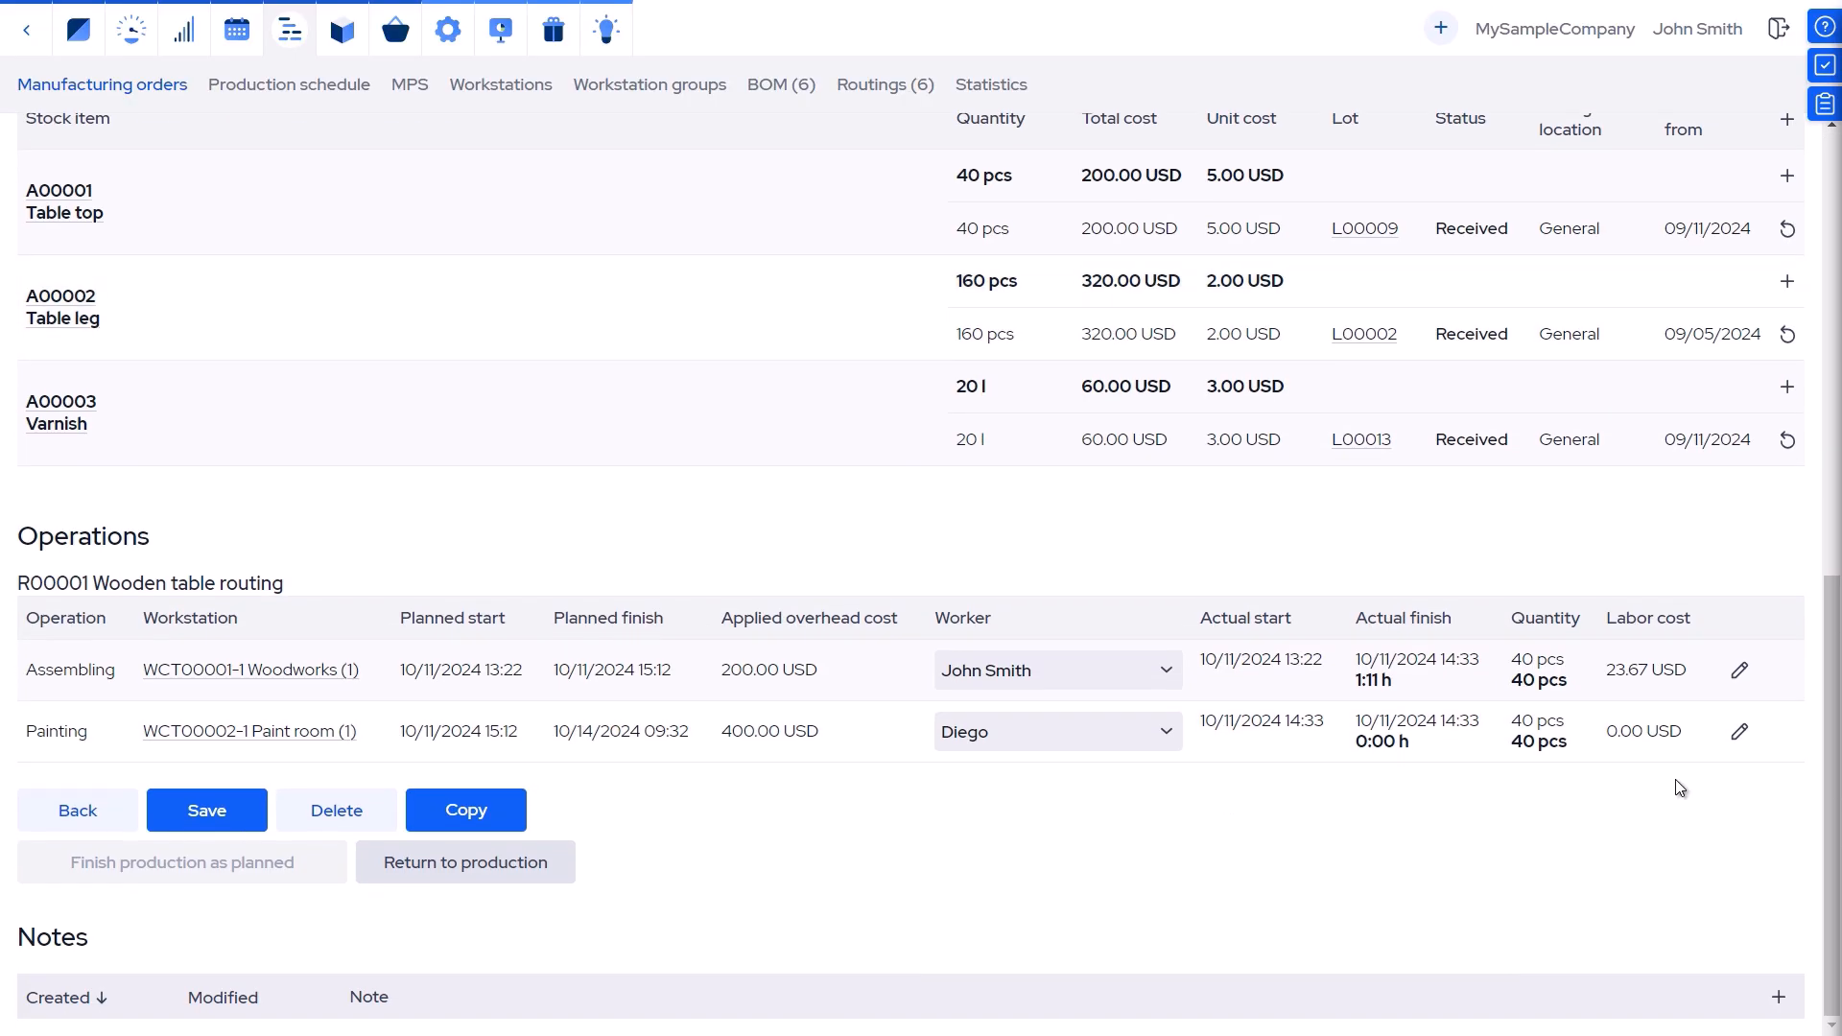
pyautogui.click(1739, 731)
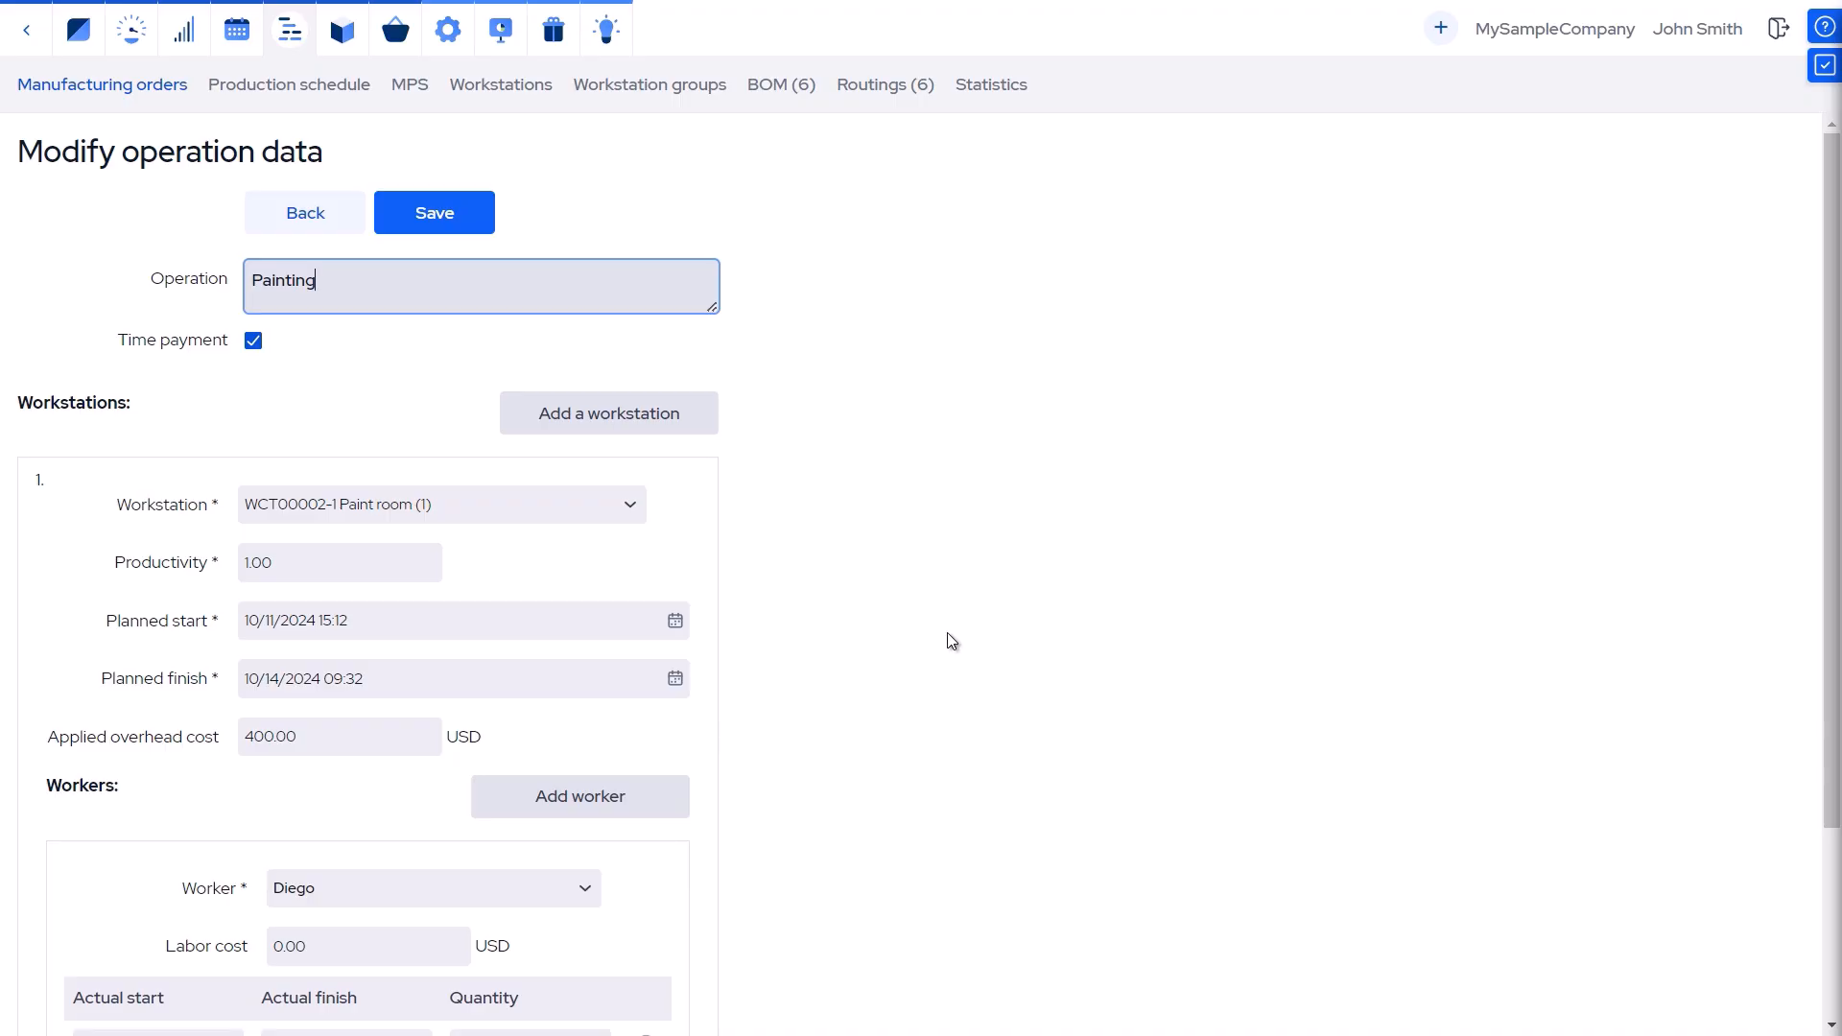
pyautogui.scroll(-3, 935, 633)
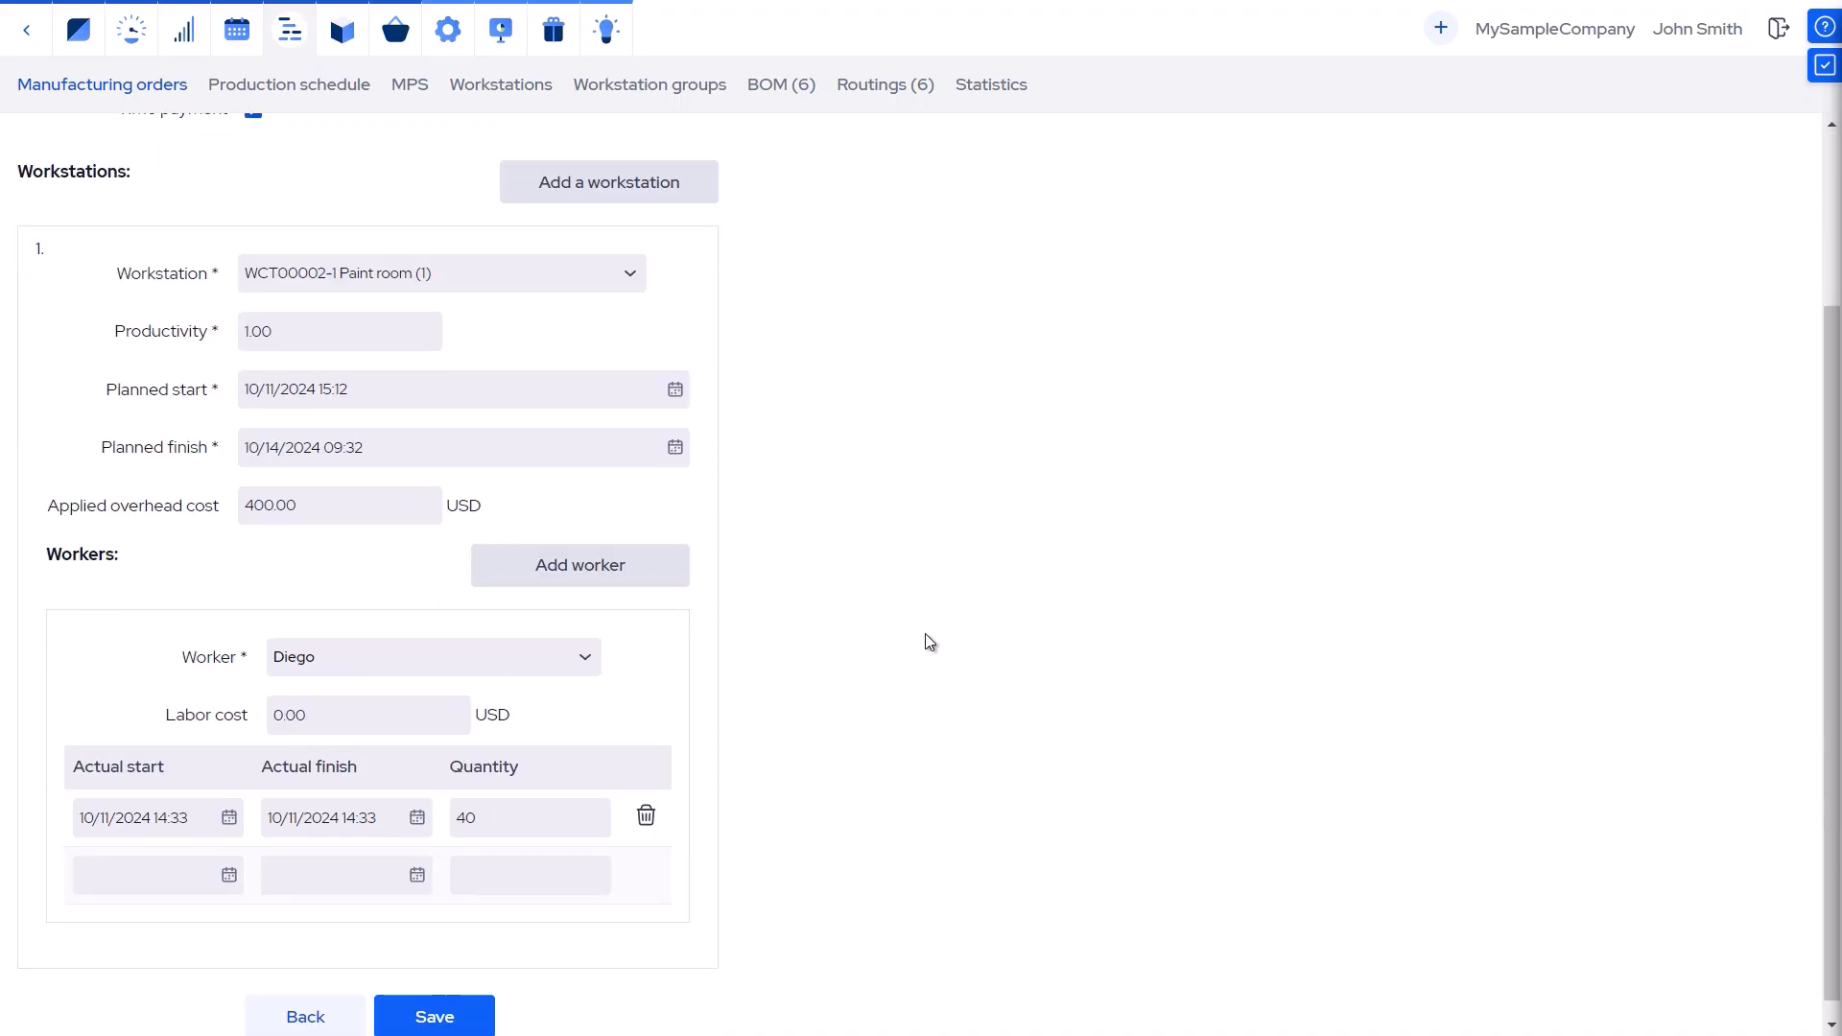
pyautogui.doubleClick(527, 804)
pyautogui.write('38')
pyautogui.click(470, 995)
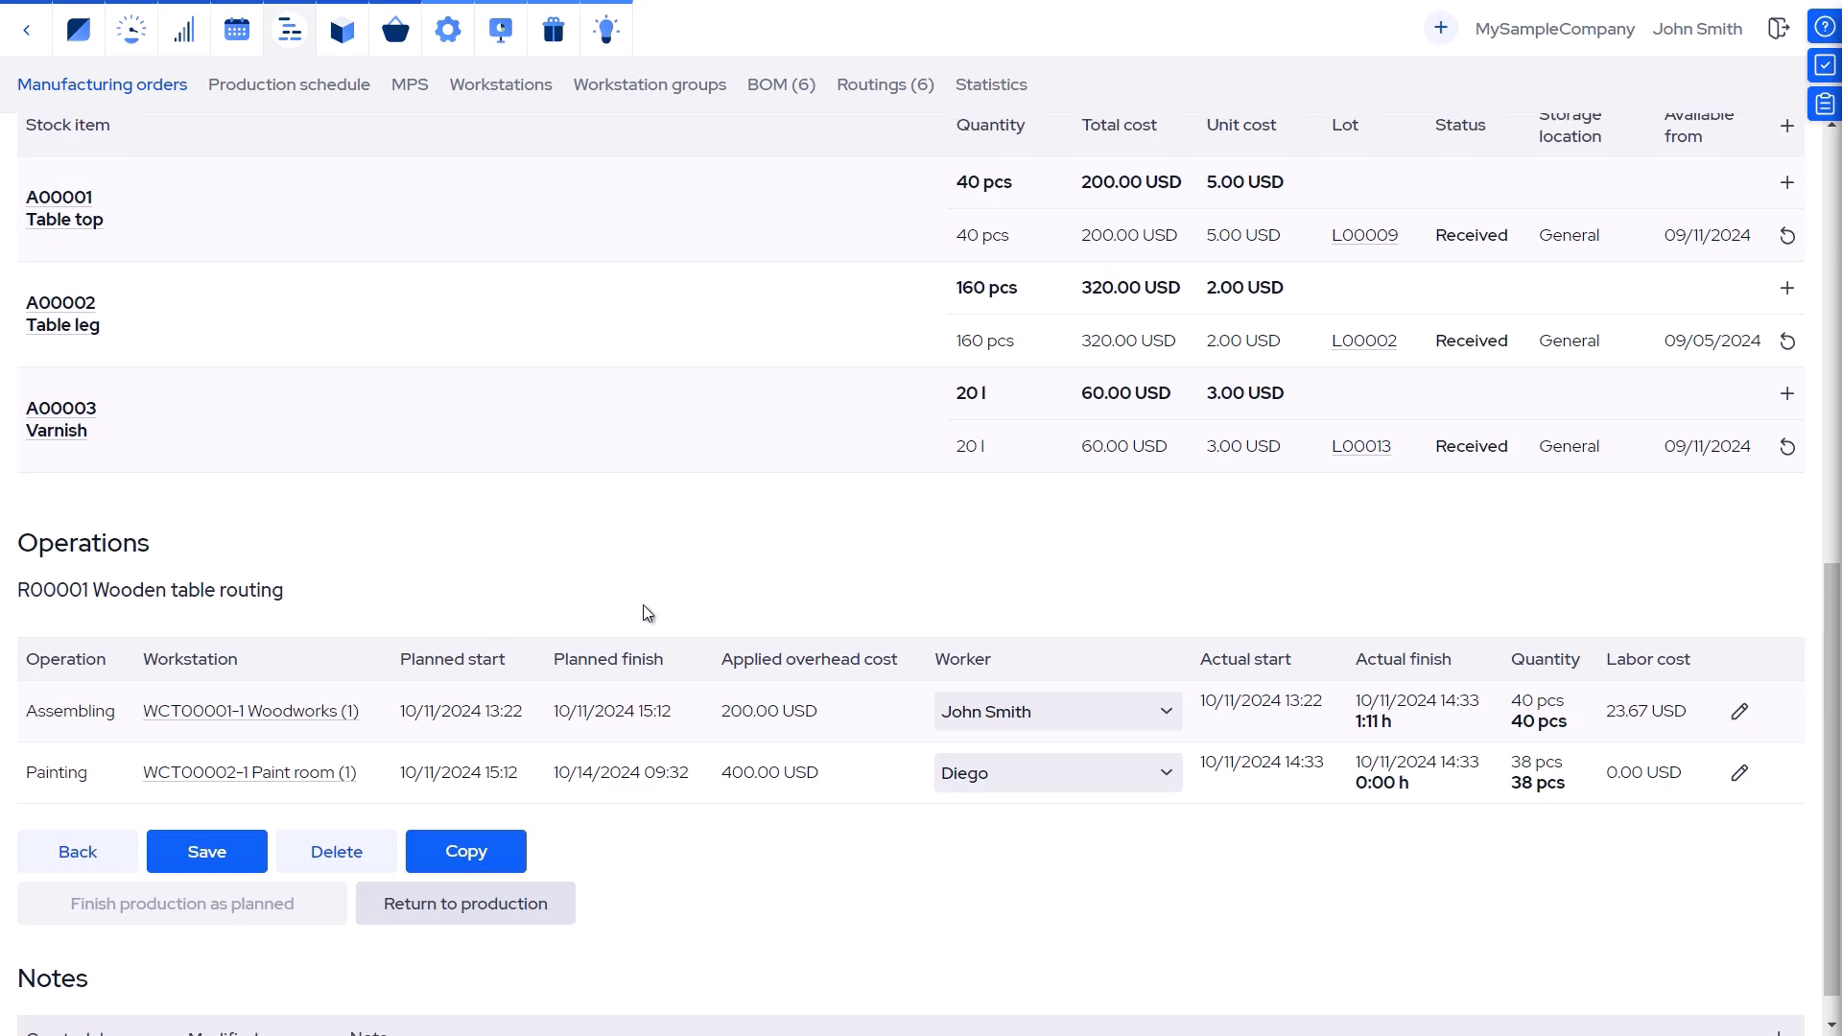
pyautogui.scroll(7, 648, 612)
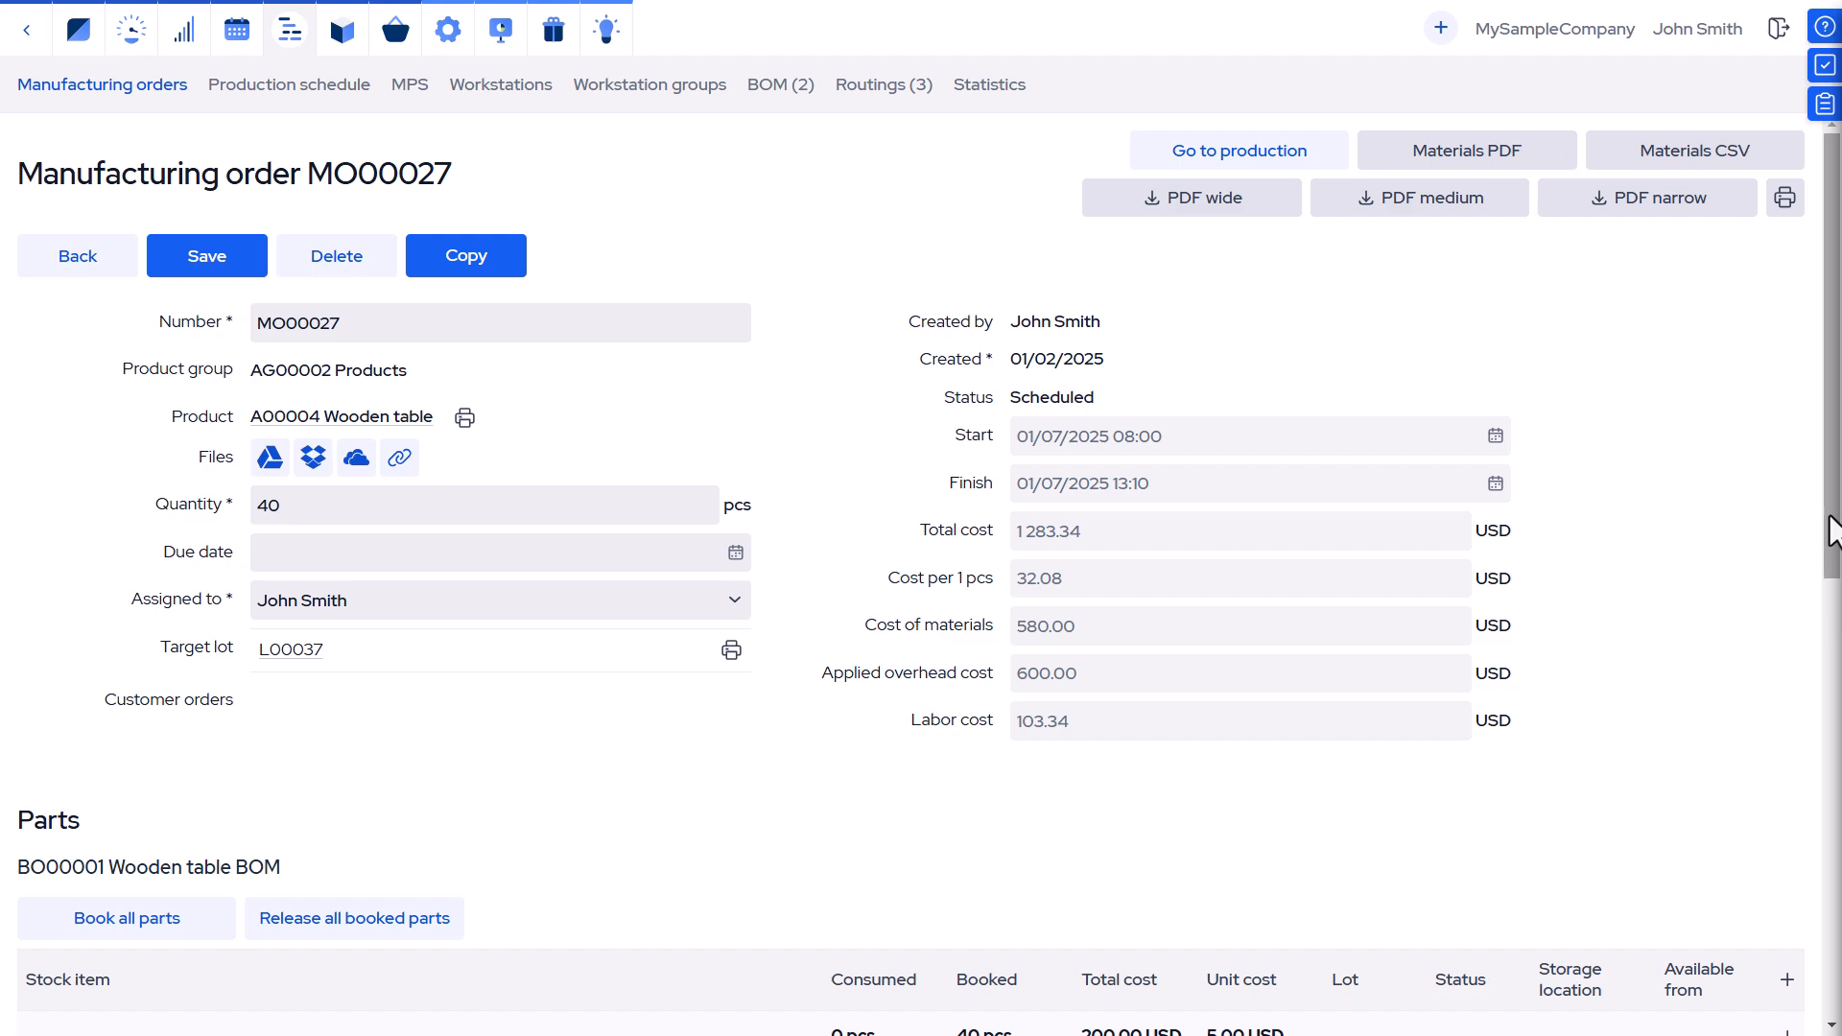
# Finish production of the Wooden table manufacturing order as planned, and return the finished order MO00028 to production.
pyautogui.moveTo(1832, 531); pyautogui.dragTo(1839, 991)
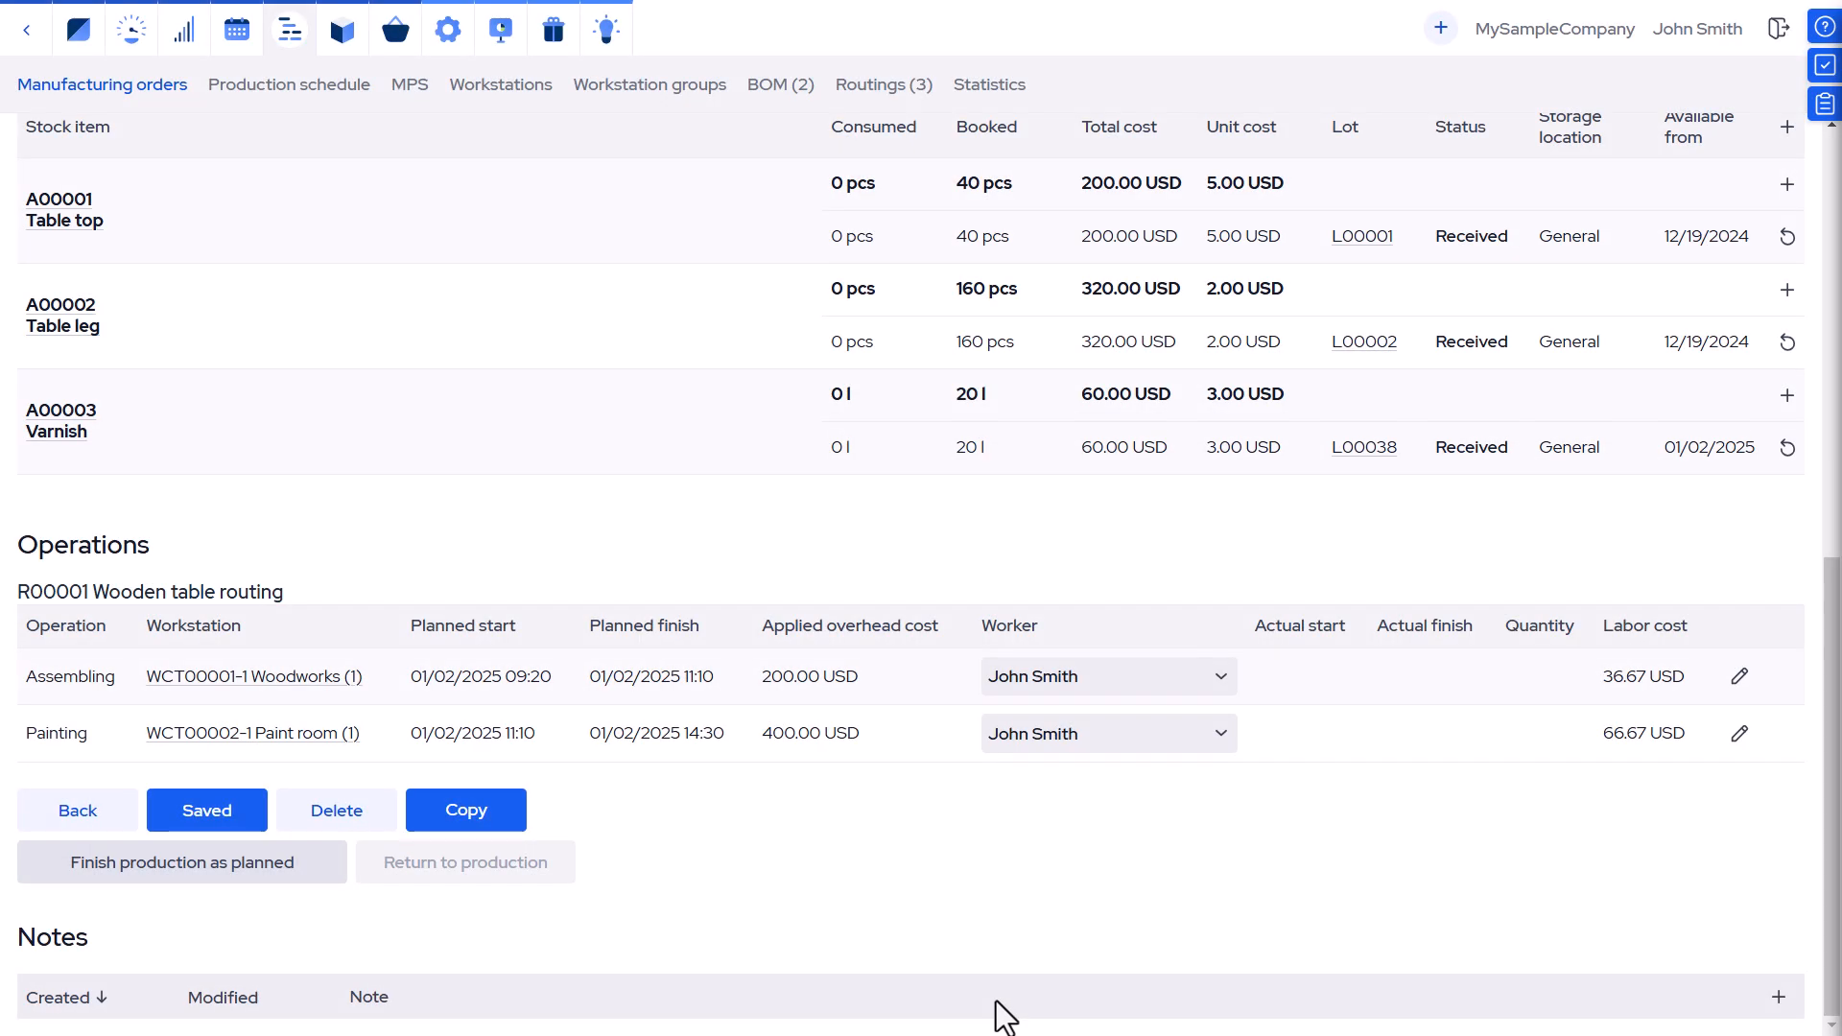
pyautogui.click(310, 866)
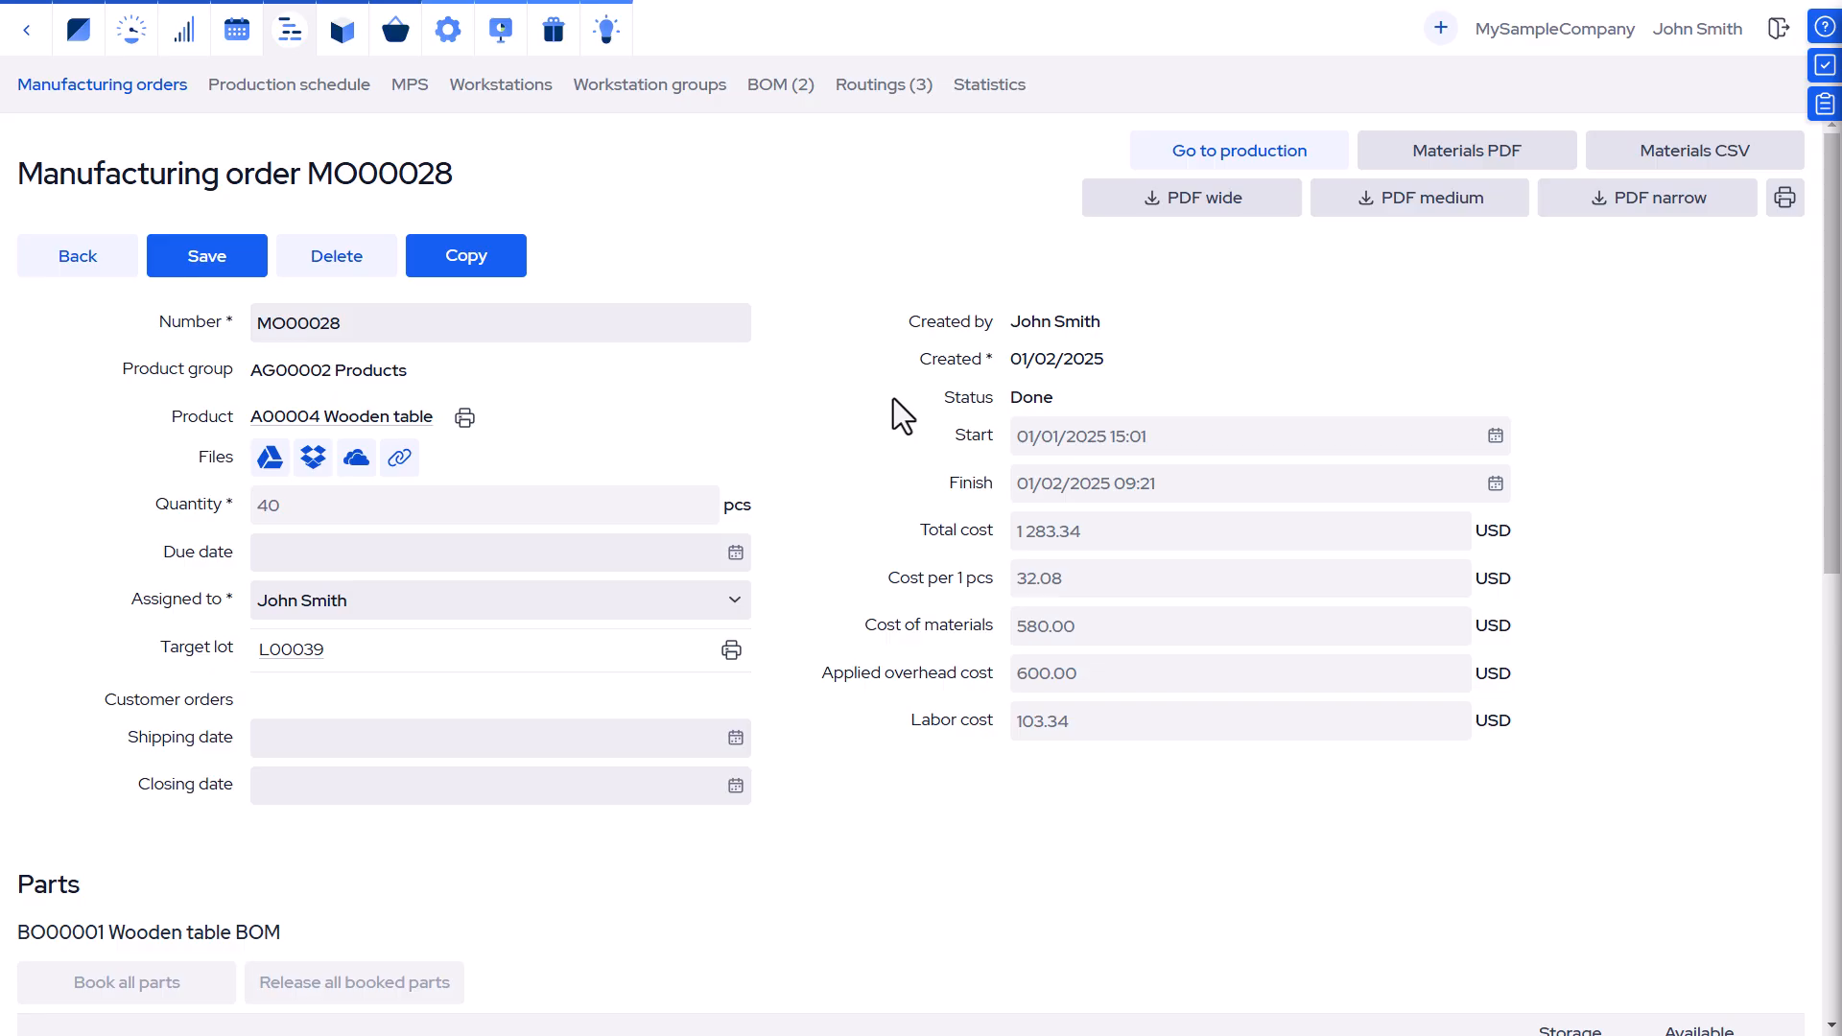
pyautogui.moveTo(1833, 399); pyautogui.dragTo(1839, 863)
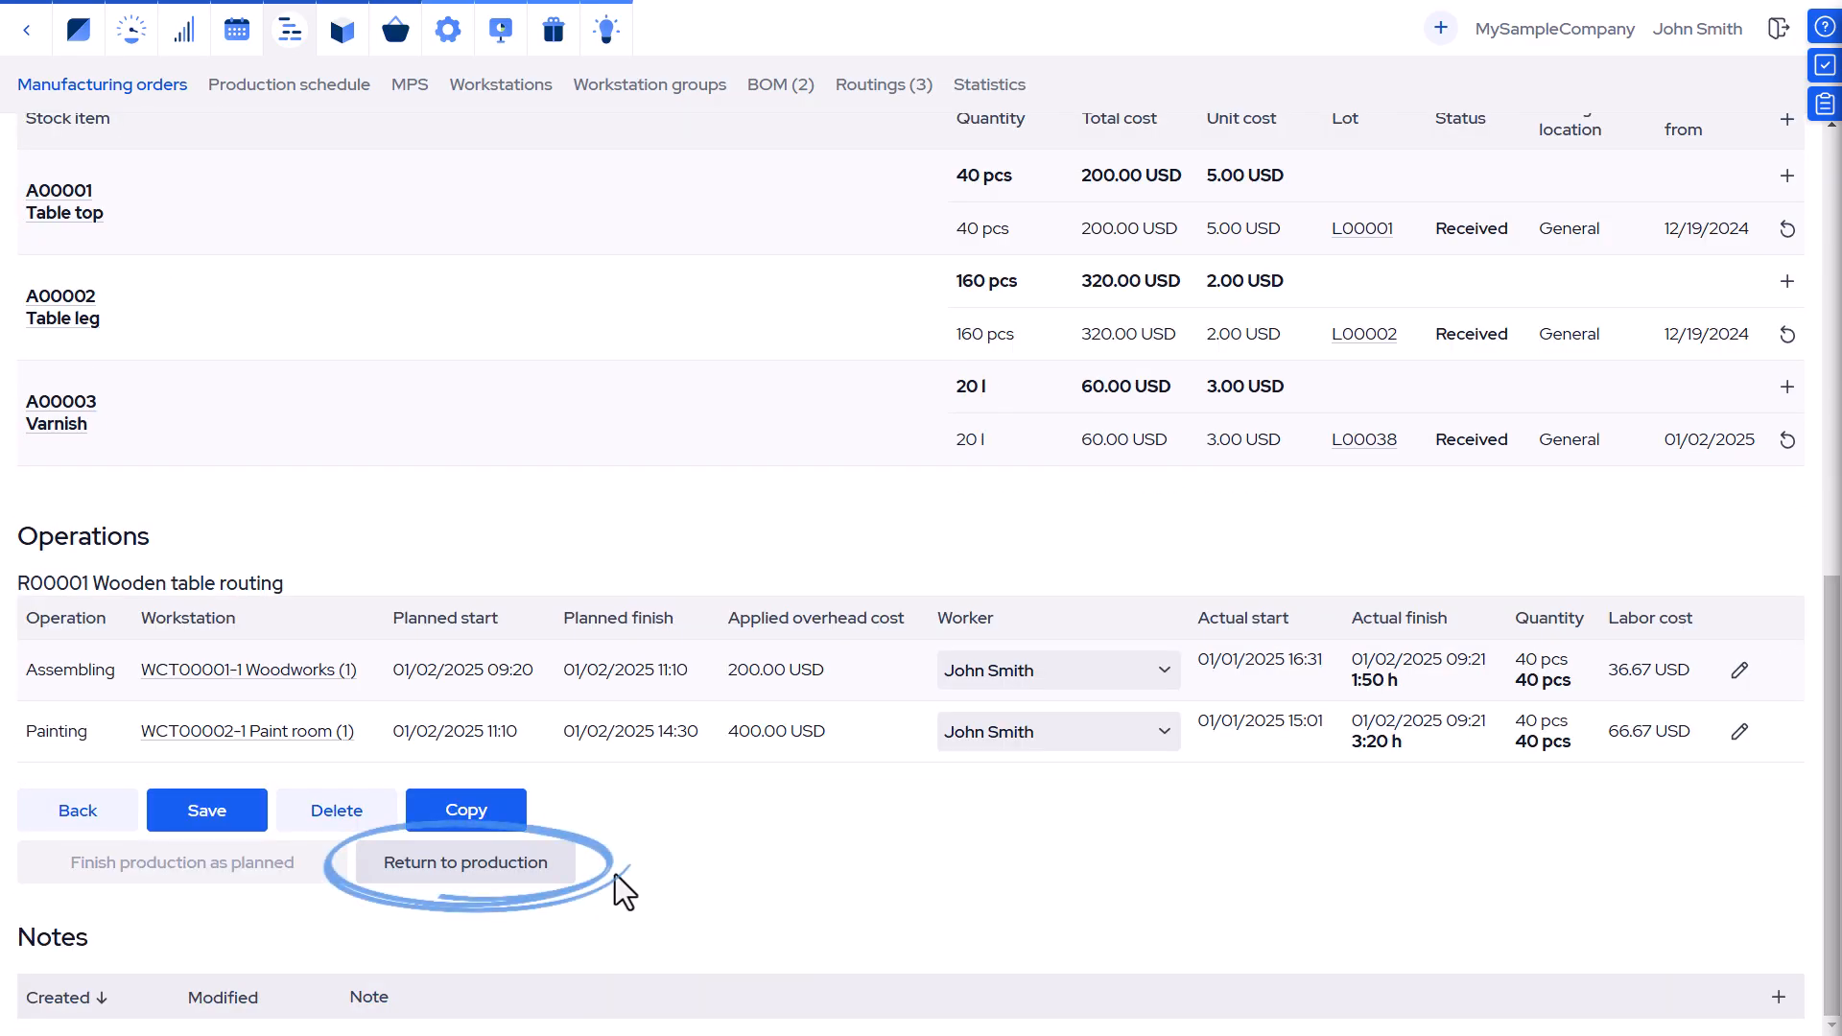
pyautogui.click(527, 870)
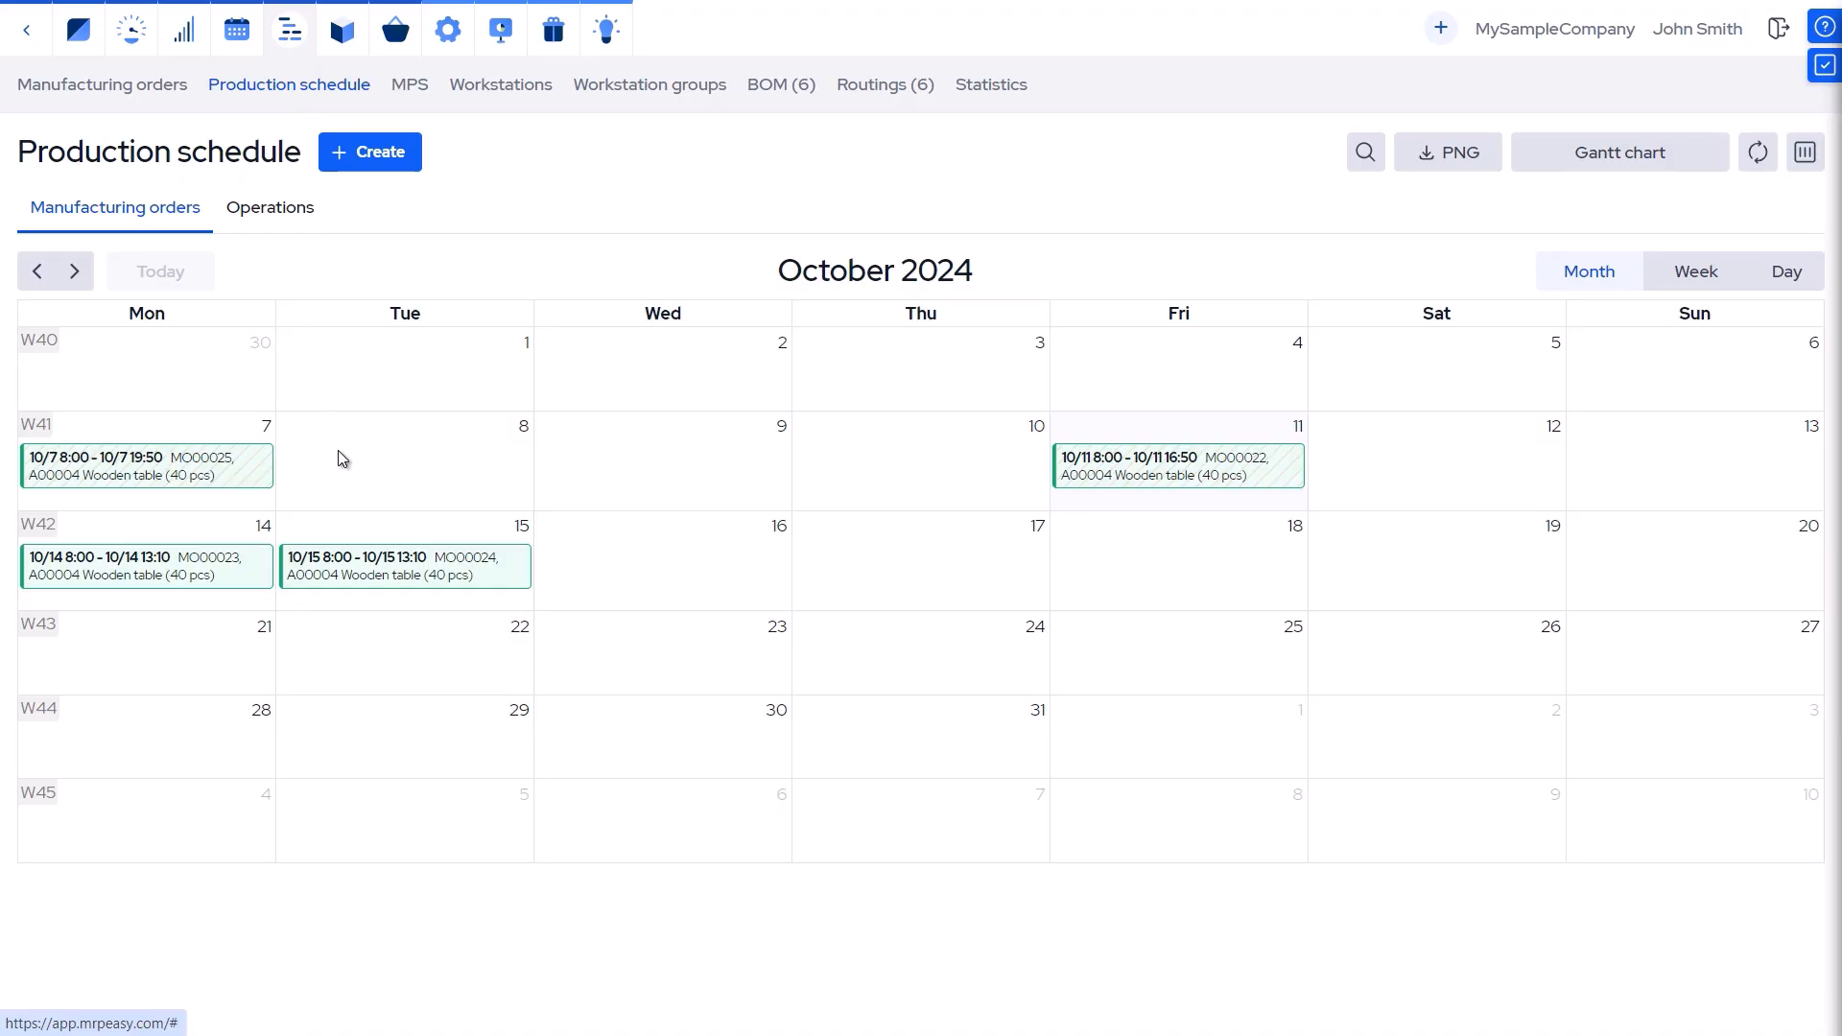
# Reschedule manufacturing order MO00024 to October 16 in the monthly production schedule.
pyautogui.moveTo(391, 588); pyautogui.dragTo(640, 588)
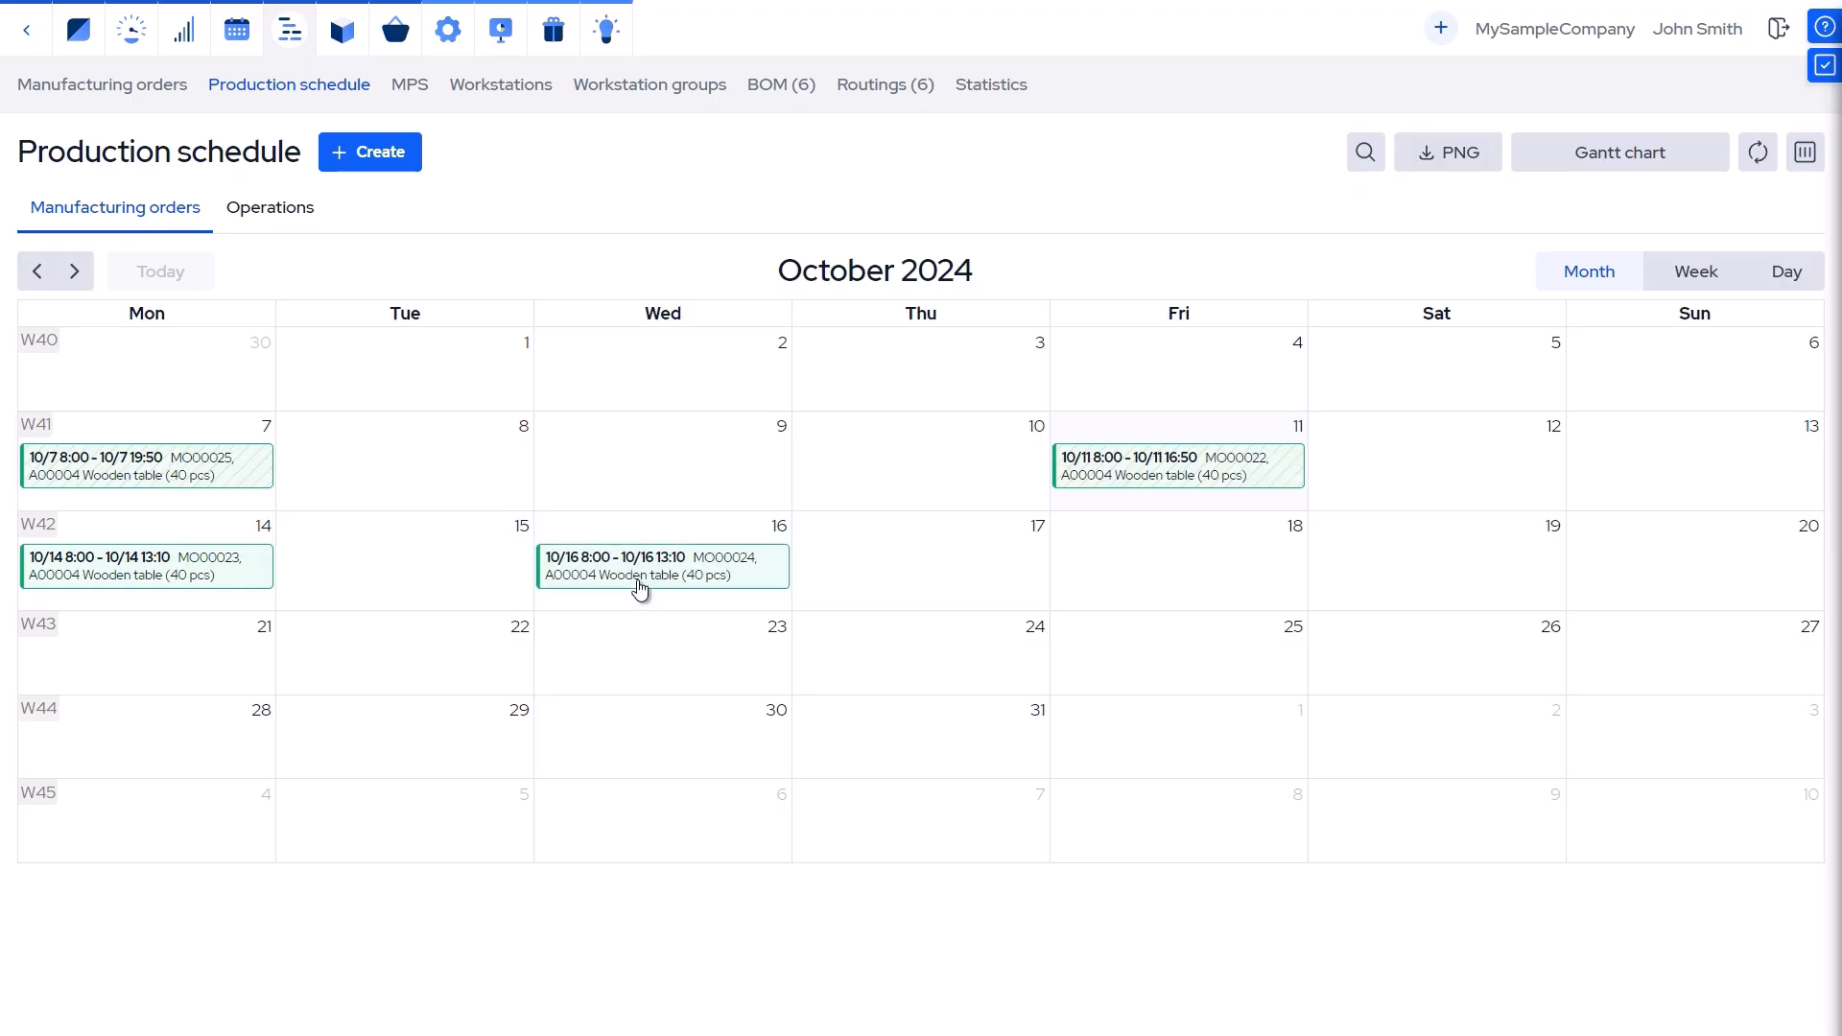
# In the Gantt chart, unschedule manufacturing order MO00022, and reschedule it from 10/10/2024 21:25 into the first available time slot.
pyautogui.click(1535, 155)
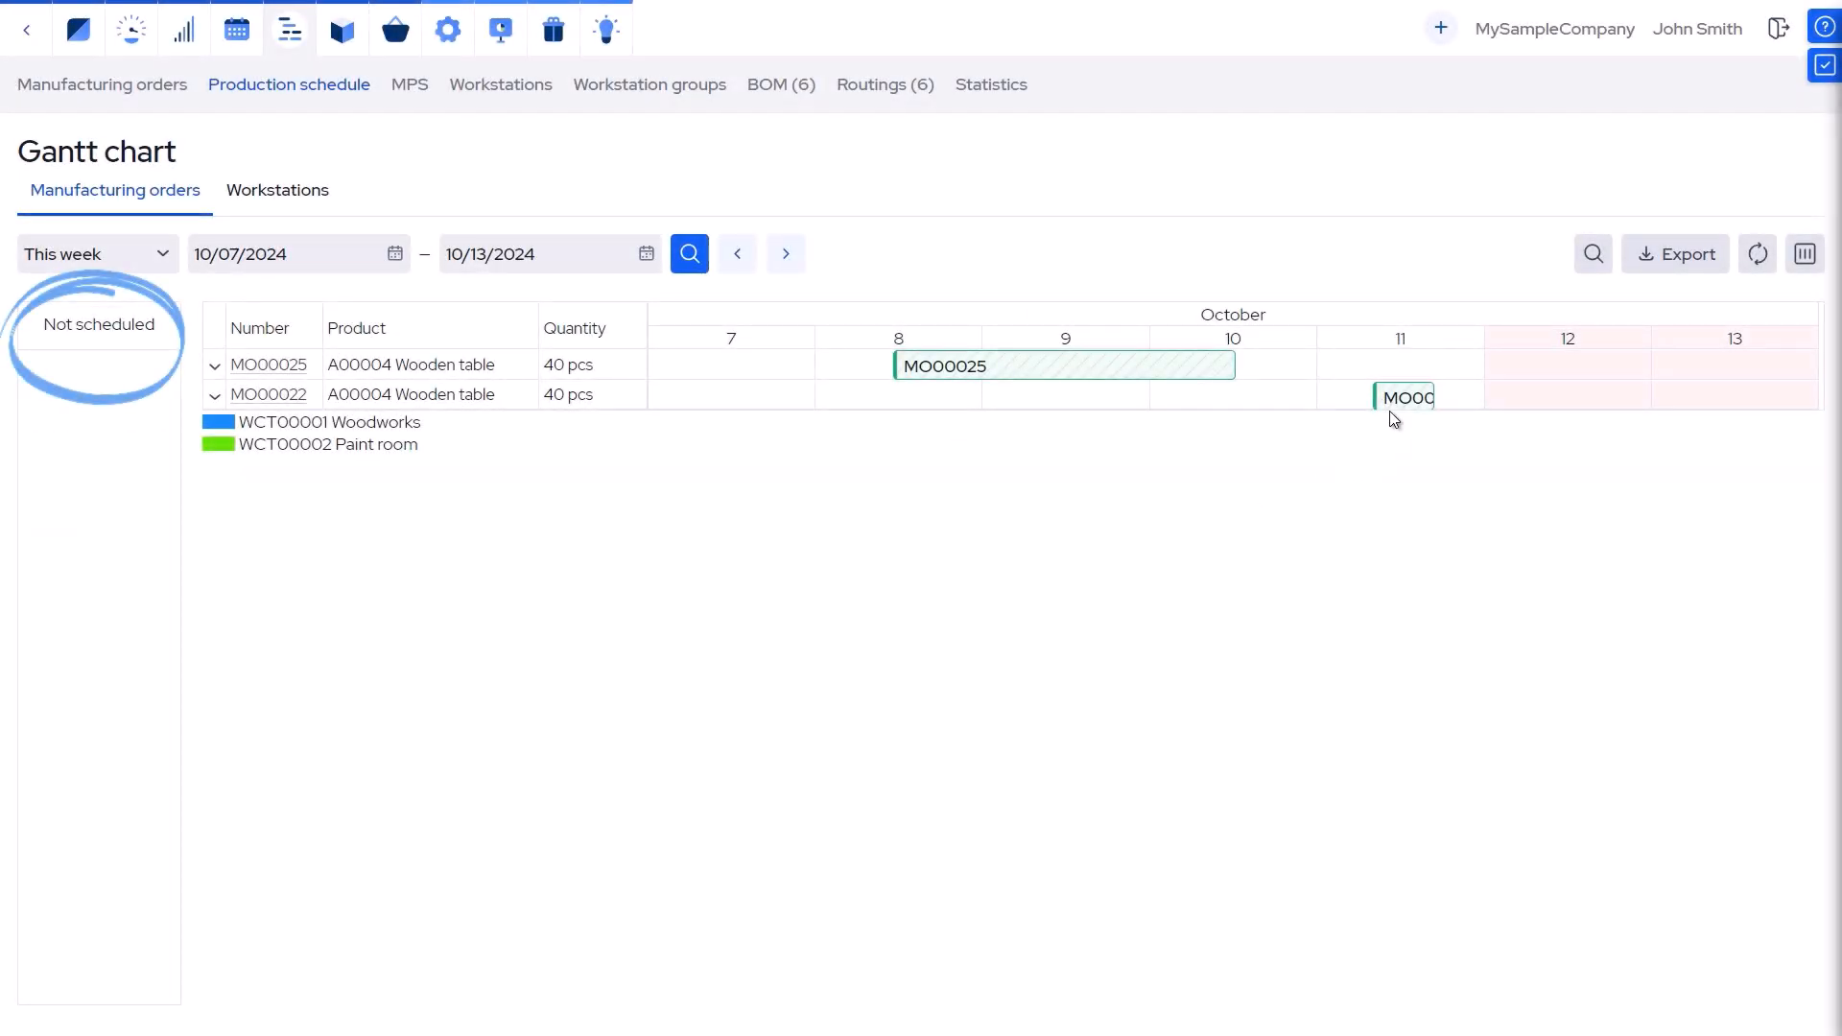
pyautogui.moveTo(1402, 403)
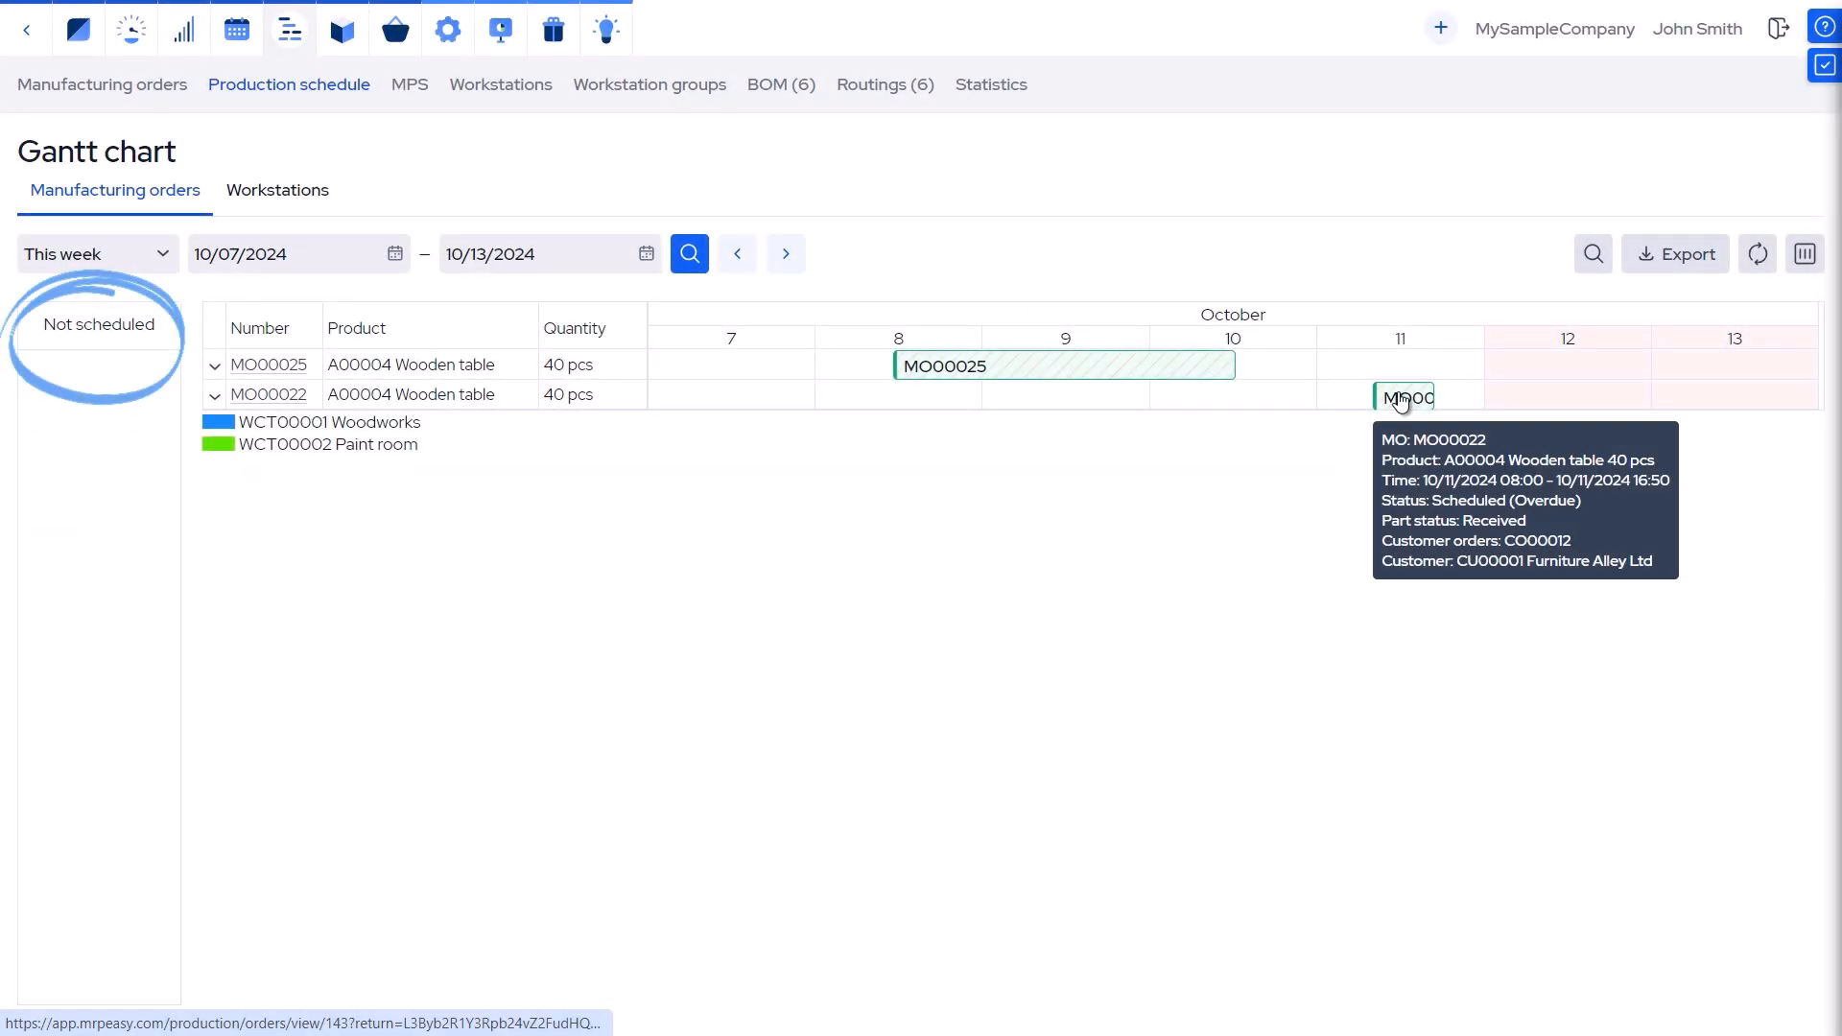
pyautogui.moveTo(1402, 403); pyautogui.dragTo(109, 426)
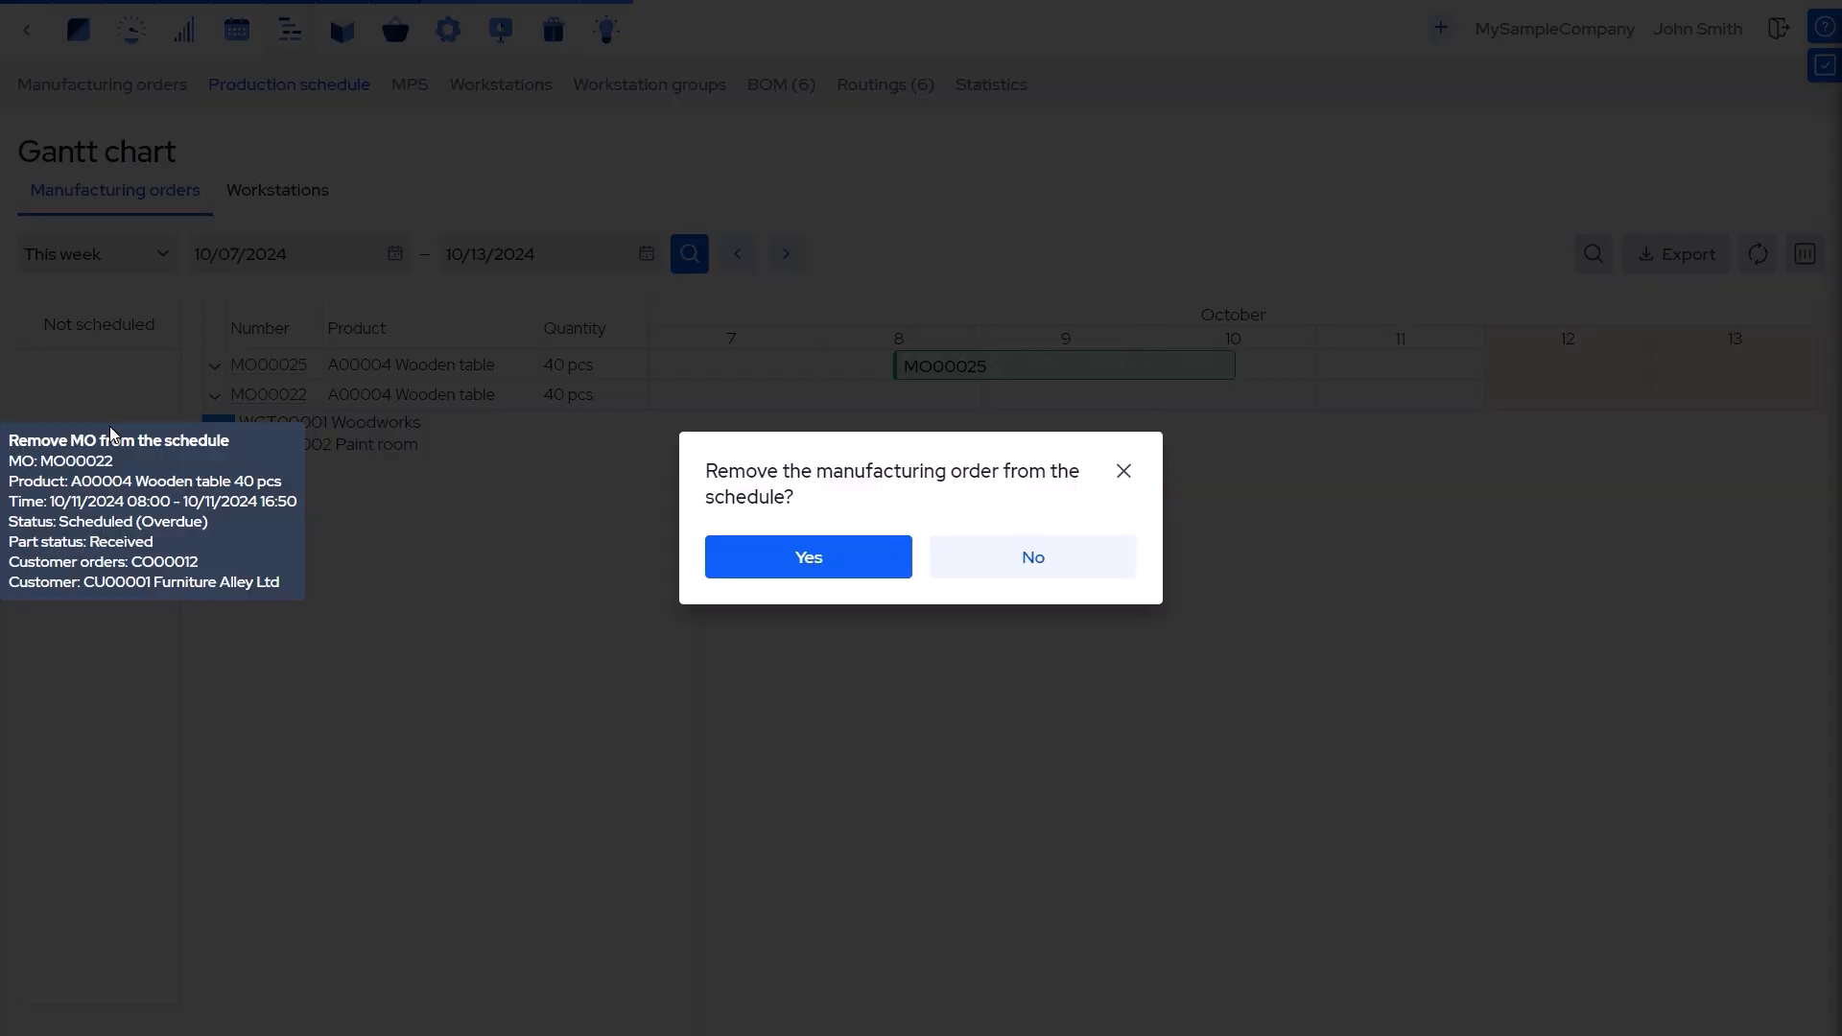
pyautogui.click(831, 568)
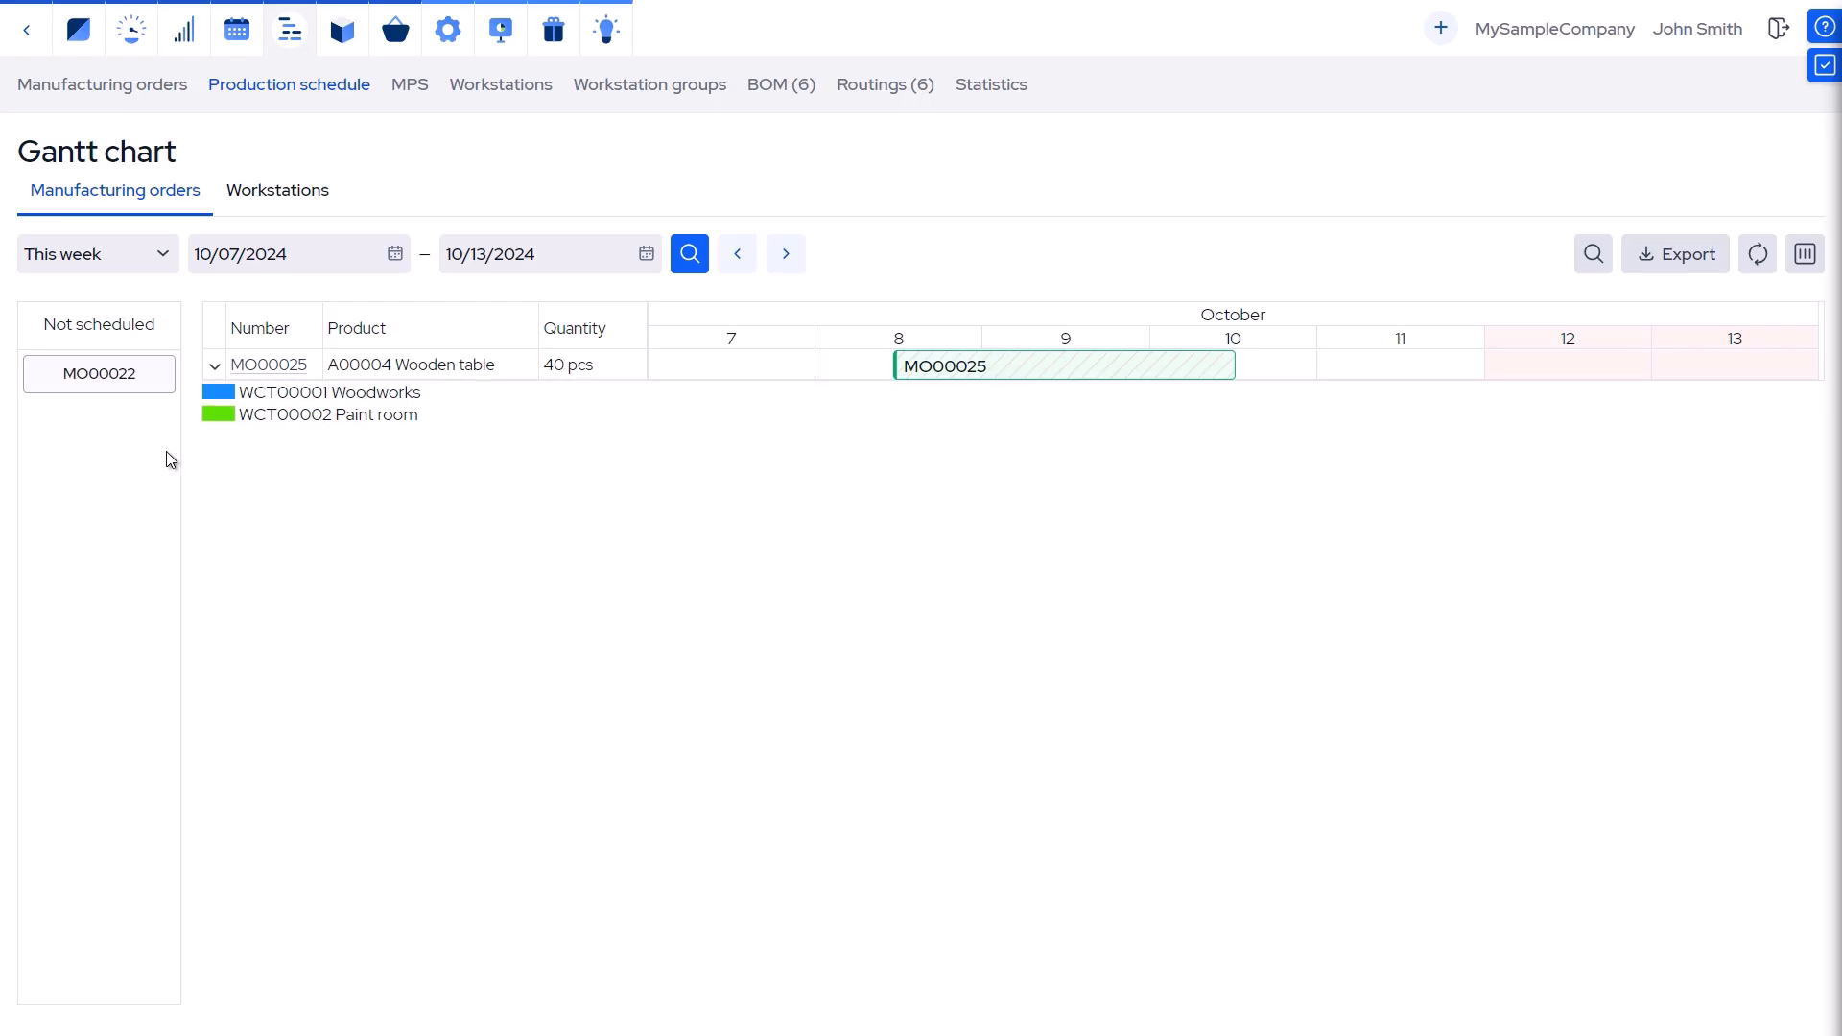
pyautogui.moveTo(108, 387); pyautogui.dragTo(1355, 393)
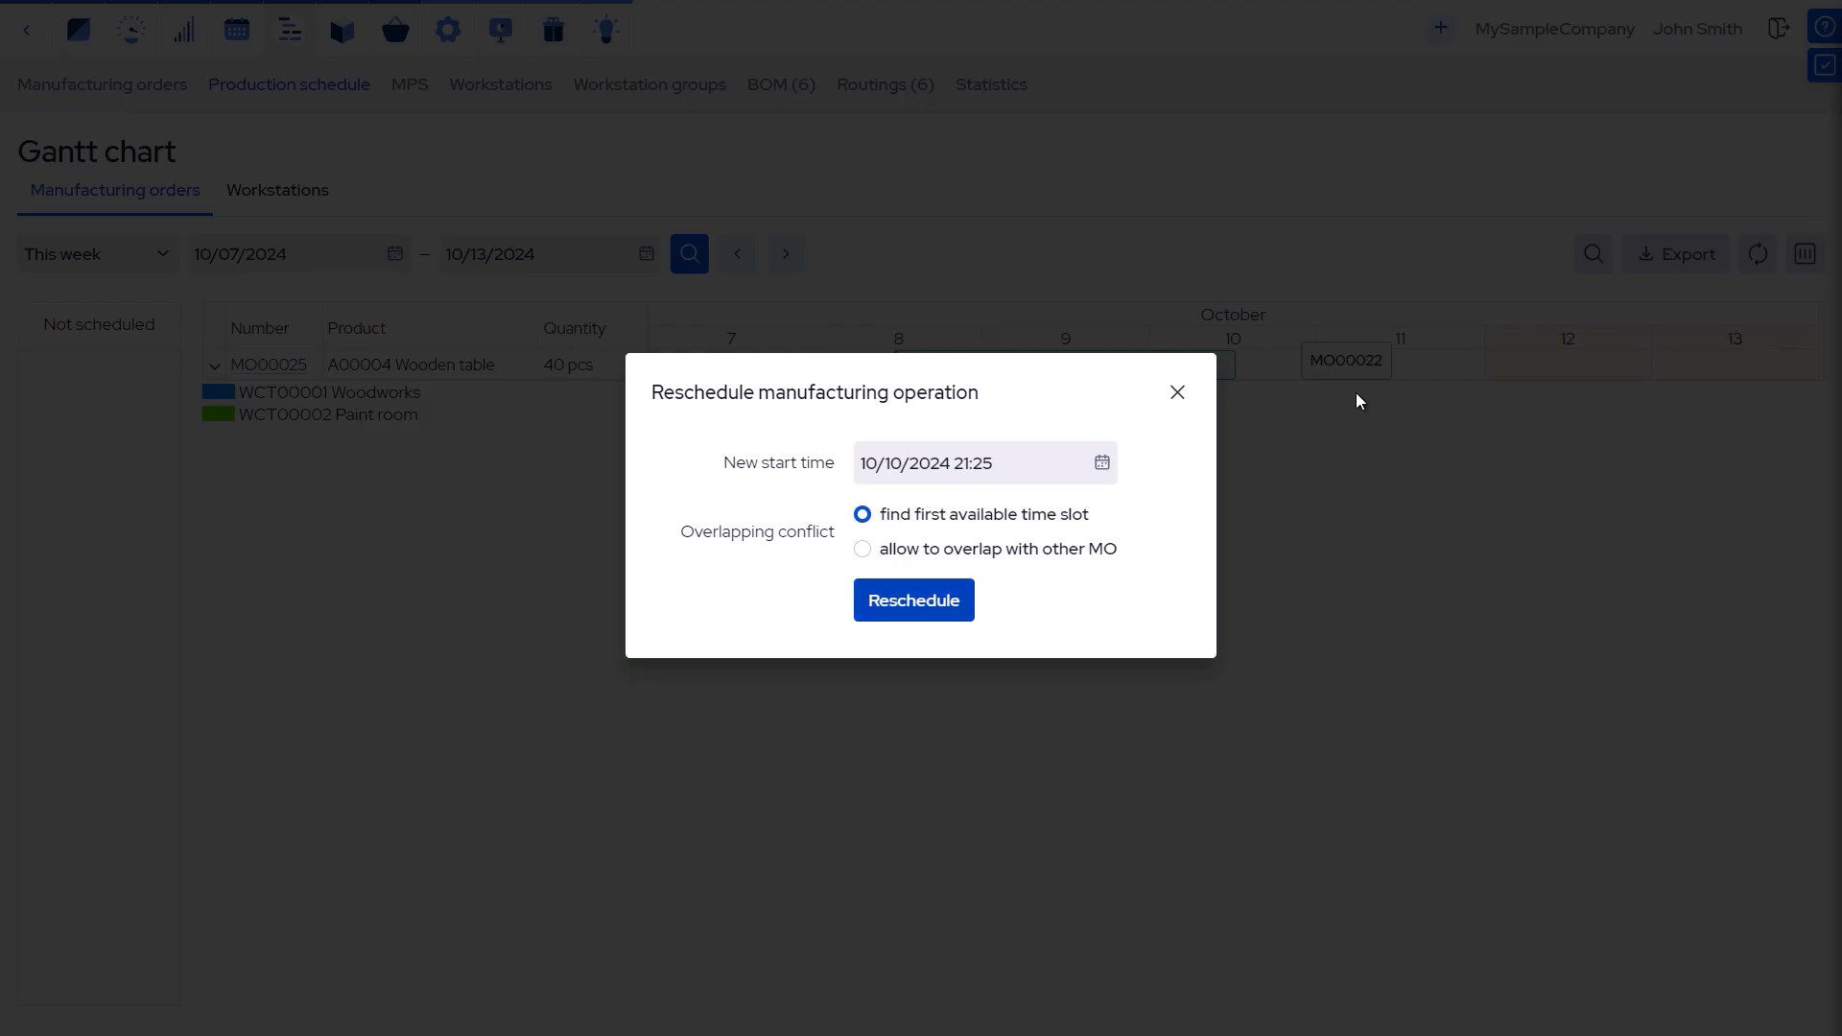
pyautogui.click(926, 608)
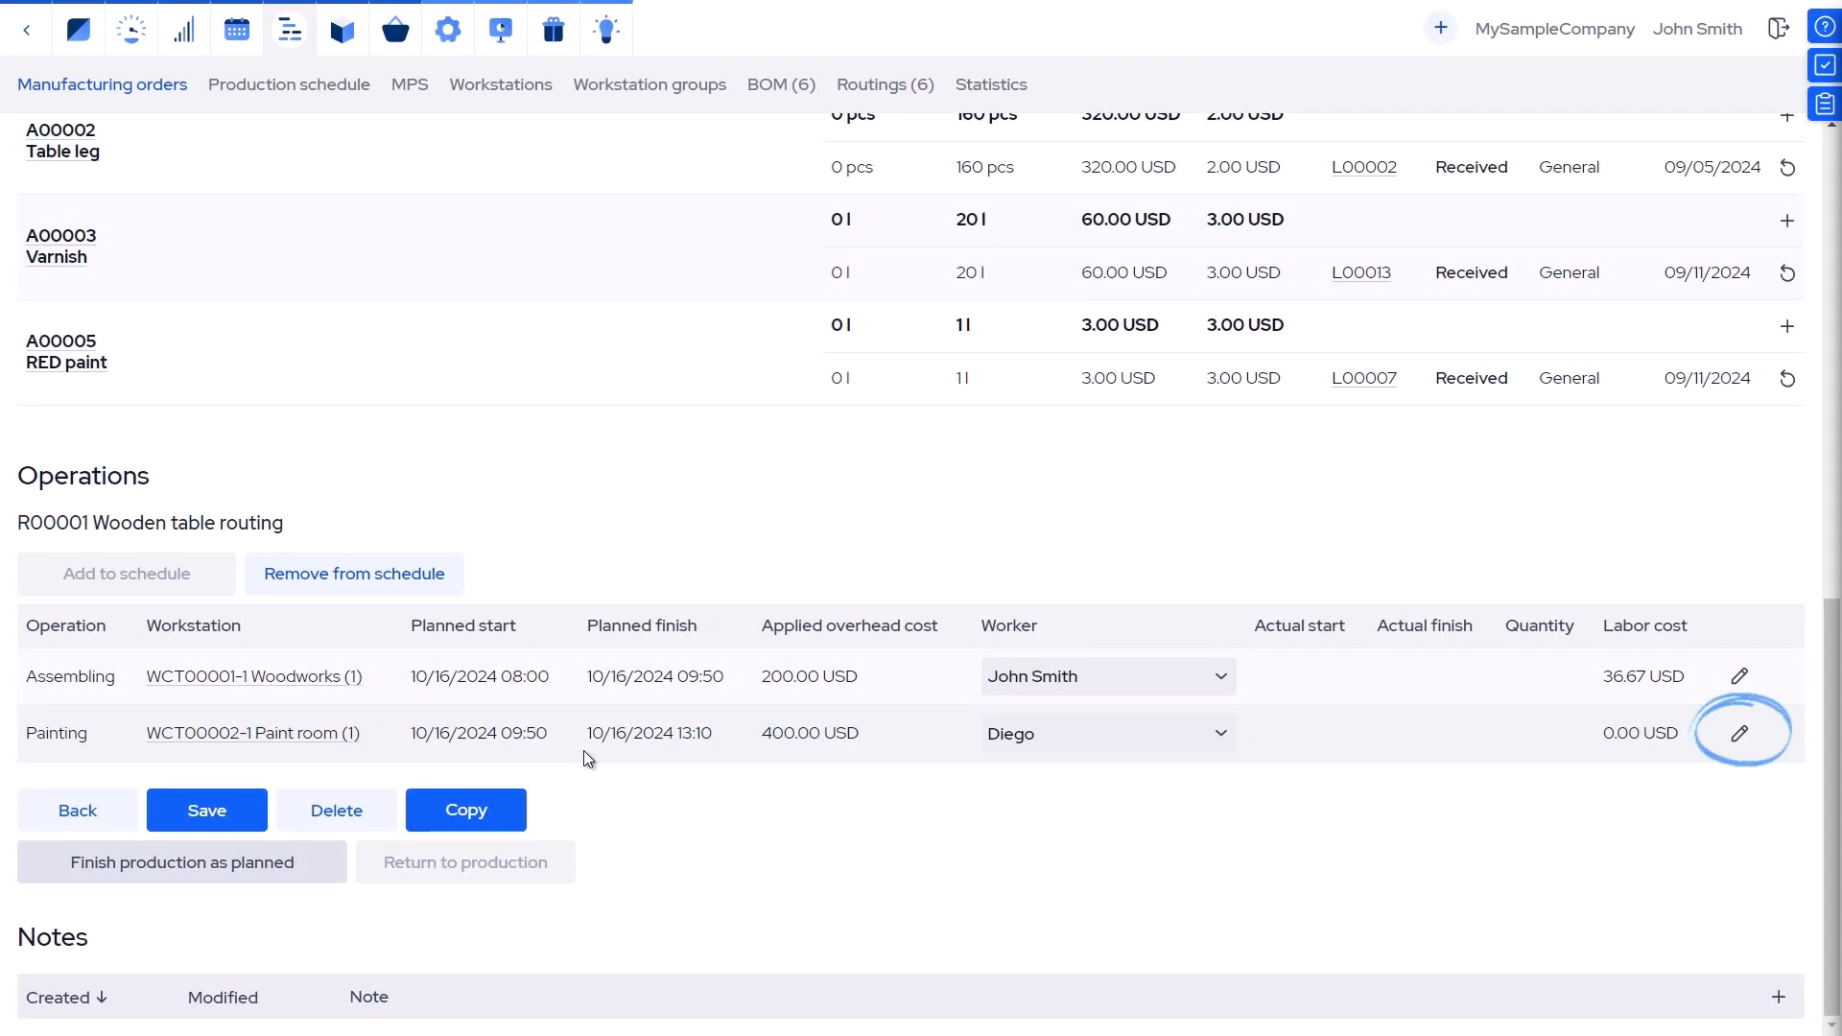
# Set the Painting operation's planned start to 10/17/2024 09:50 and planned finish to 10/17/2024 13:10, and save the operation.
pyautogui.click(1752, 739)
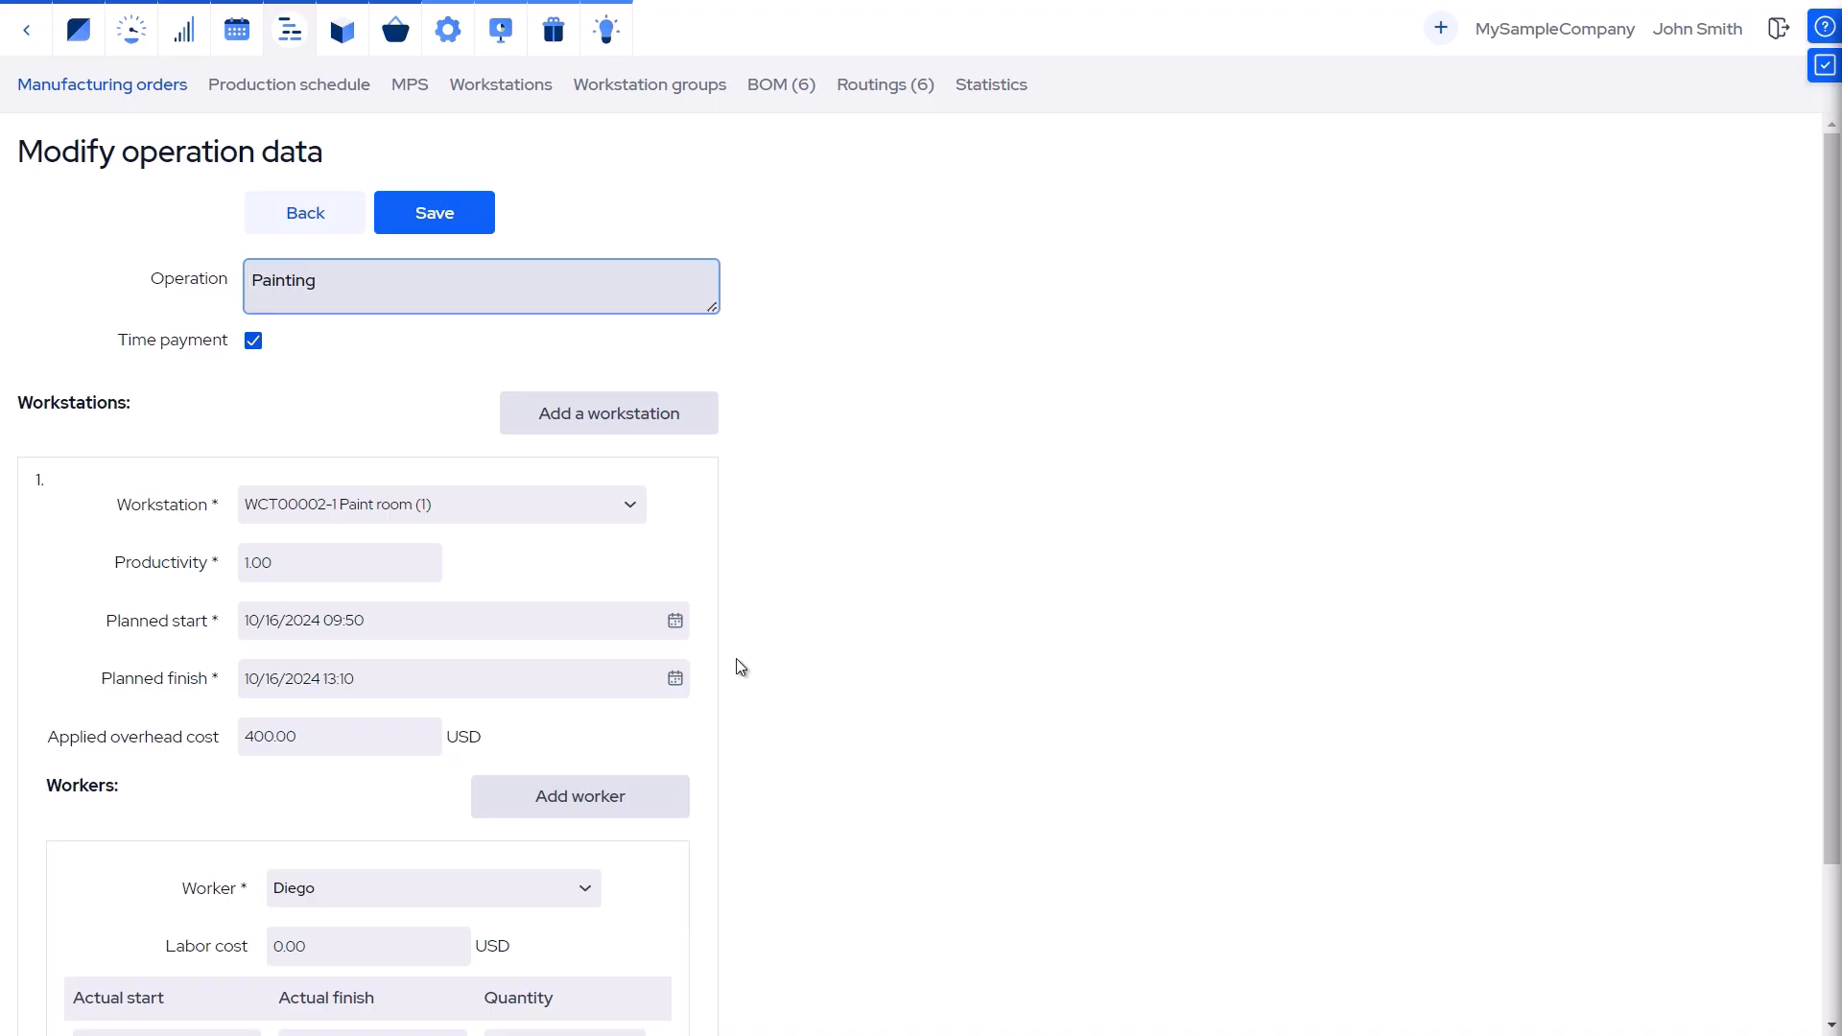
pyautogui.click(675, 621)
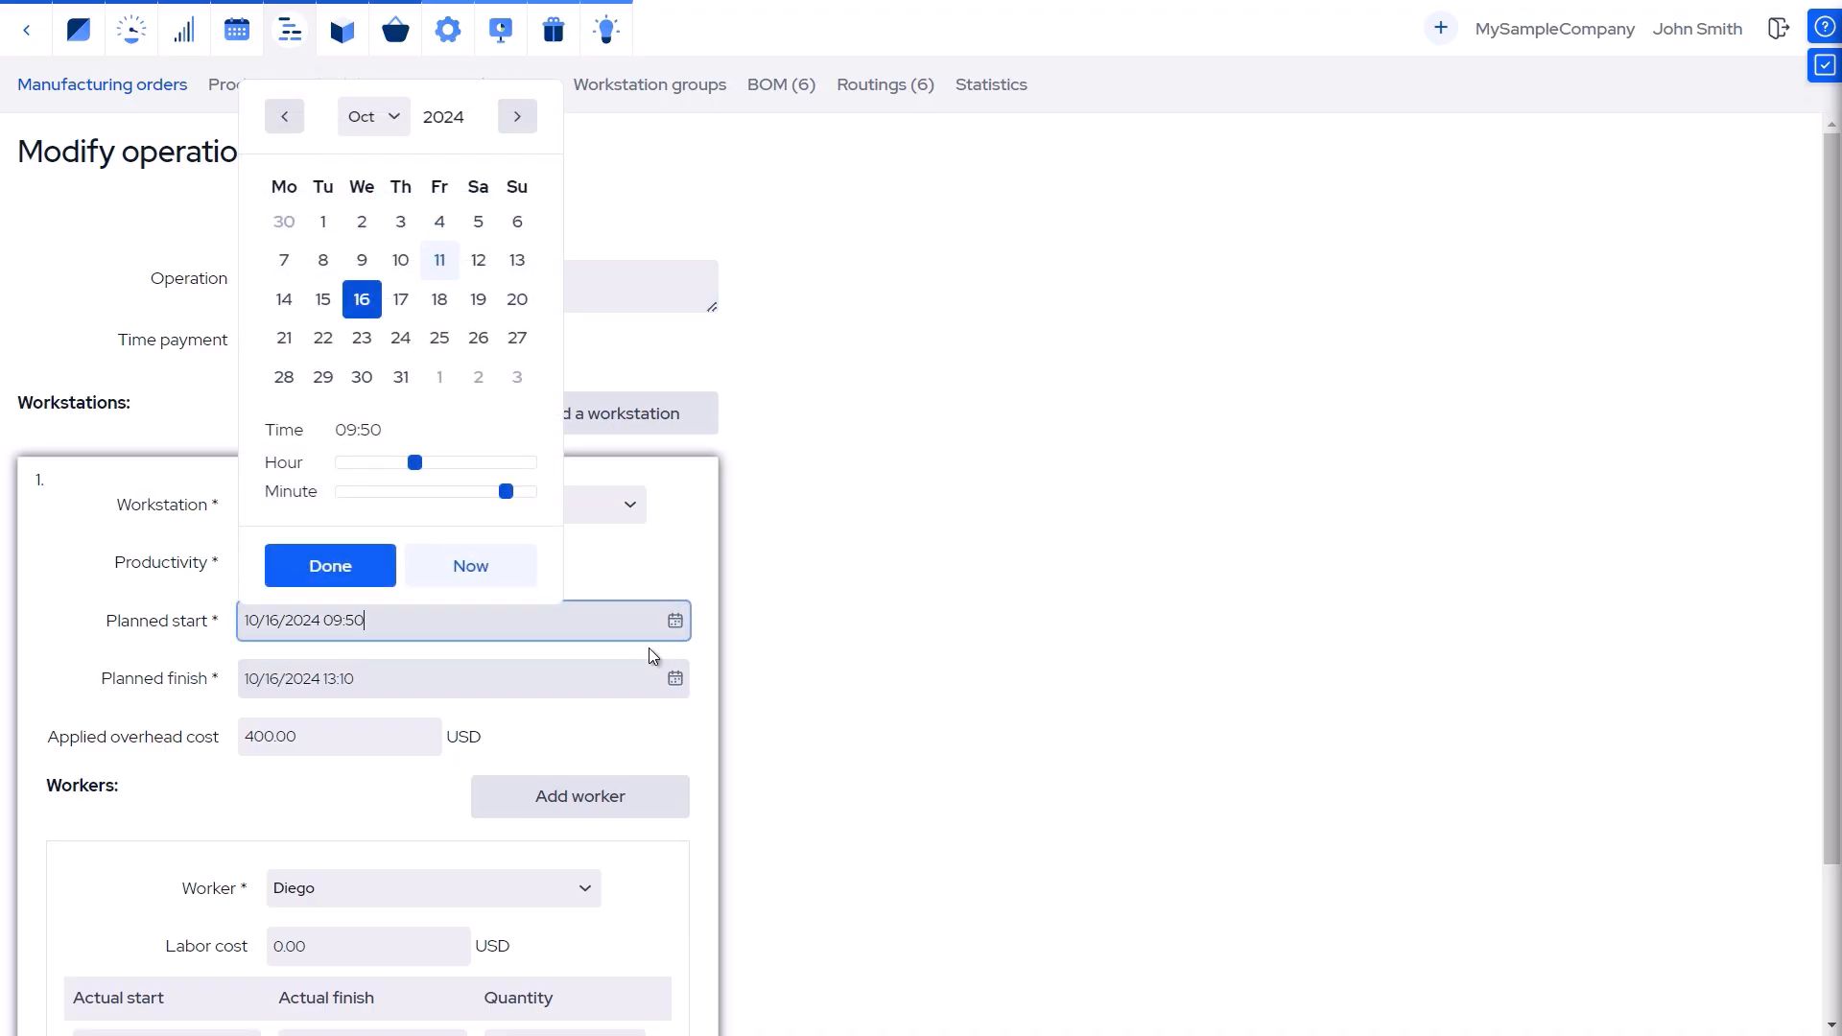
pyautogui.click(403, 299)
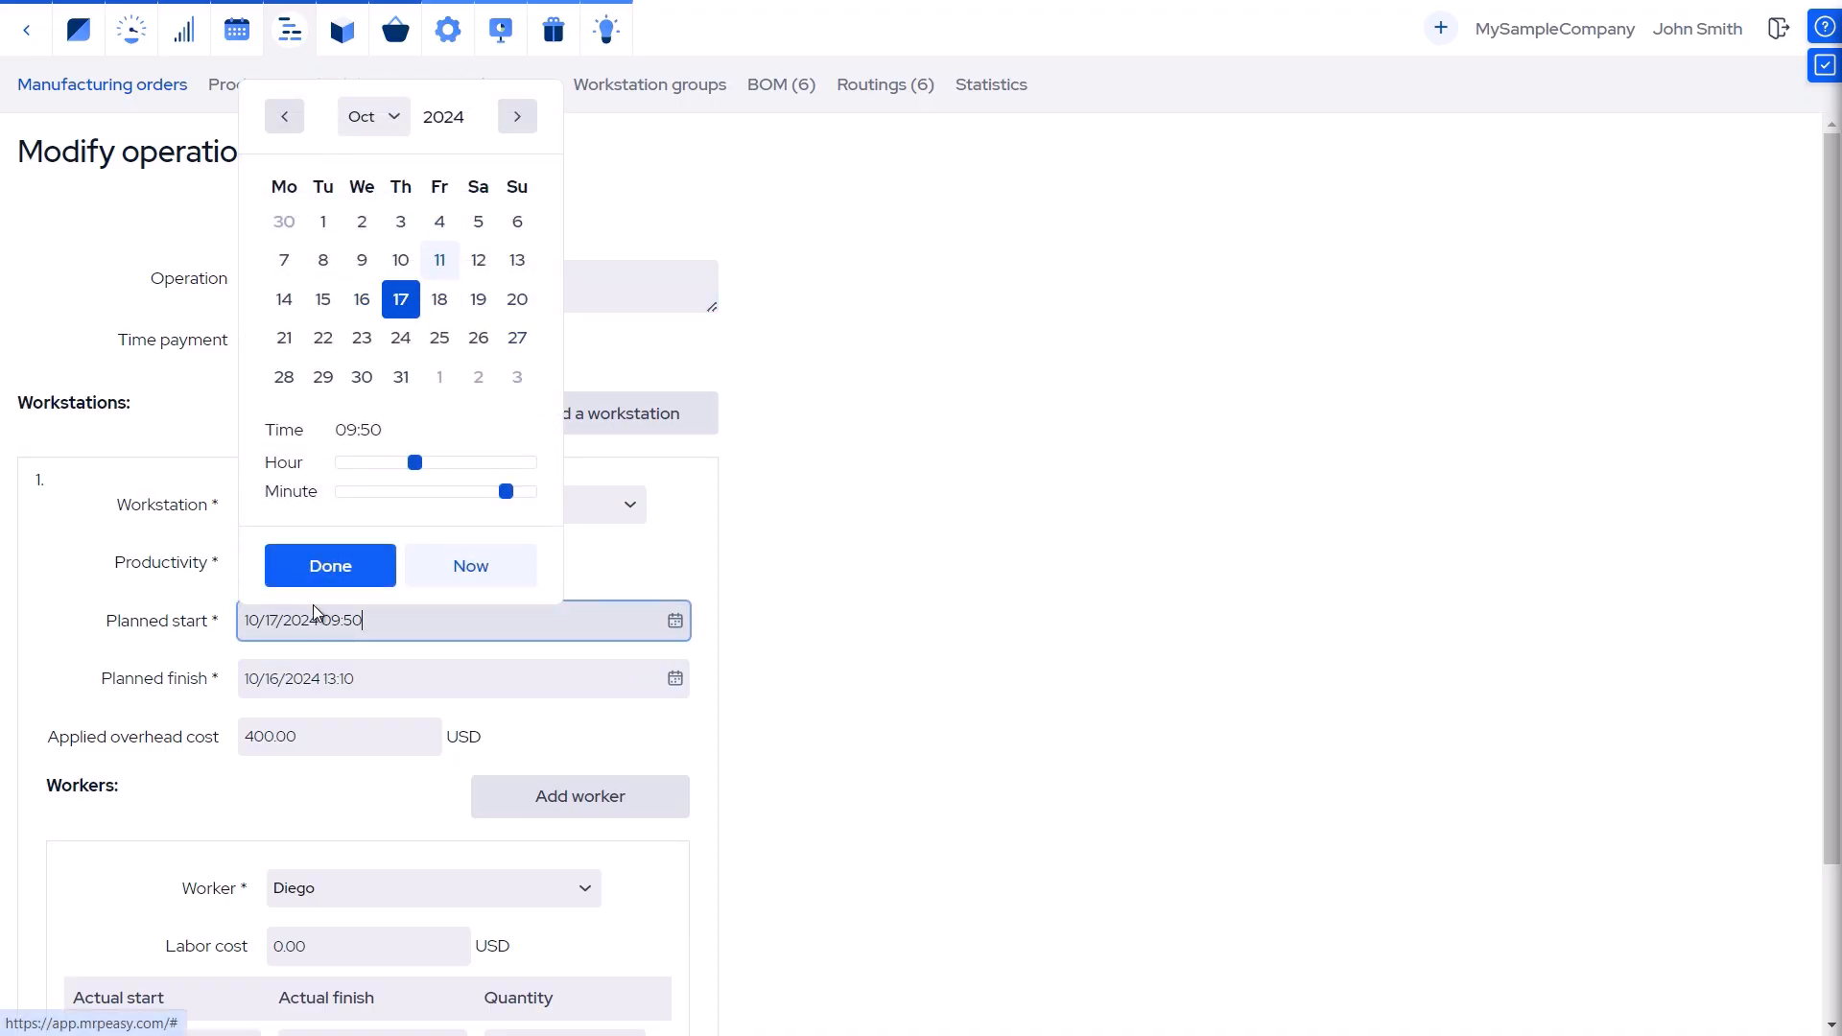
pyautogui.click(317, 575)
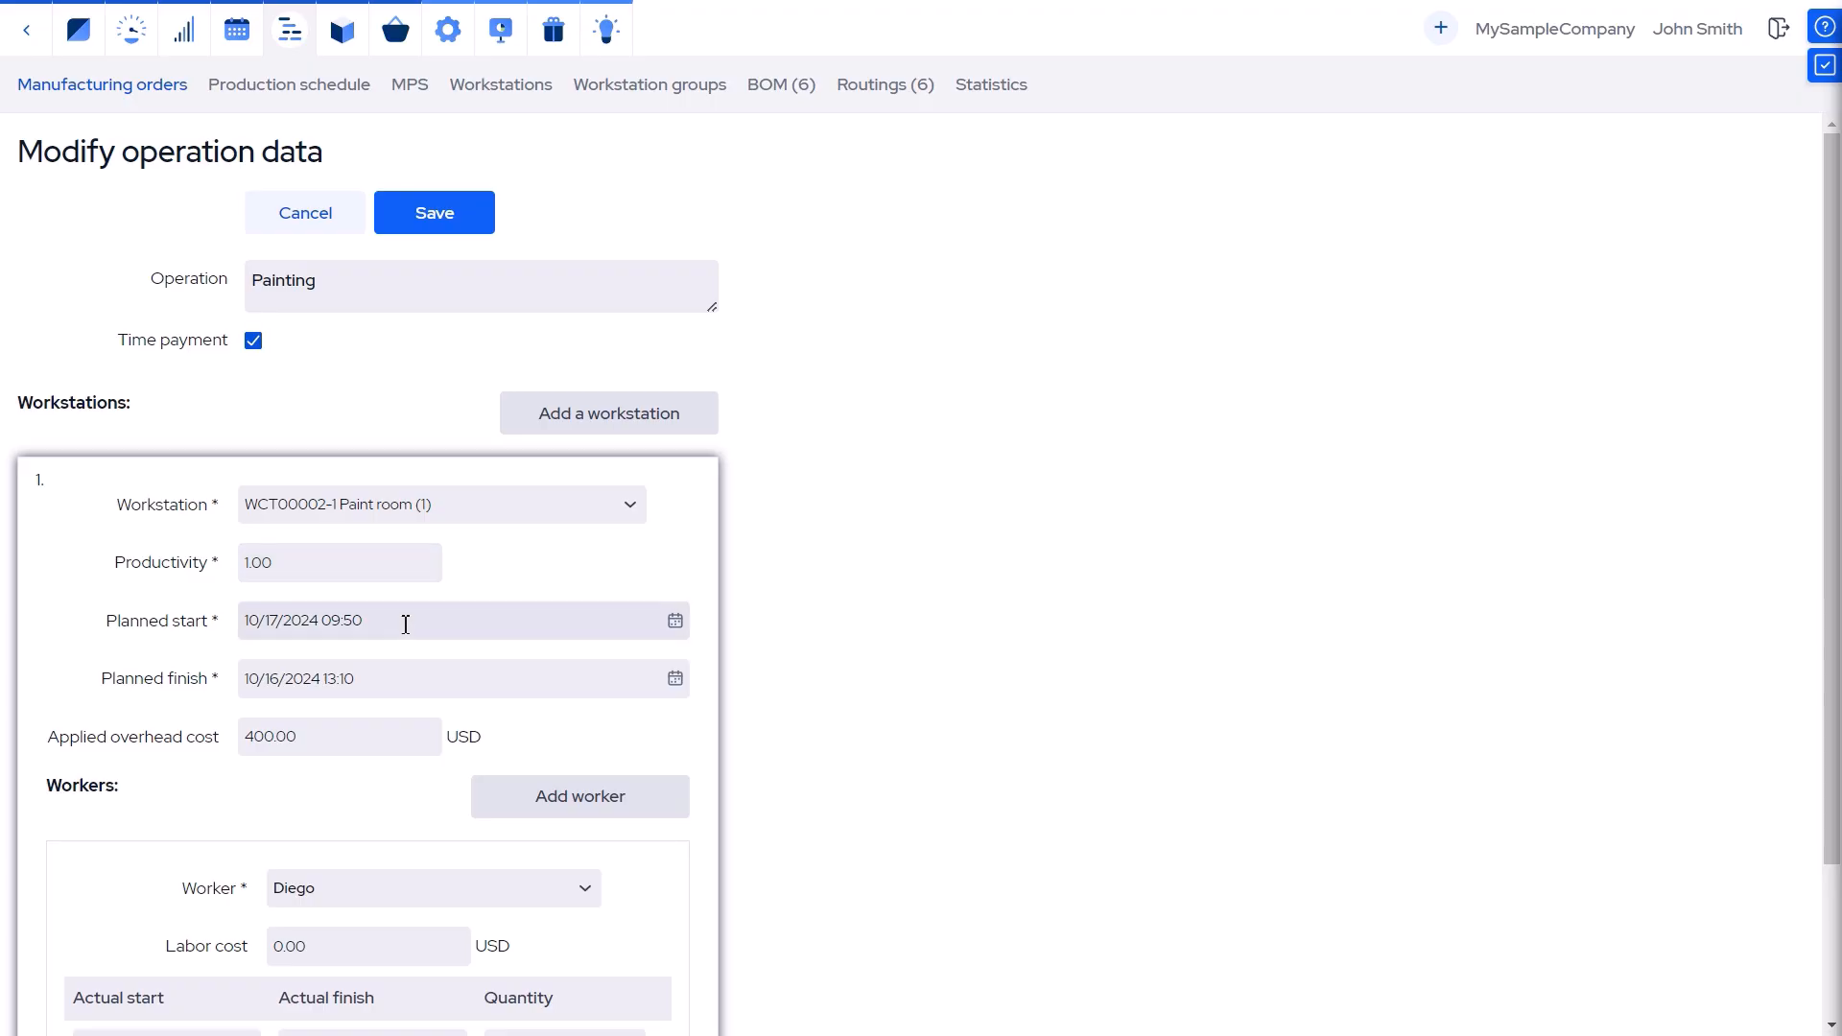
pyautogui.click(539, 683)
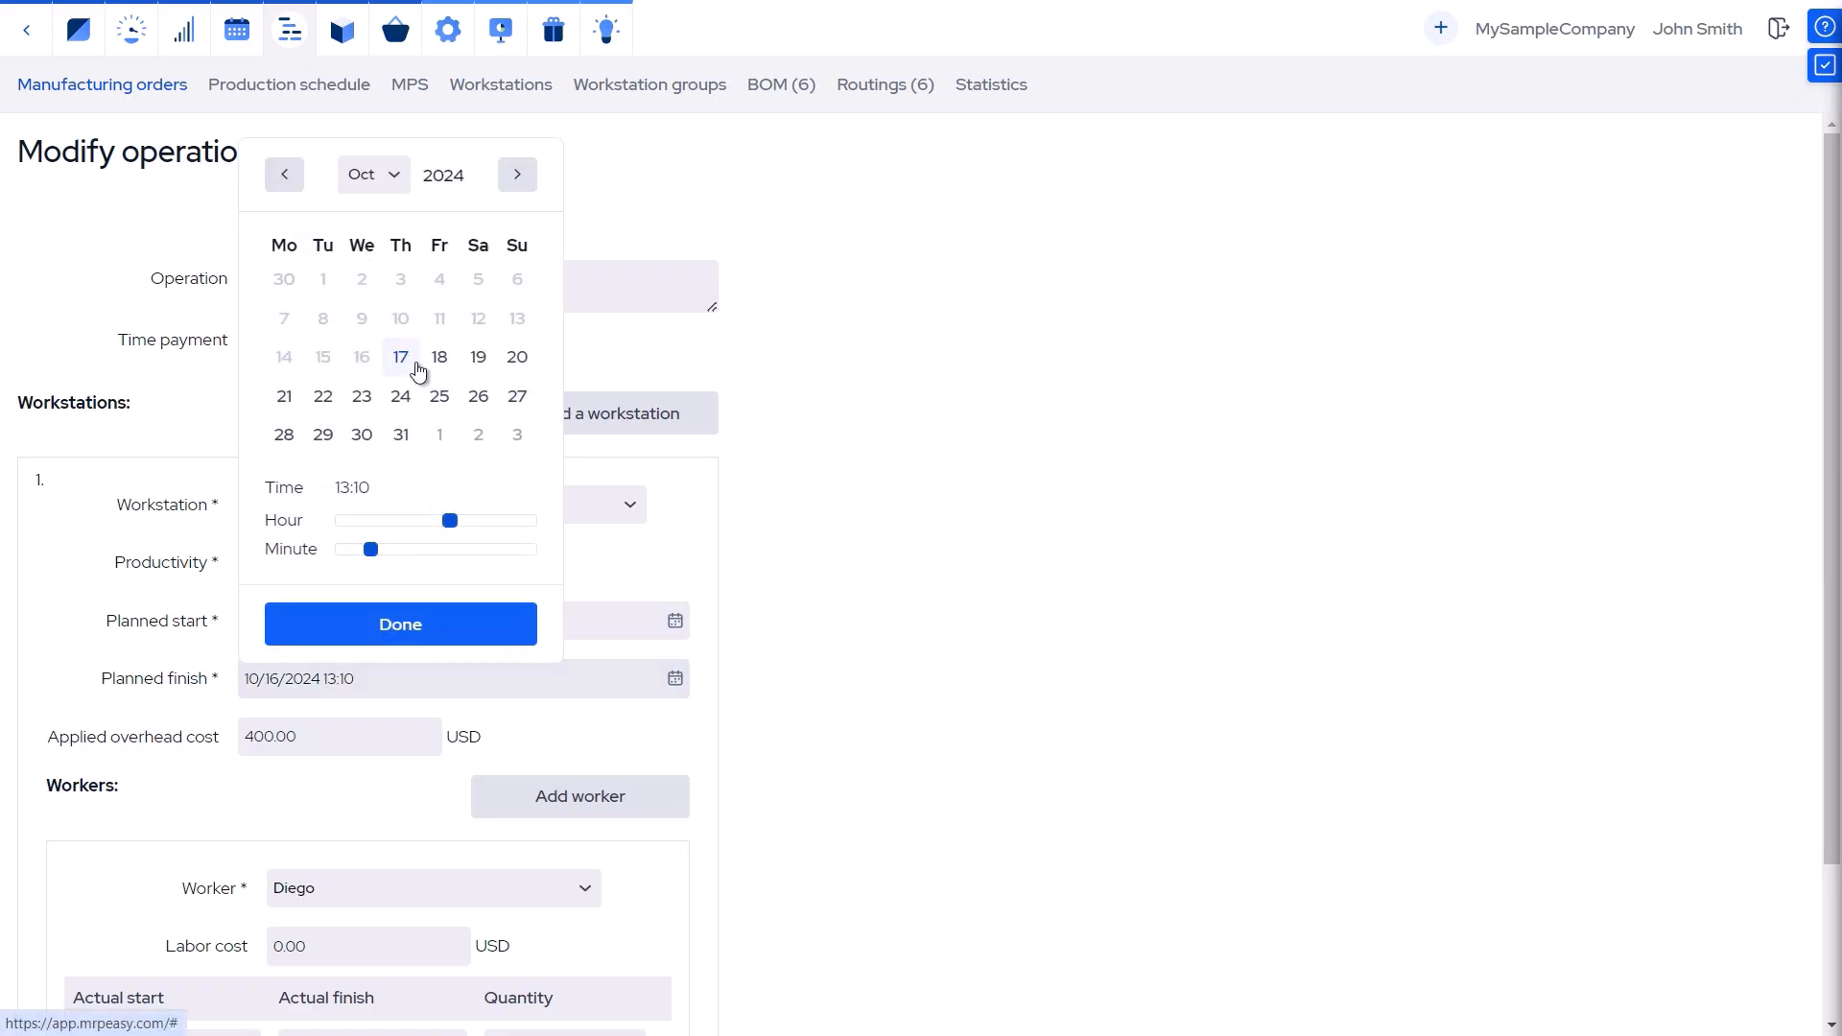
pyautogui.click(414, 364)
pyautogui.click(420, 629)
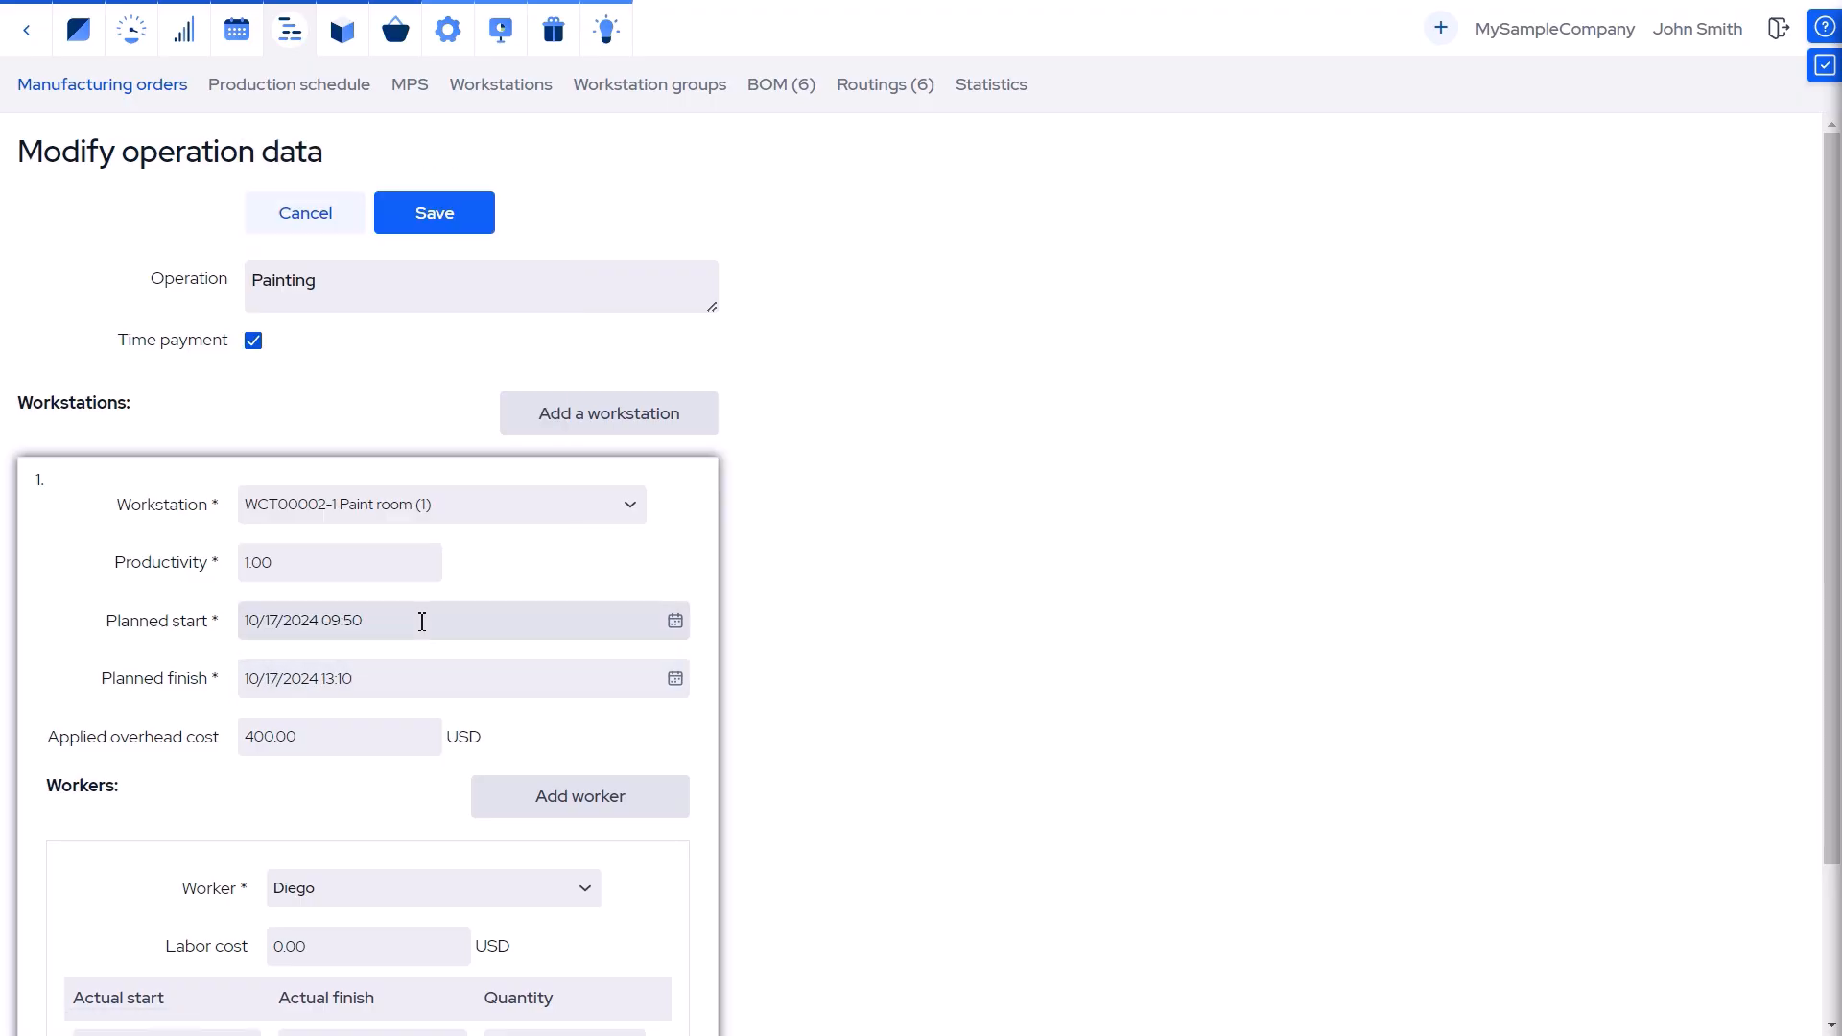
pyautogui.click(435, 213)
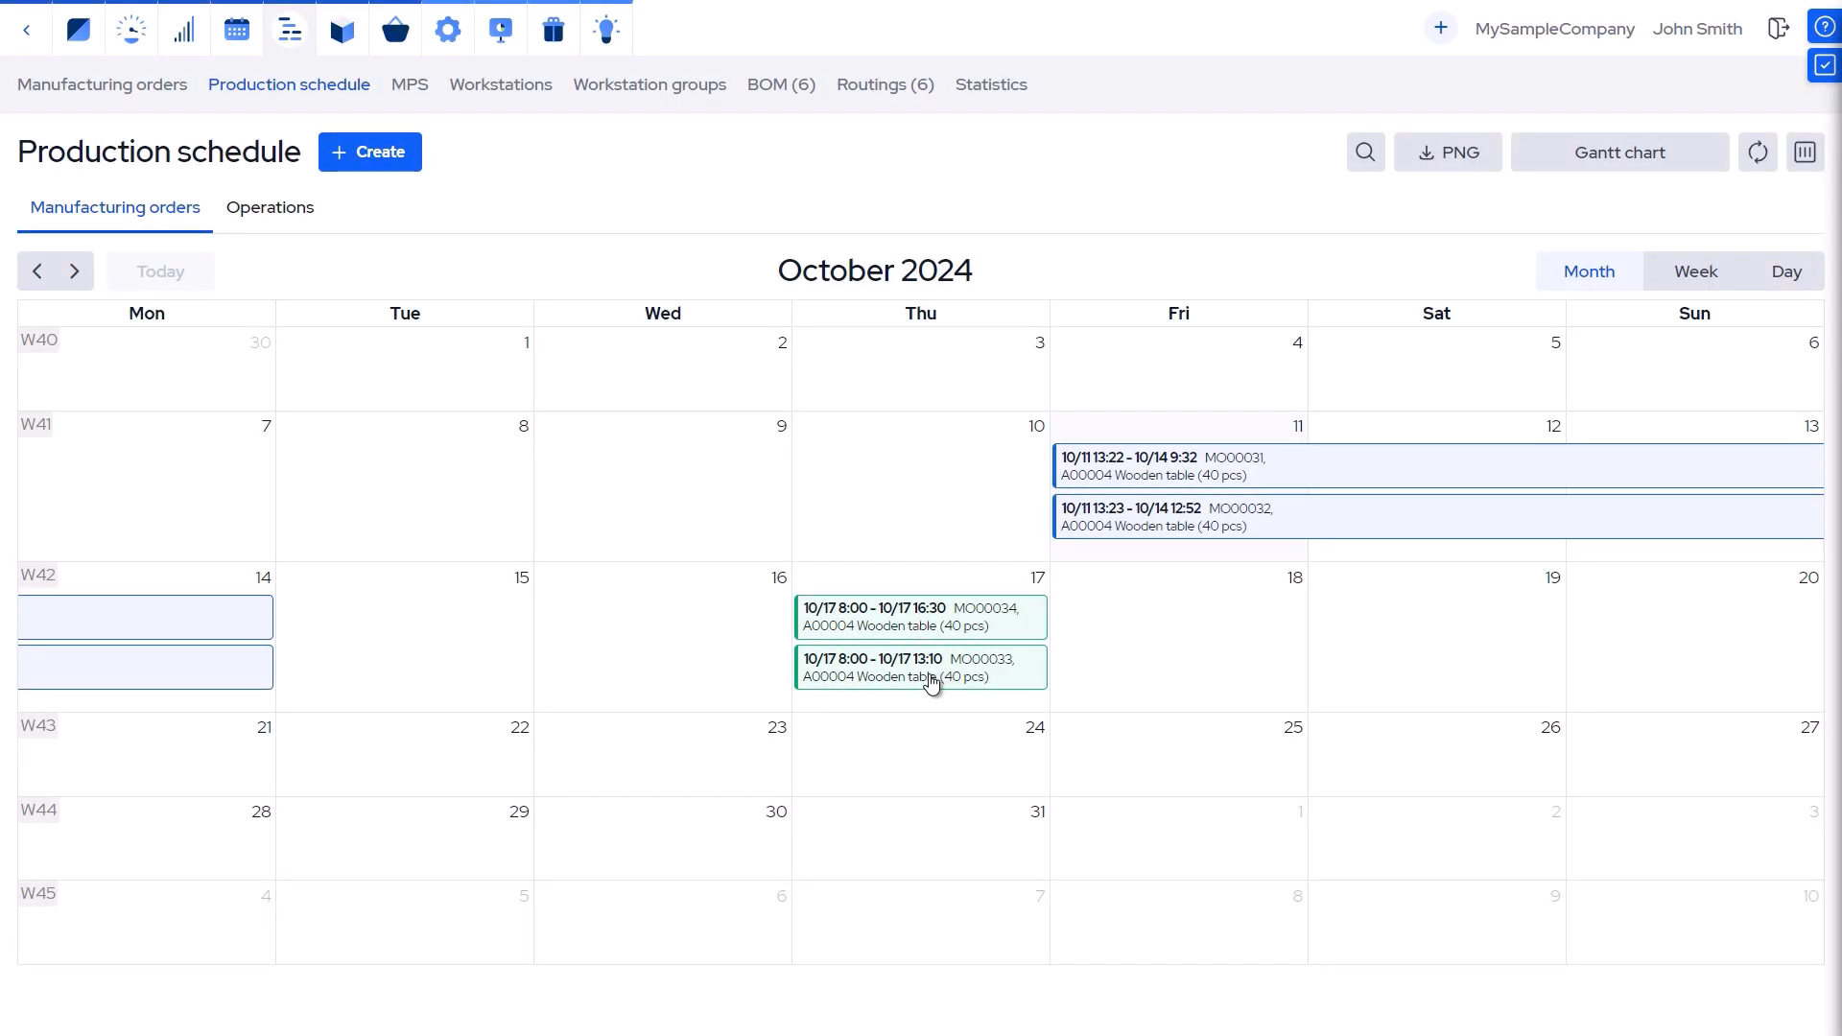
# Reschedule manufacturing order MO00033 to October 15 in the monthly production schedule and run the rebooking.
pyautogui.moveTo(934, 685); pyautogui.dragTo(443, 683)
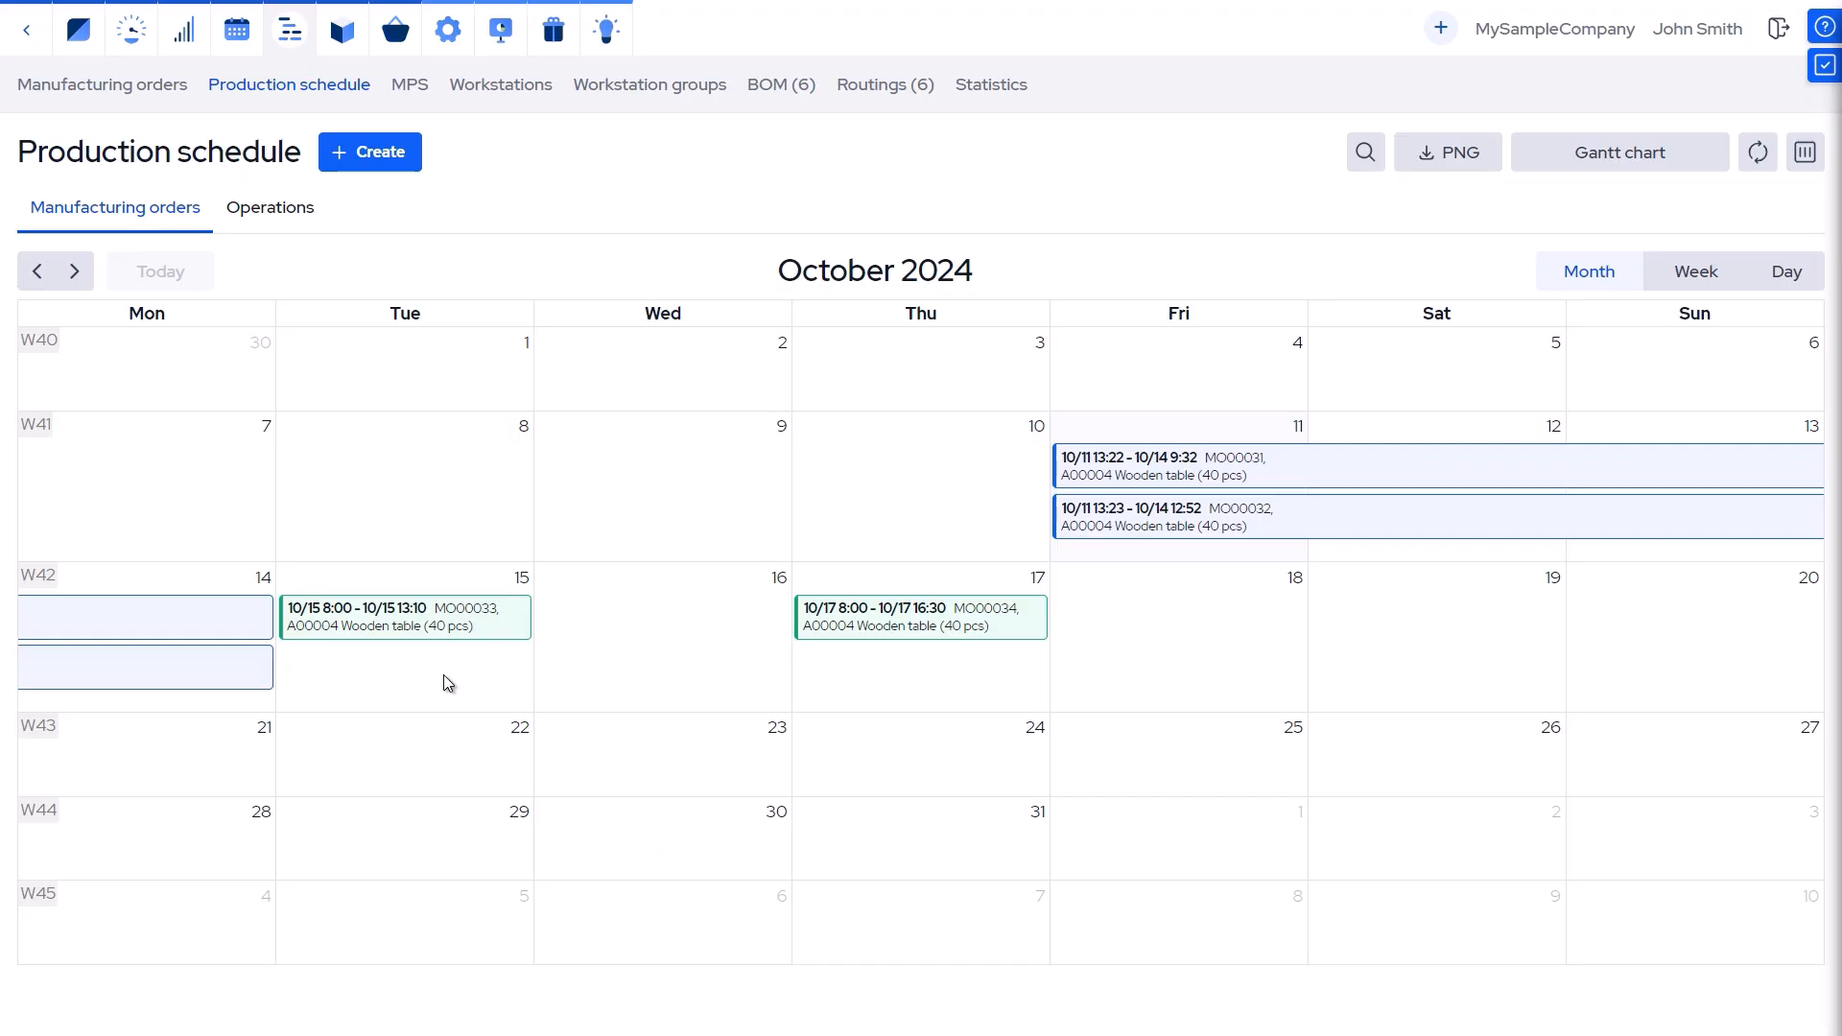
pyautogui.click(1758, 158)
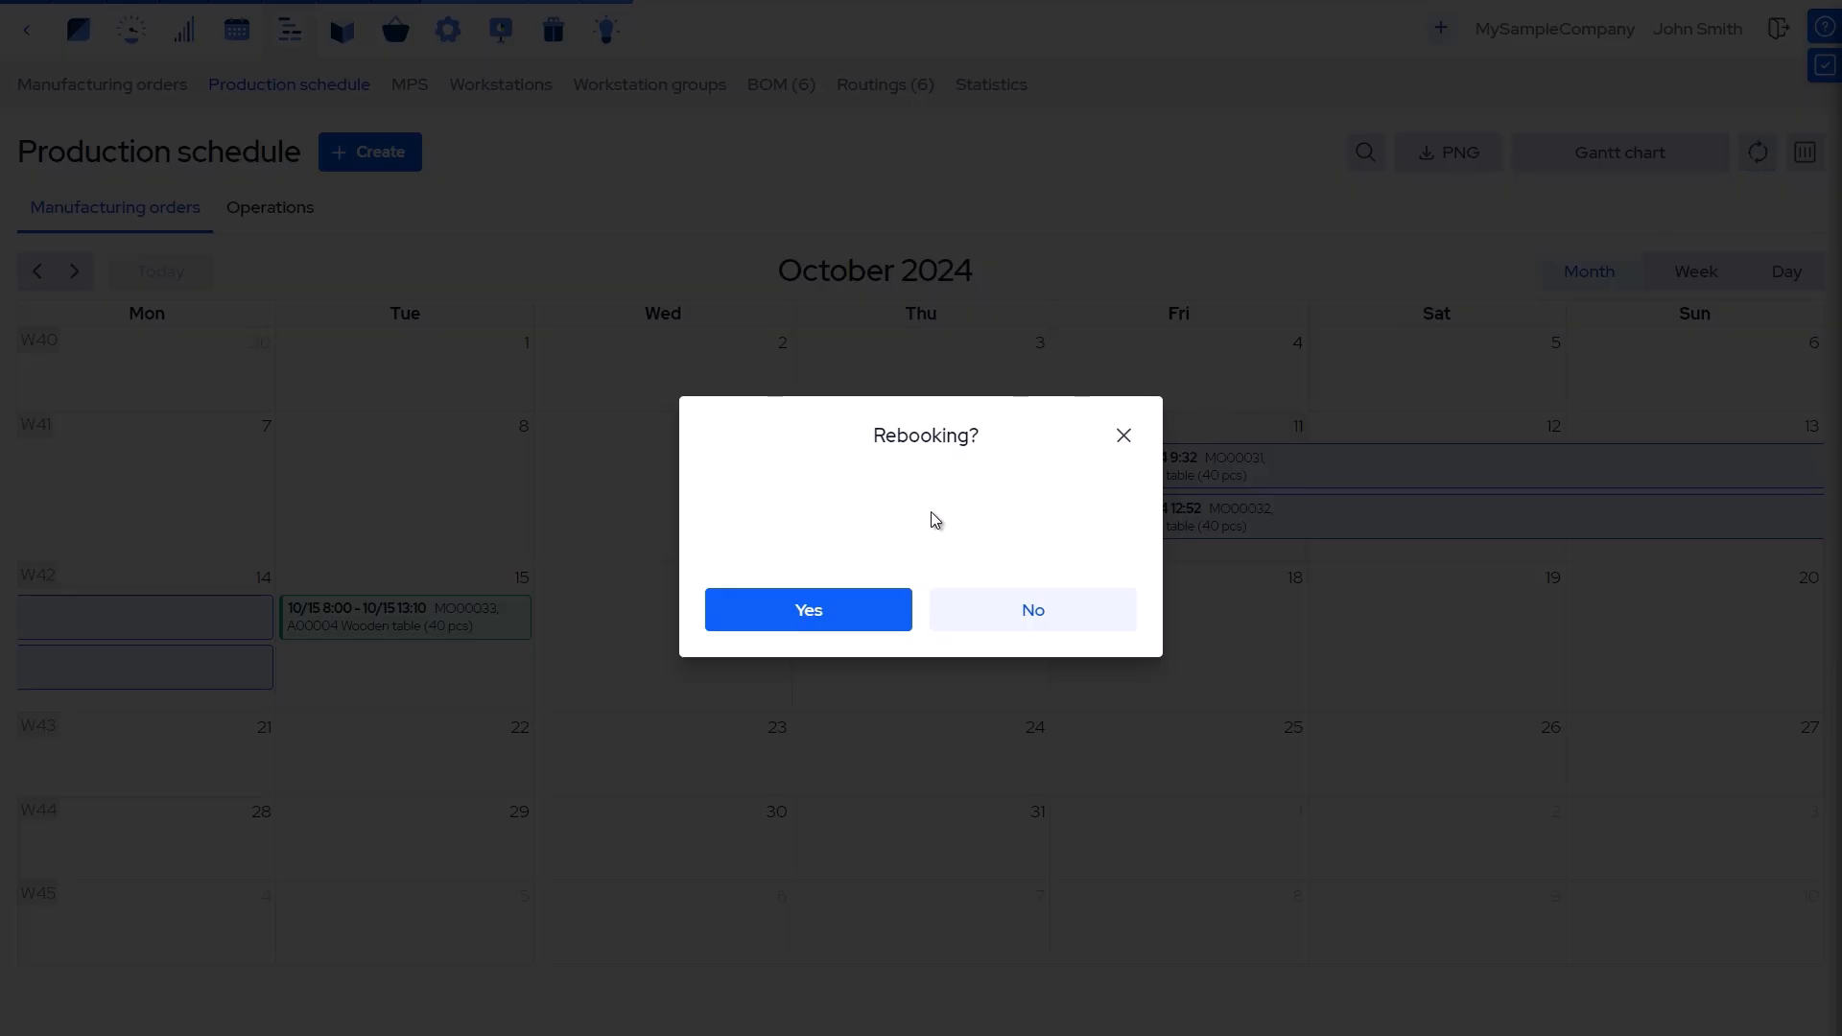
pyautogui.click(721, 628)
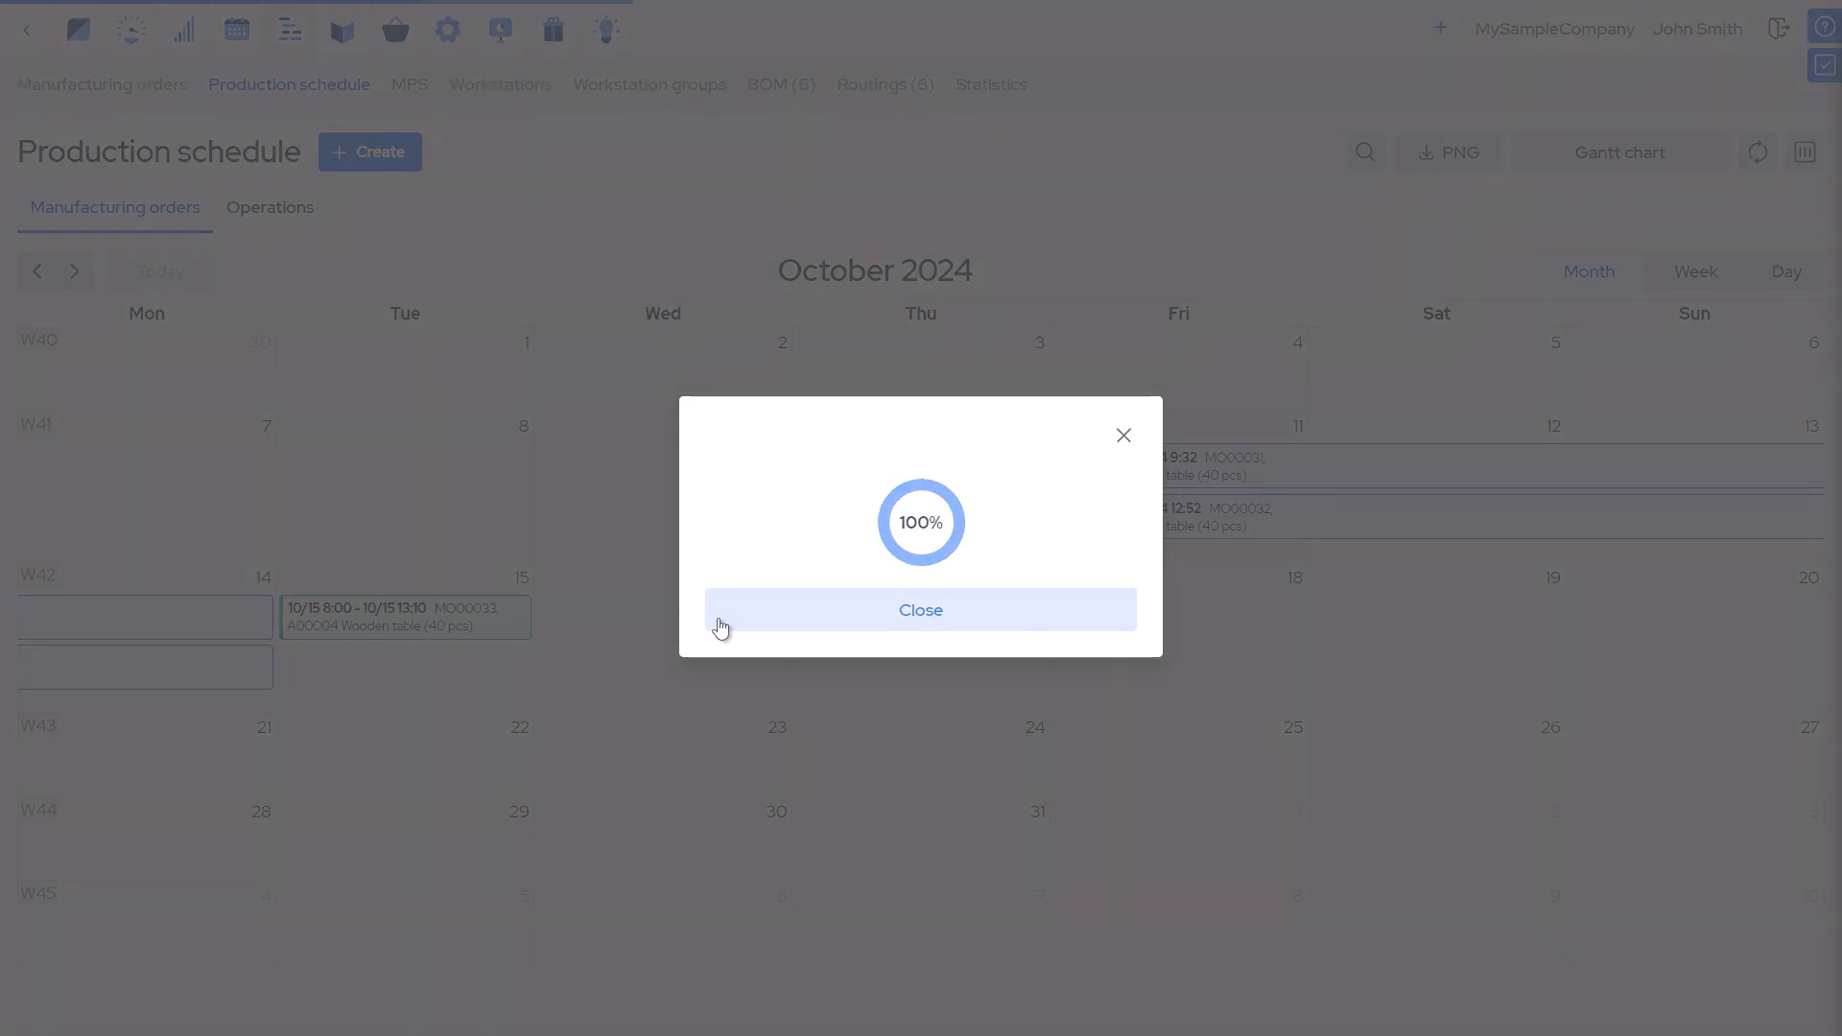
pyautogui.click(720, 629)
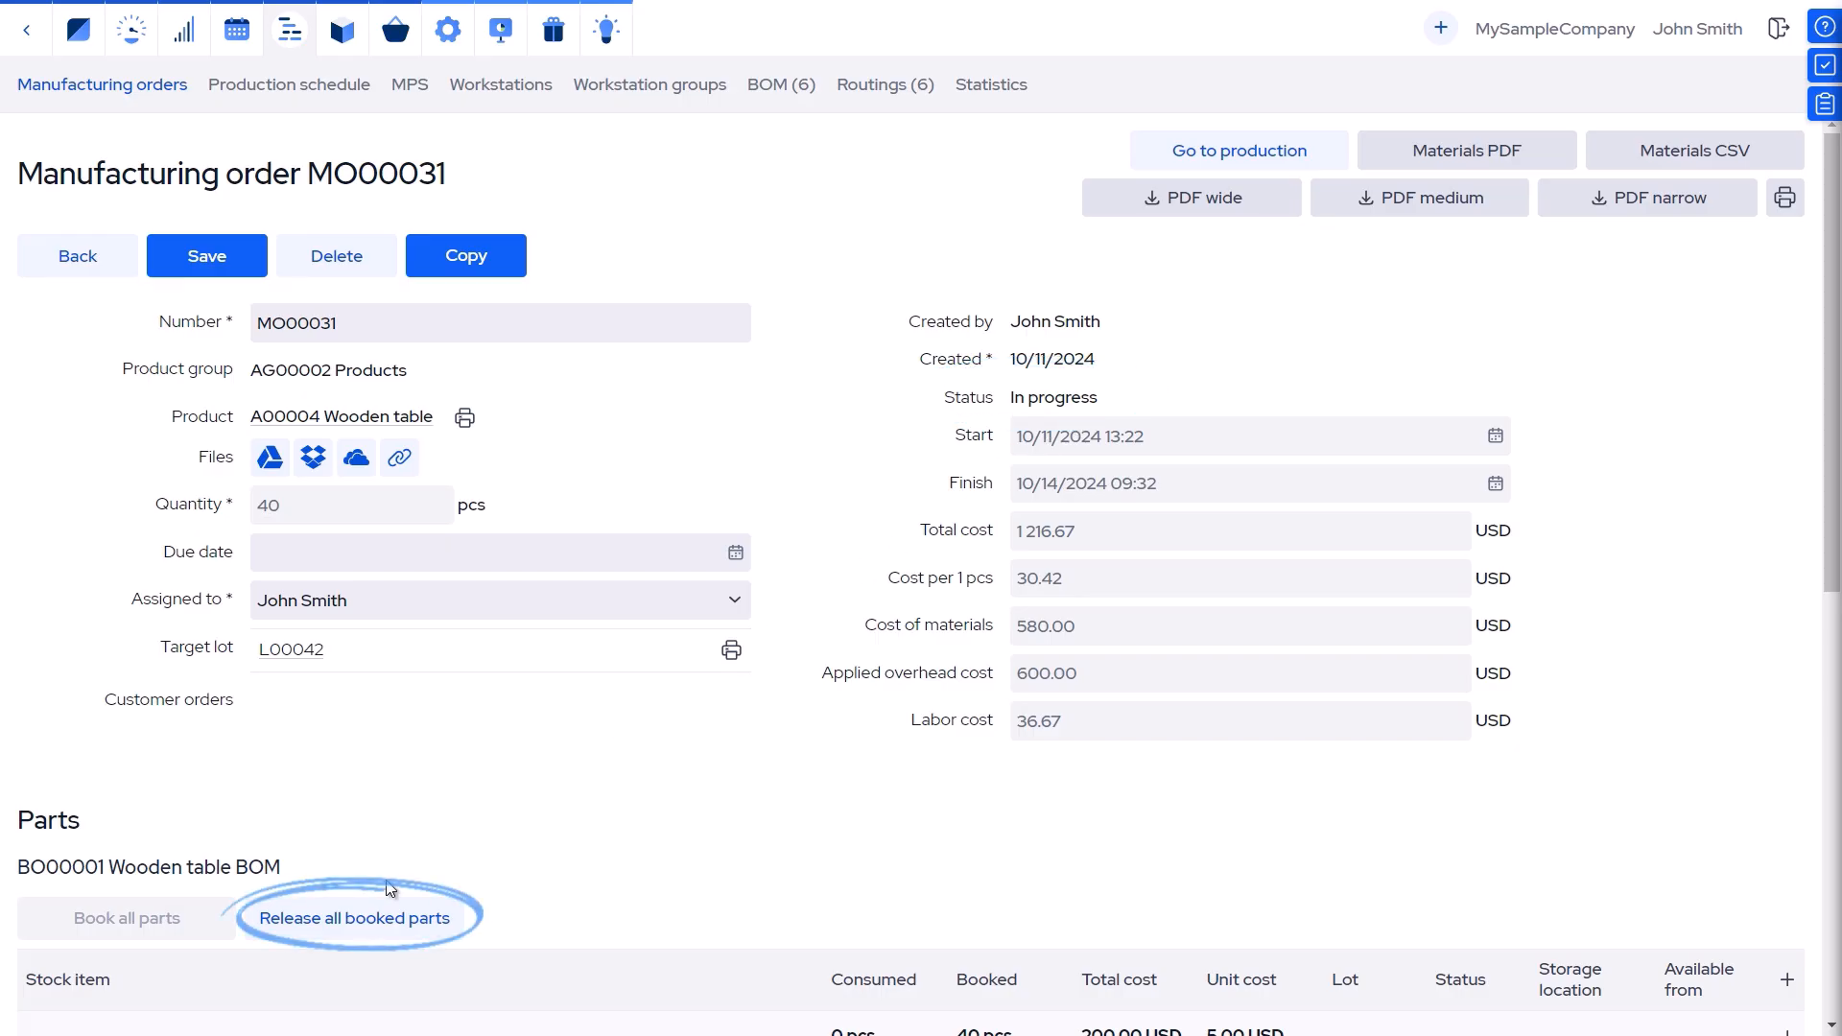
# Release all booked parts of manufacturing order MO00031 and book all its parts again.
pyautogui.click(363, 916)
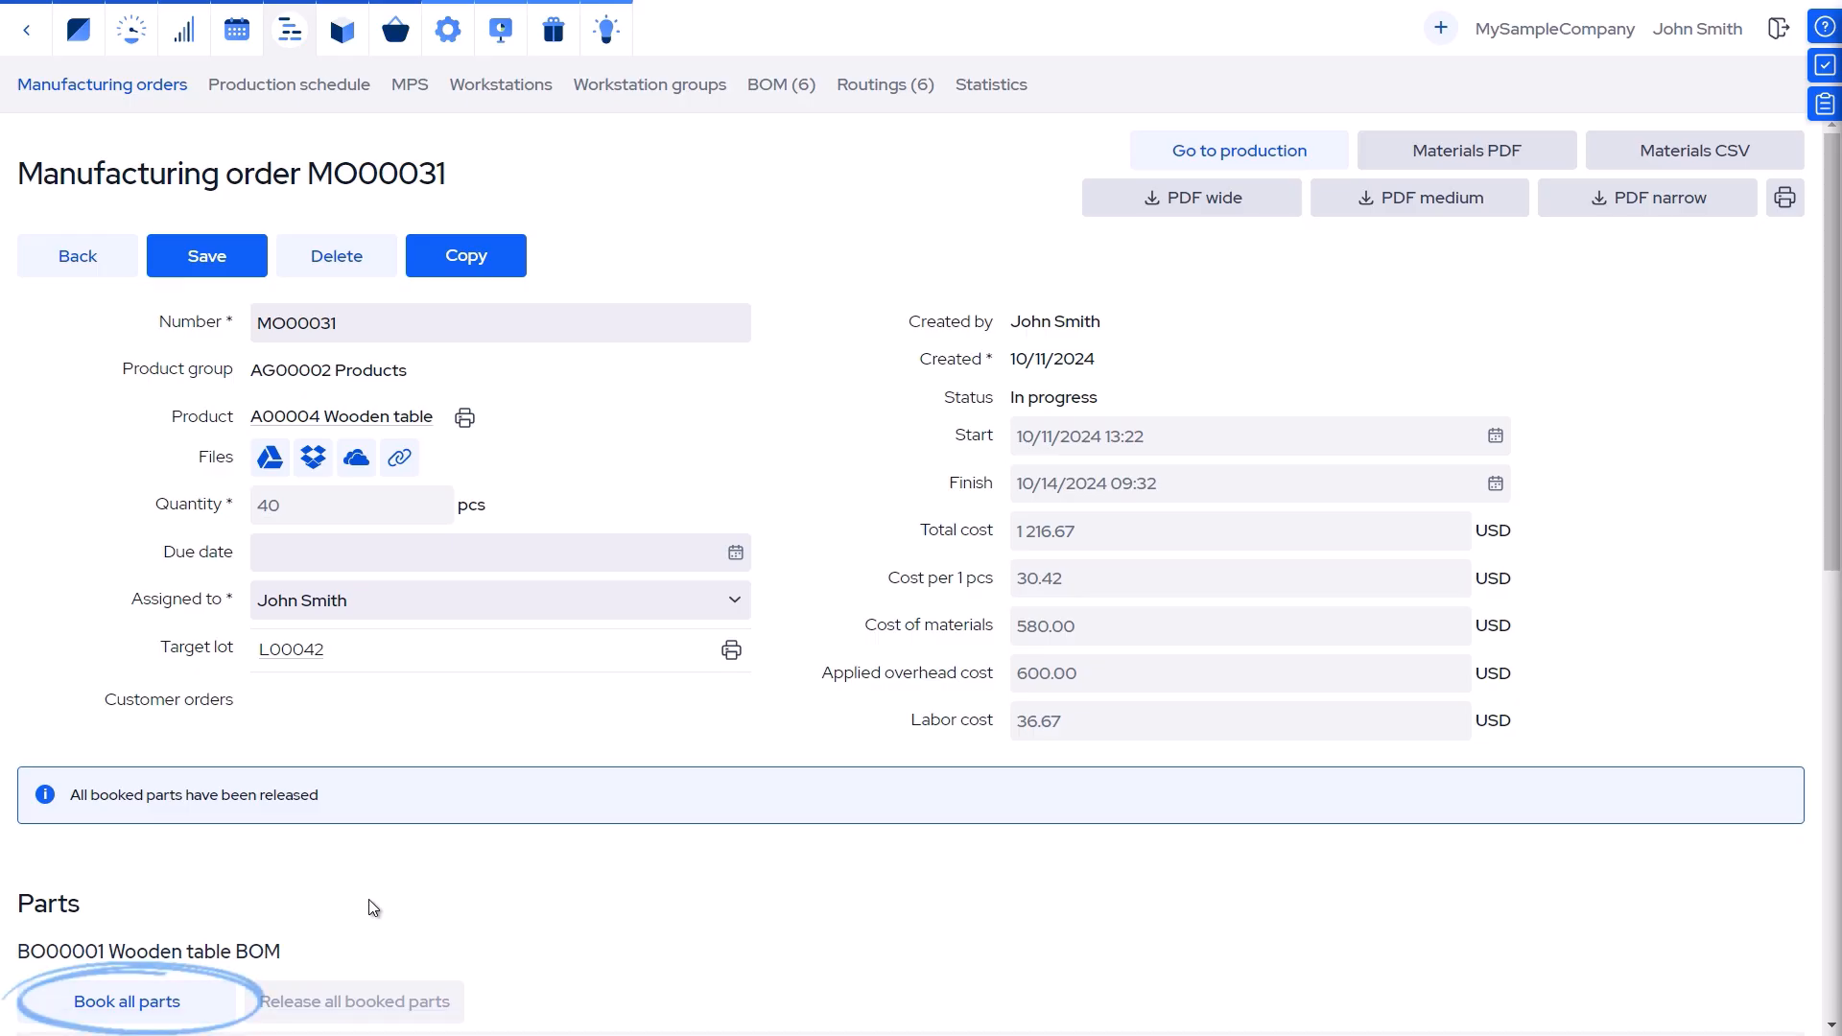
pyautogui.click(132, 1002)
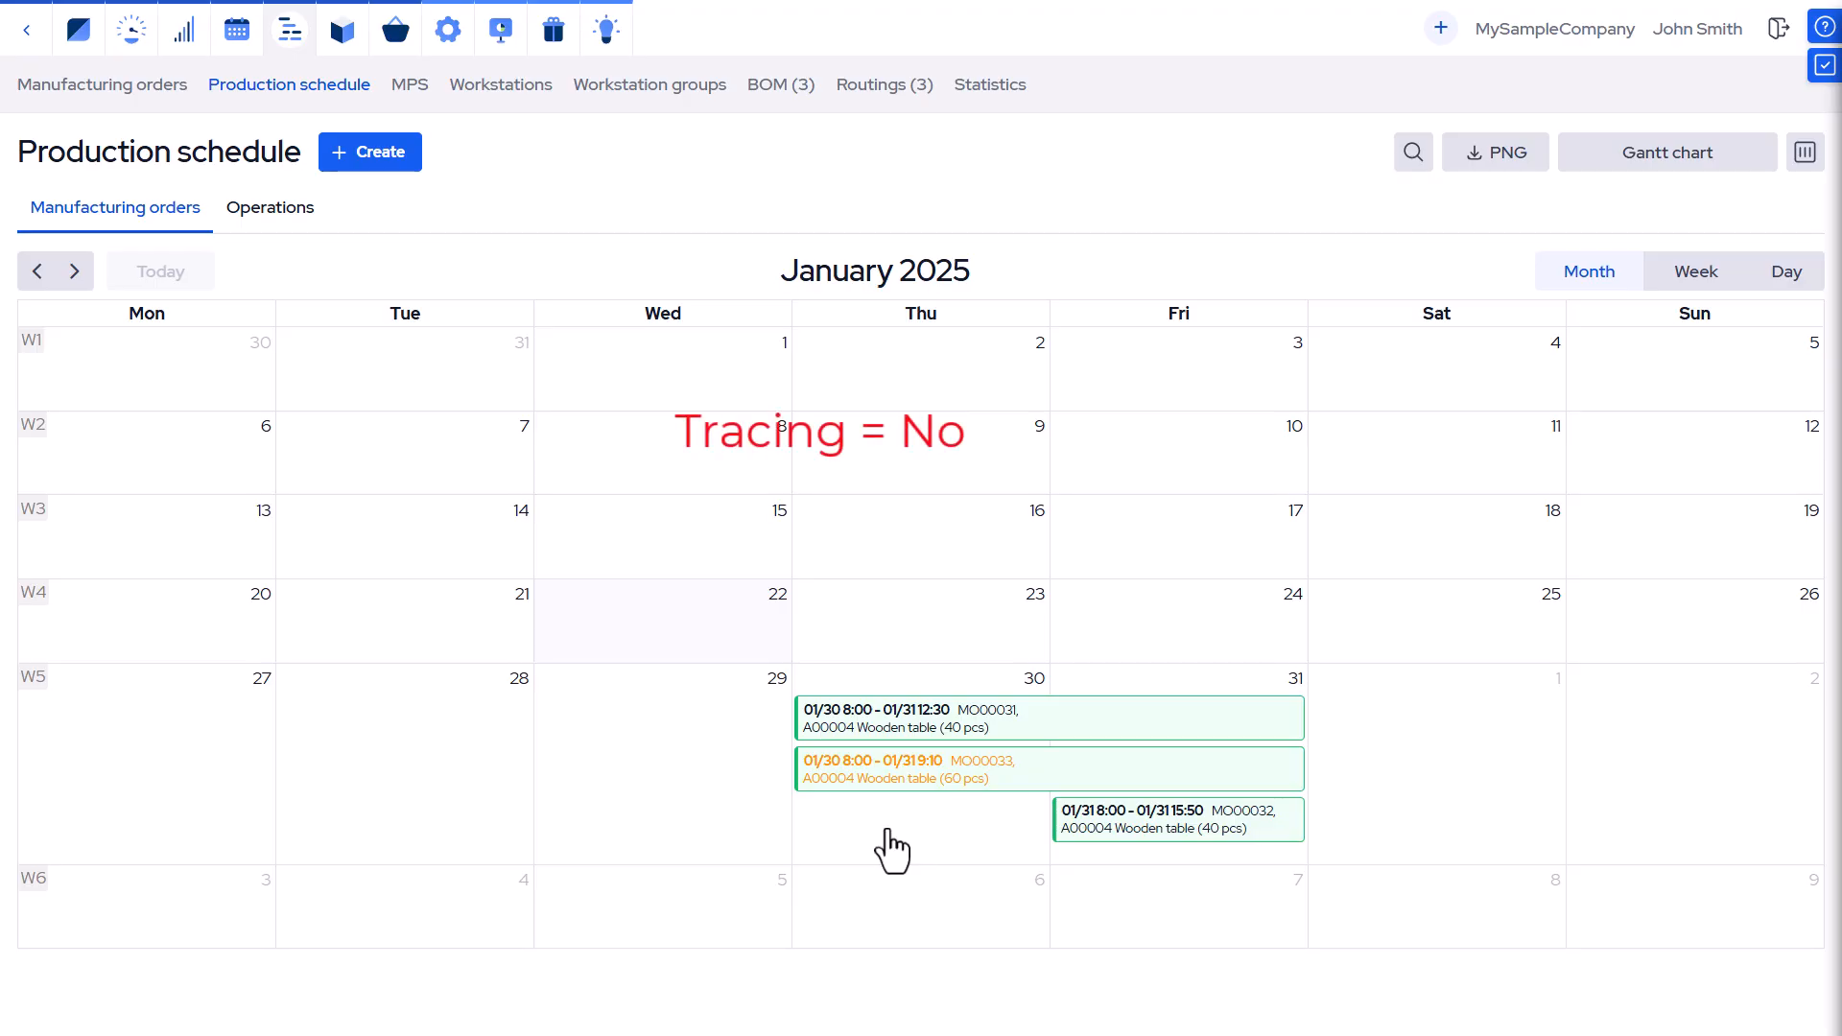
# Move manufacturing order MO00033 to January 29 in the monthly production schedule, and open the system settings.
pyautogui.moveTo(892, 779); pyautogui.dragTo(630, 782)
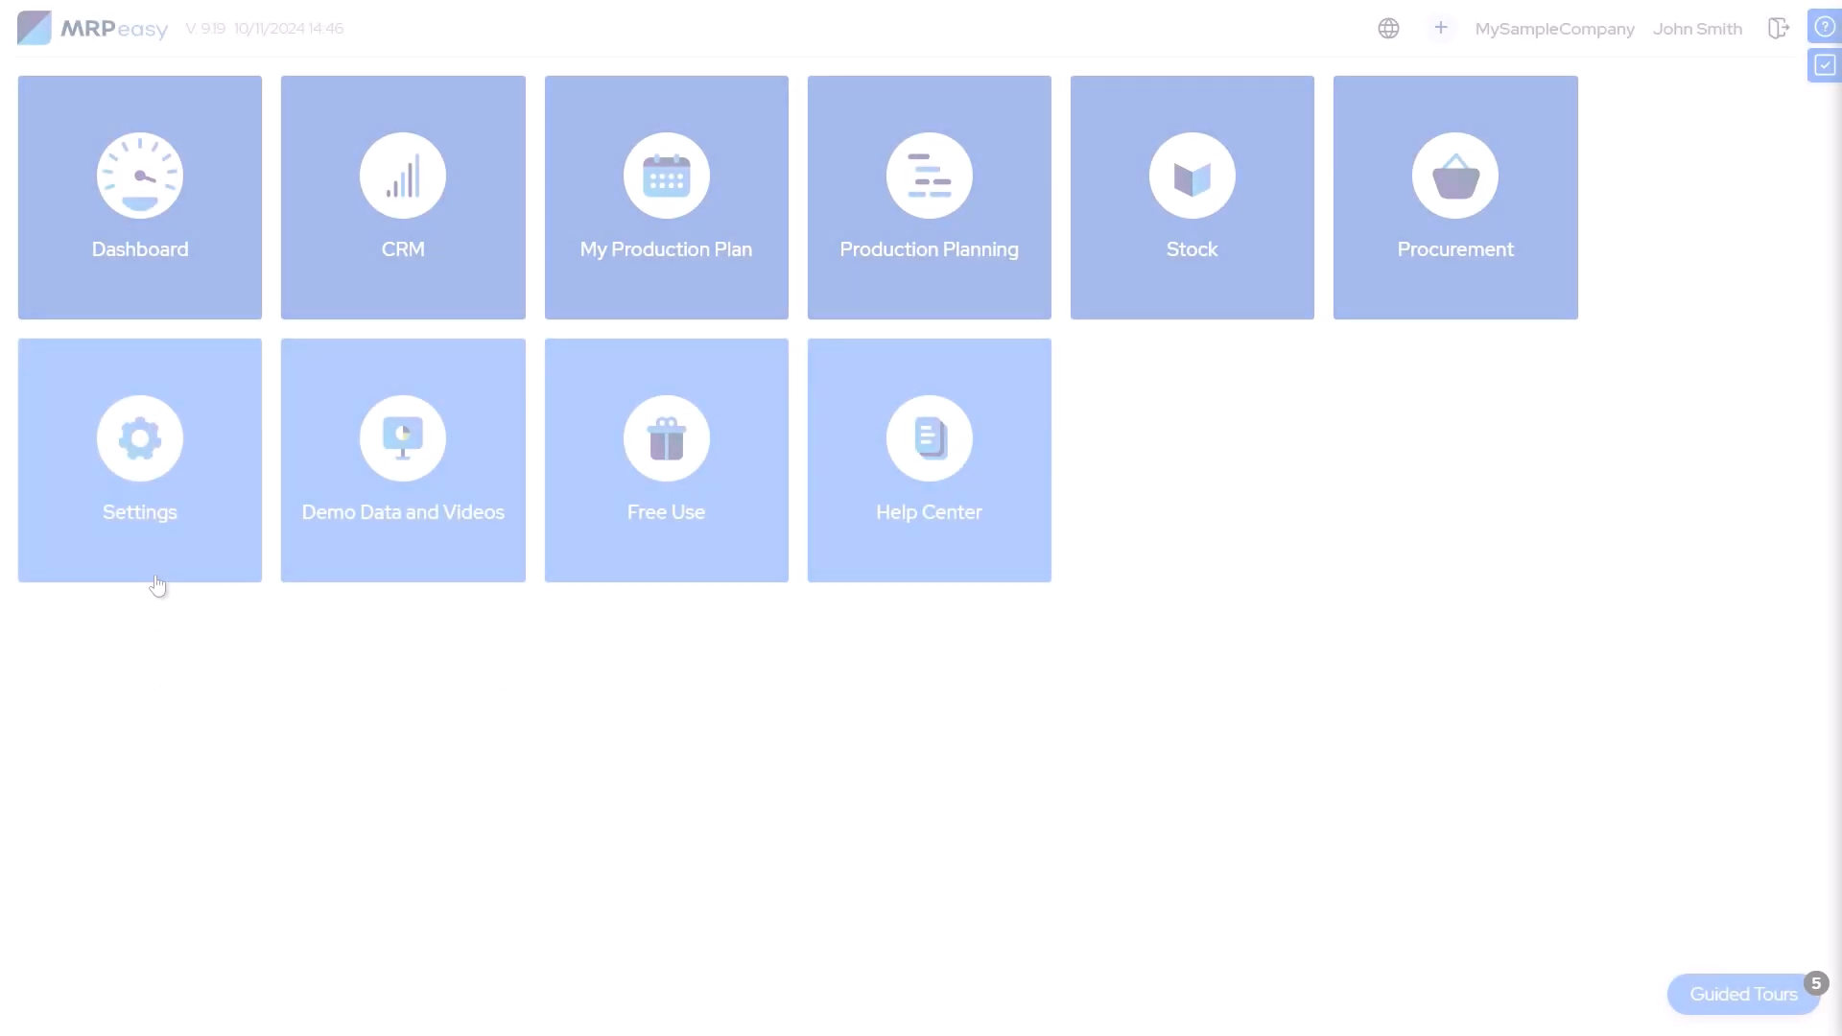
pyautogui.click(157, 574)
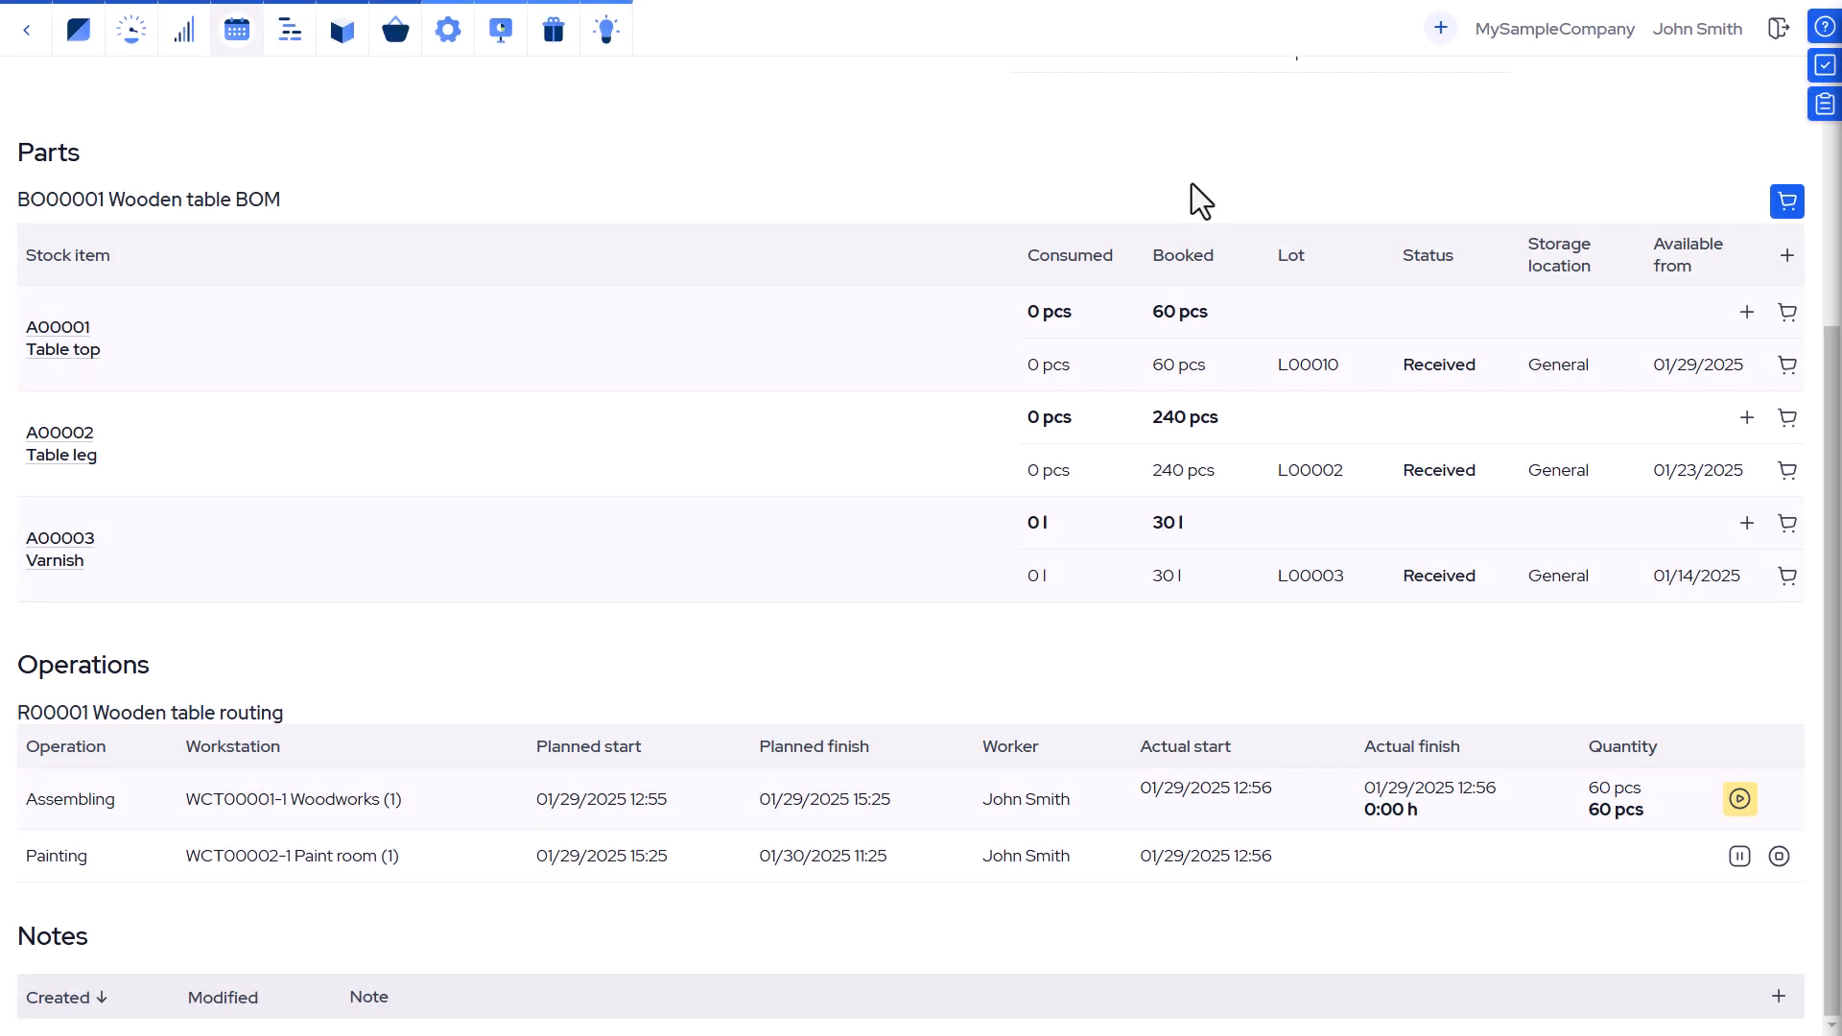
# Finish the Painting operation of the Wooden table order with a produced quantity of 40 pcs.
pyautogui.click(1778, 860)
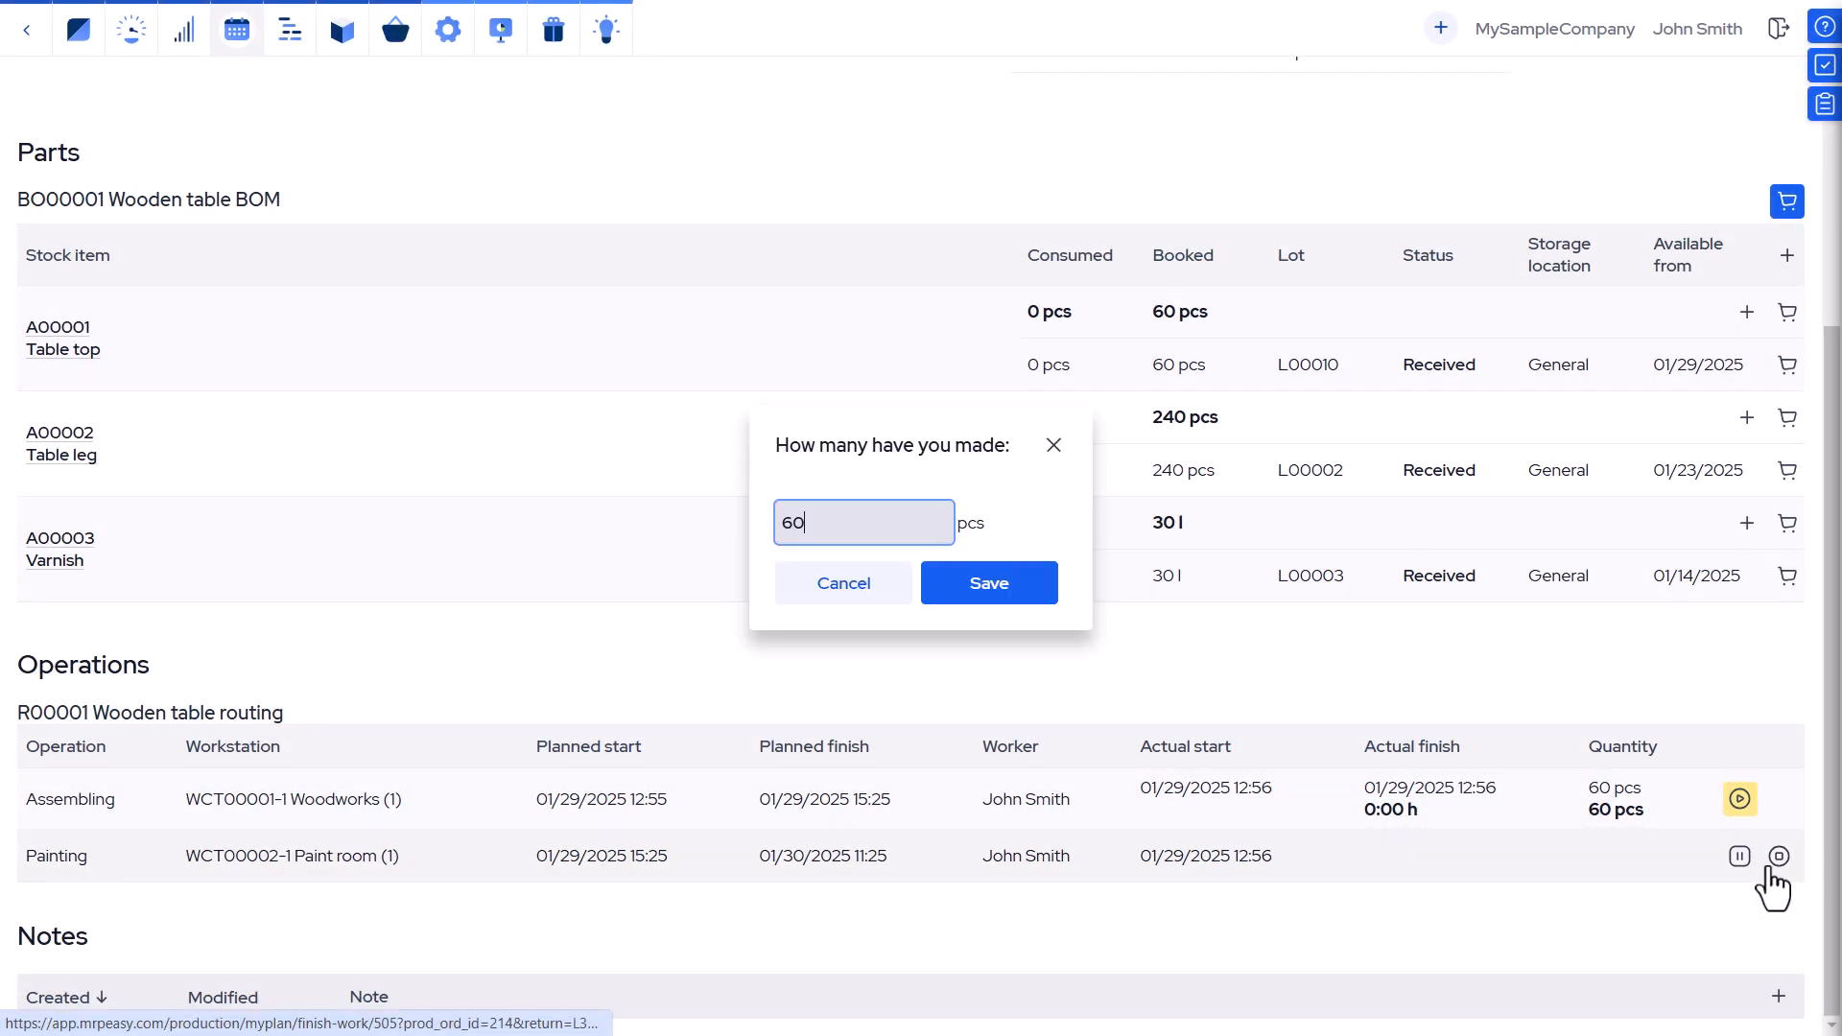
pyautogui.doubleClick(808, 508)
pyautogui.press('BackSpace')
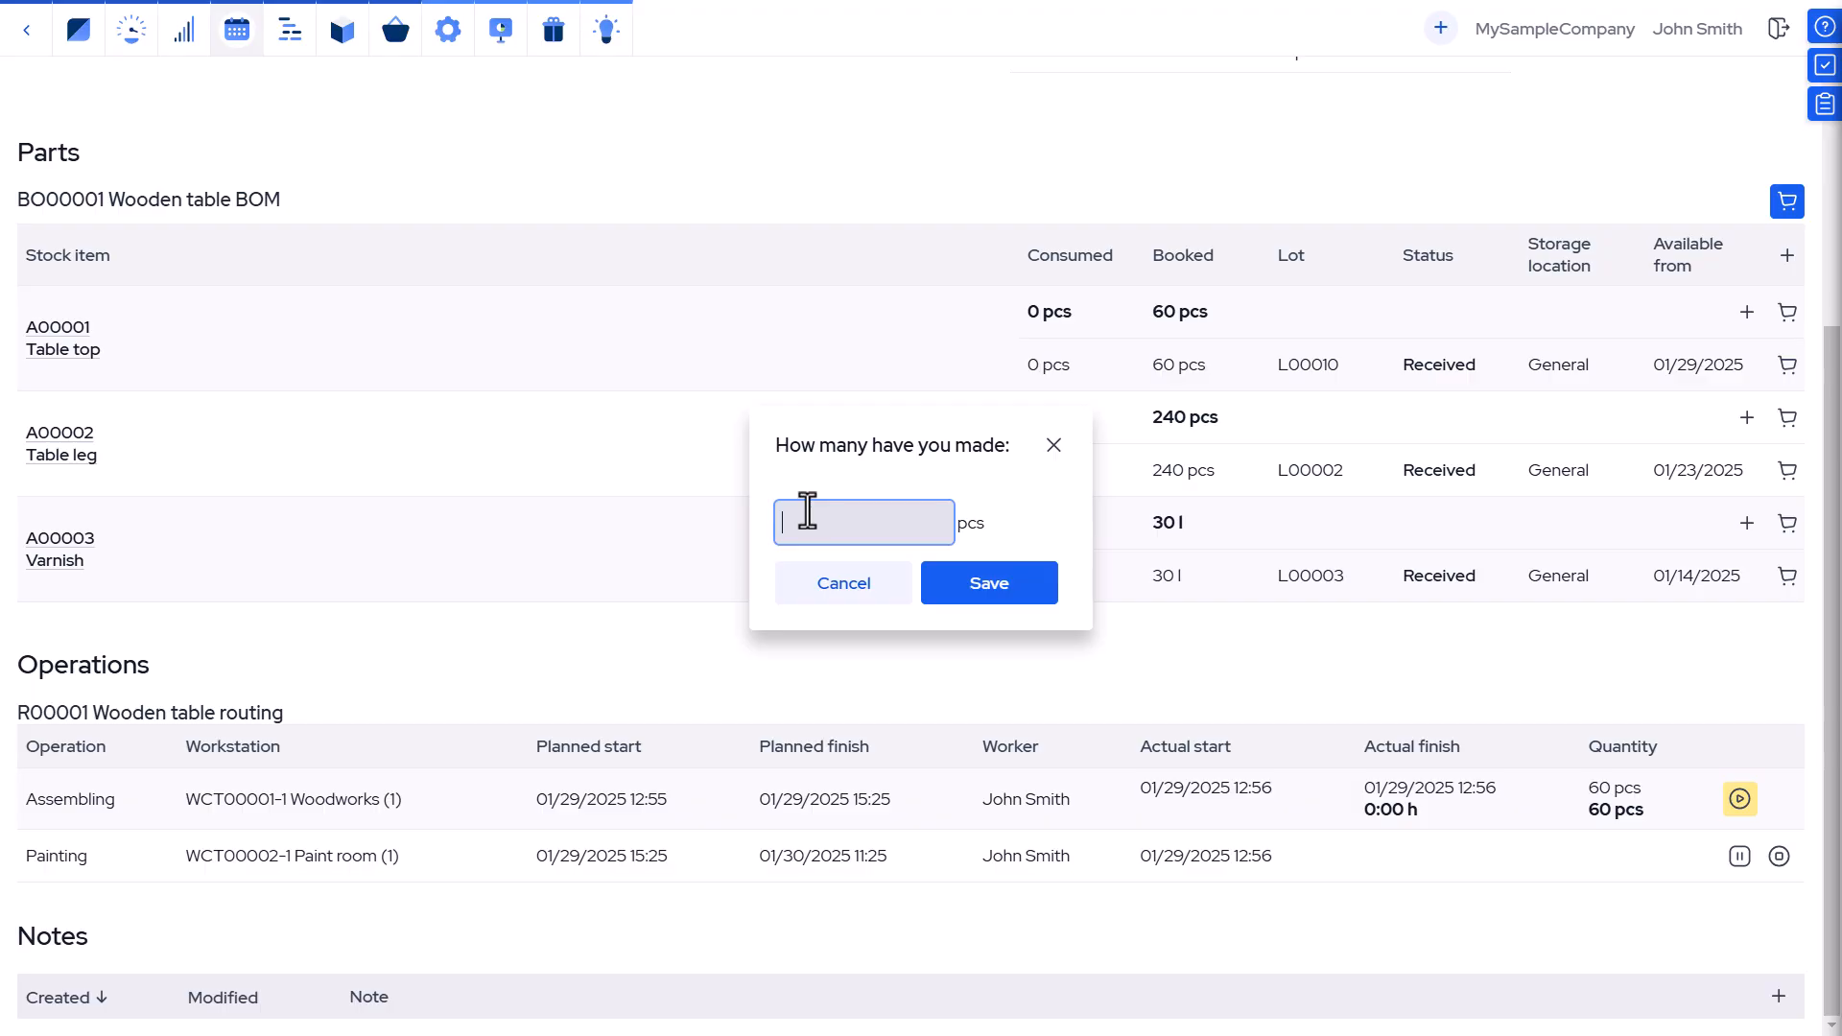
pyautogui.write('40')
pyautogui.click(957, 600)
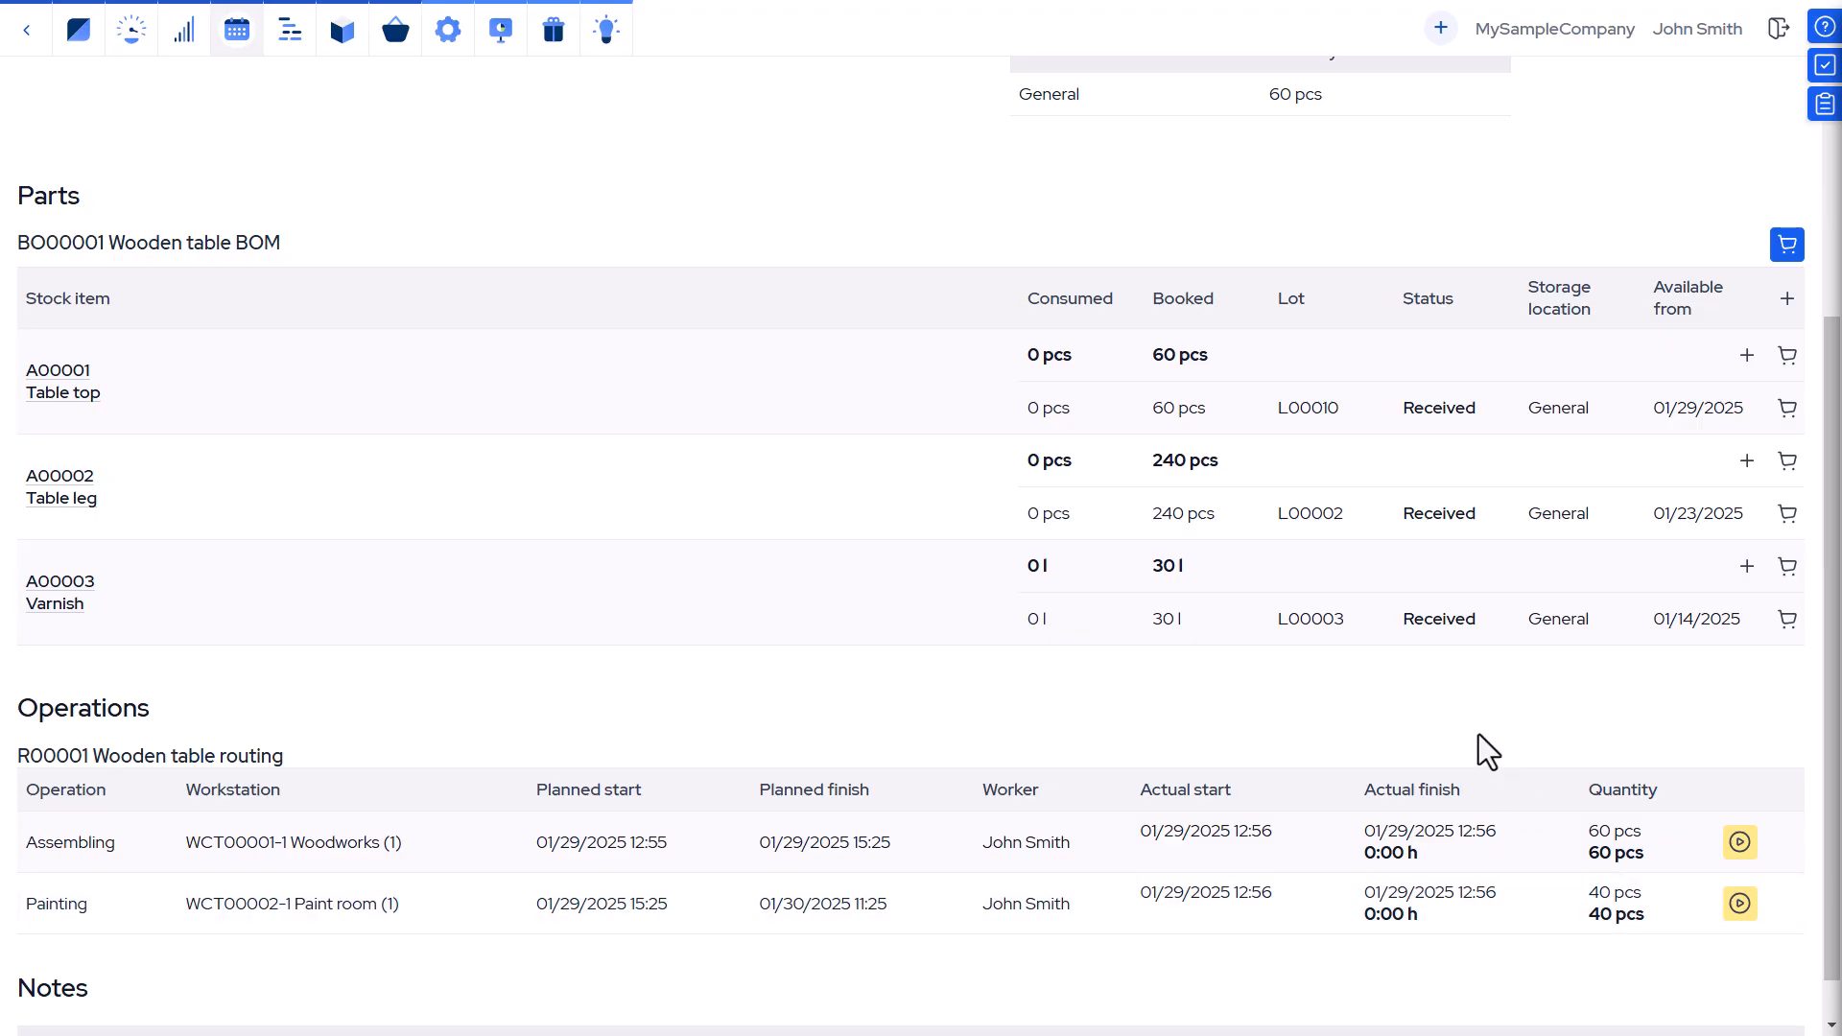
# Consume the booked parts of manufacturing order MO00005 for 40 pcs of Wooden table.
pyautogui.scroll(3, 1423, 733)
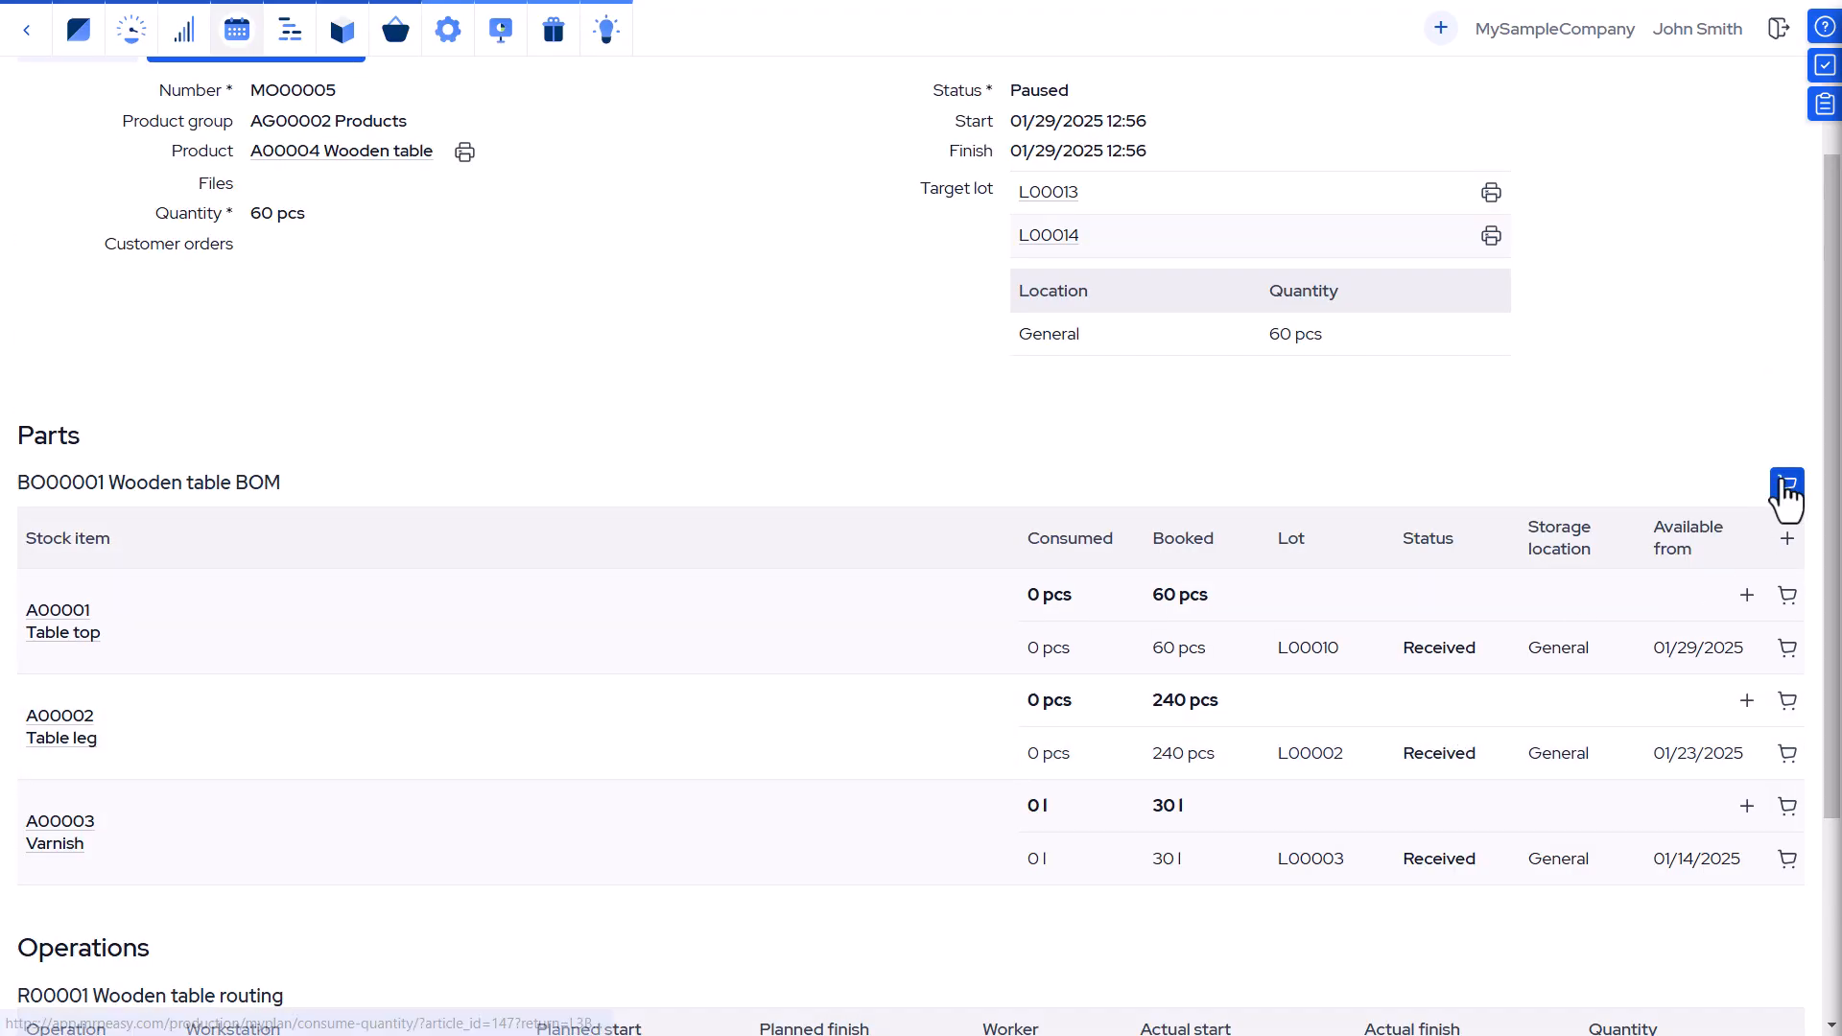
pyautogui.click(1786, 488)
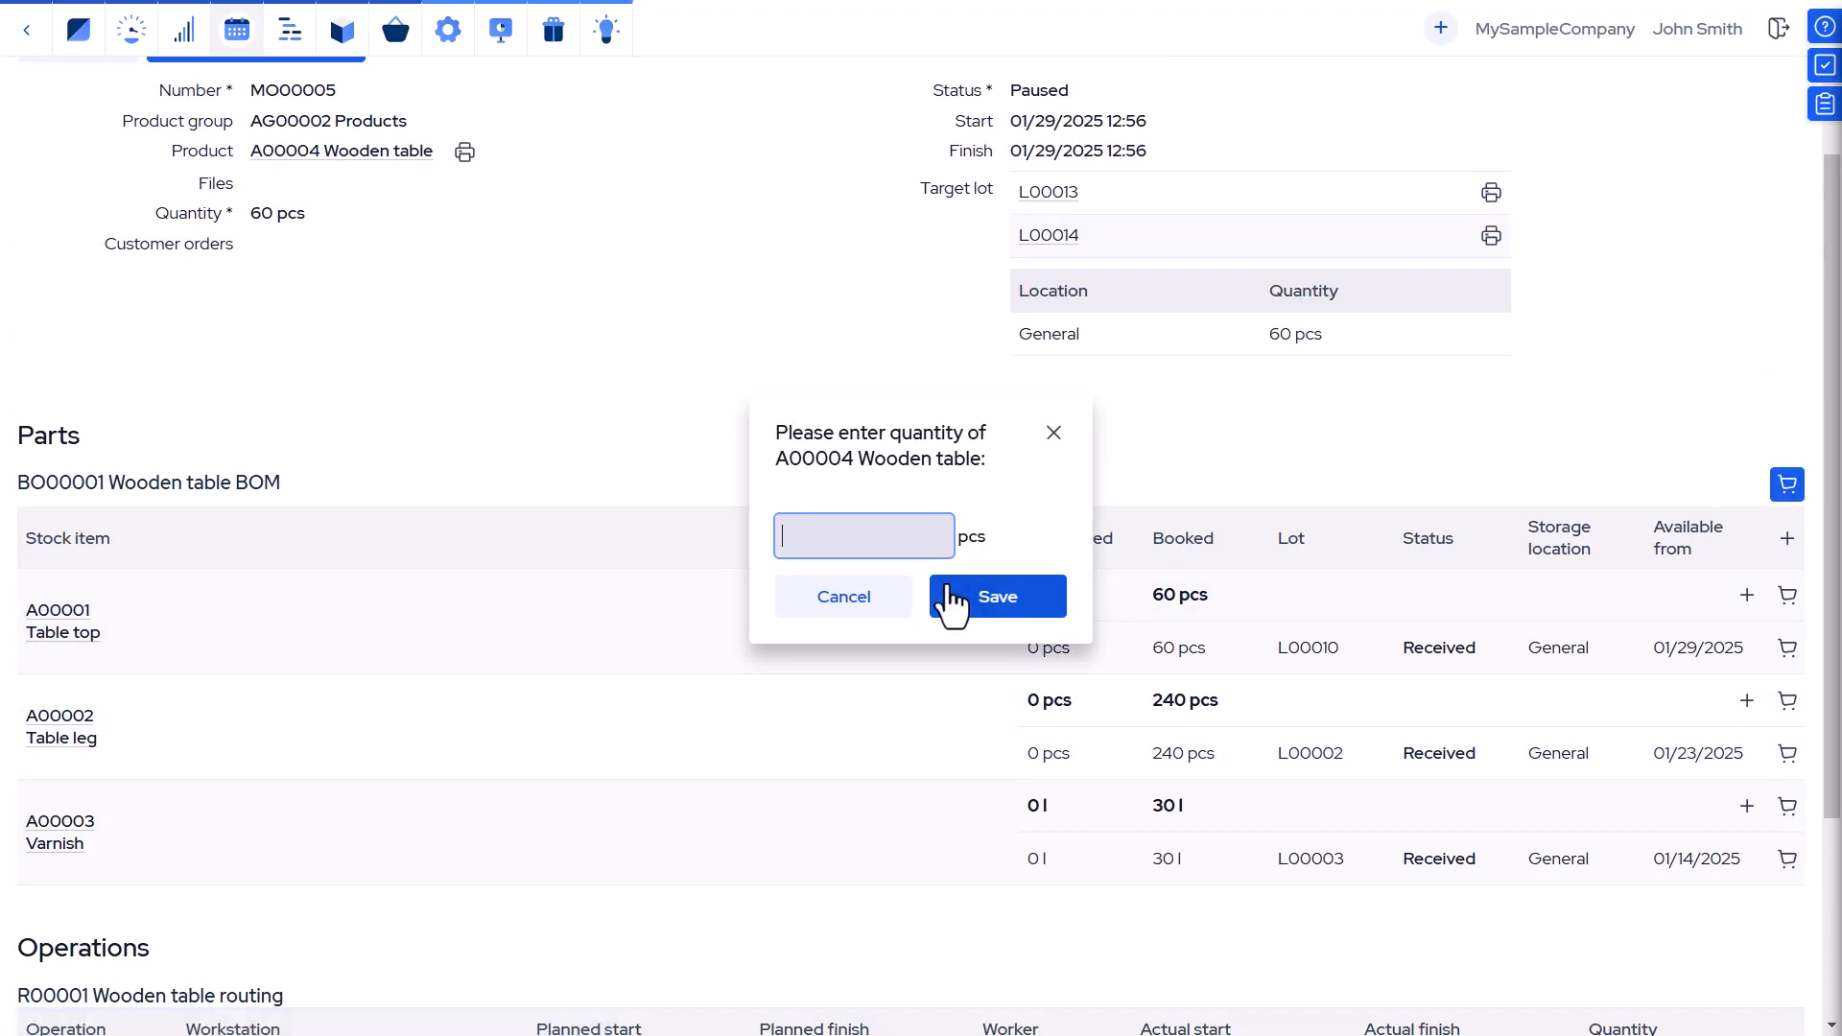
pyautogui.write('60')
pyautogui.click(969, 619)
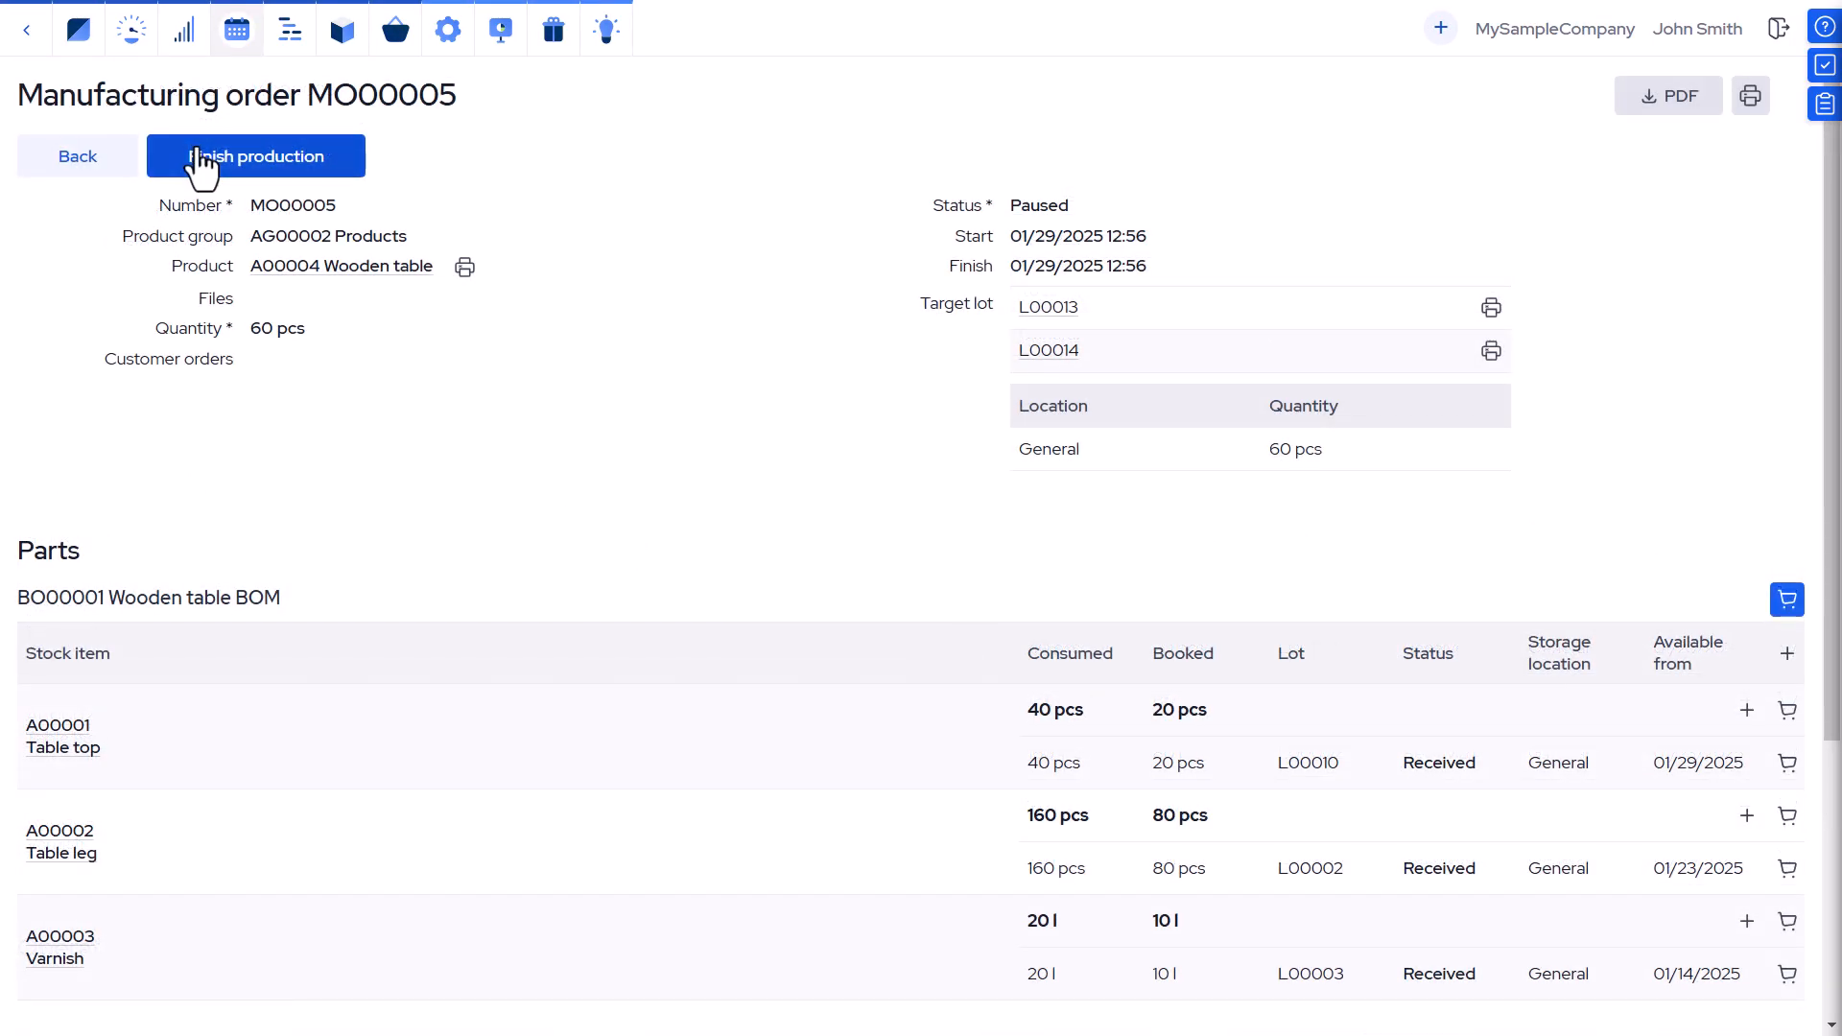
# Request to finish production of manufacturing order MO00005 and release its unused parts to stock.
pyautogui.click(199, 163)
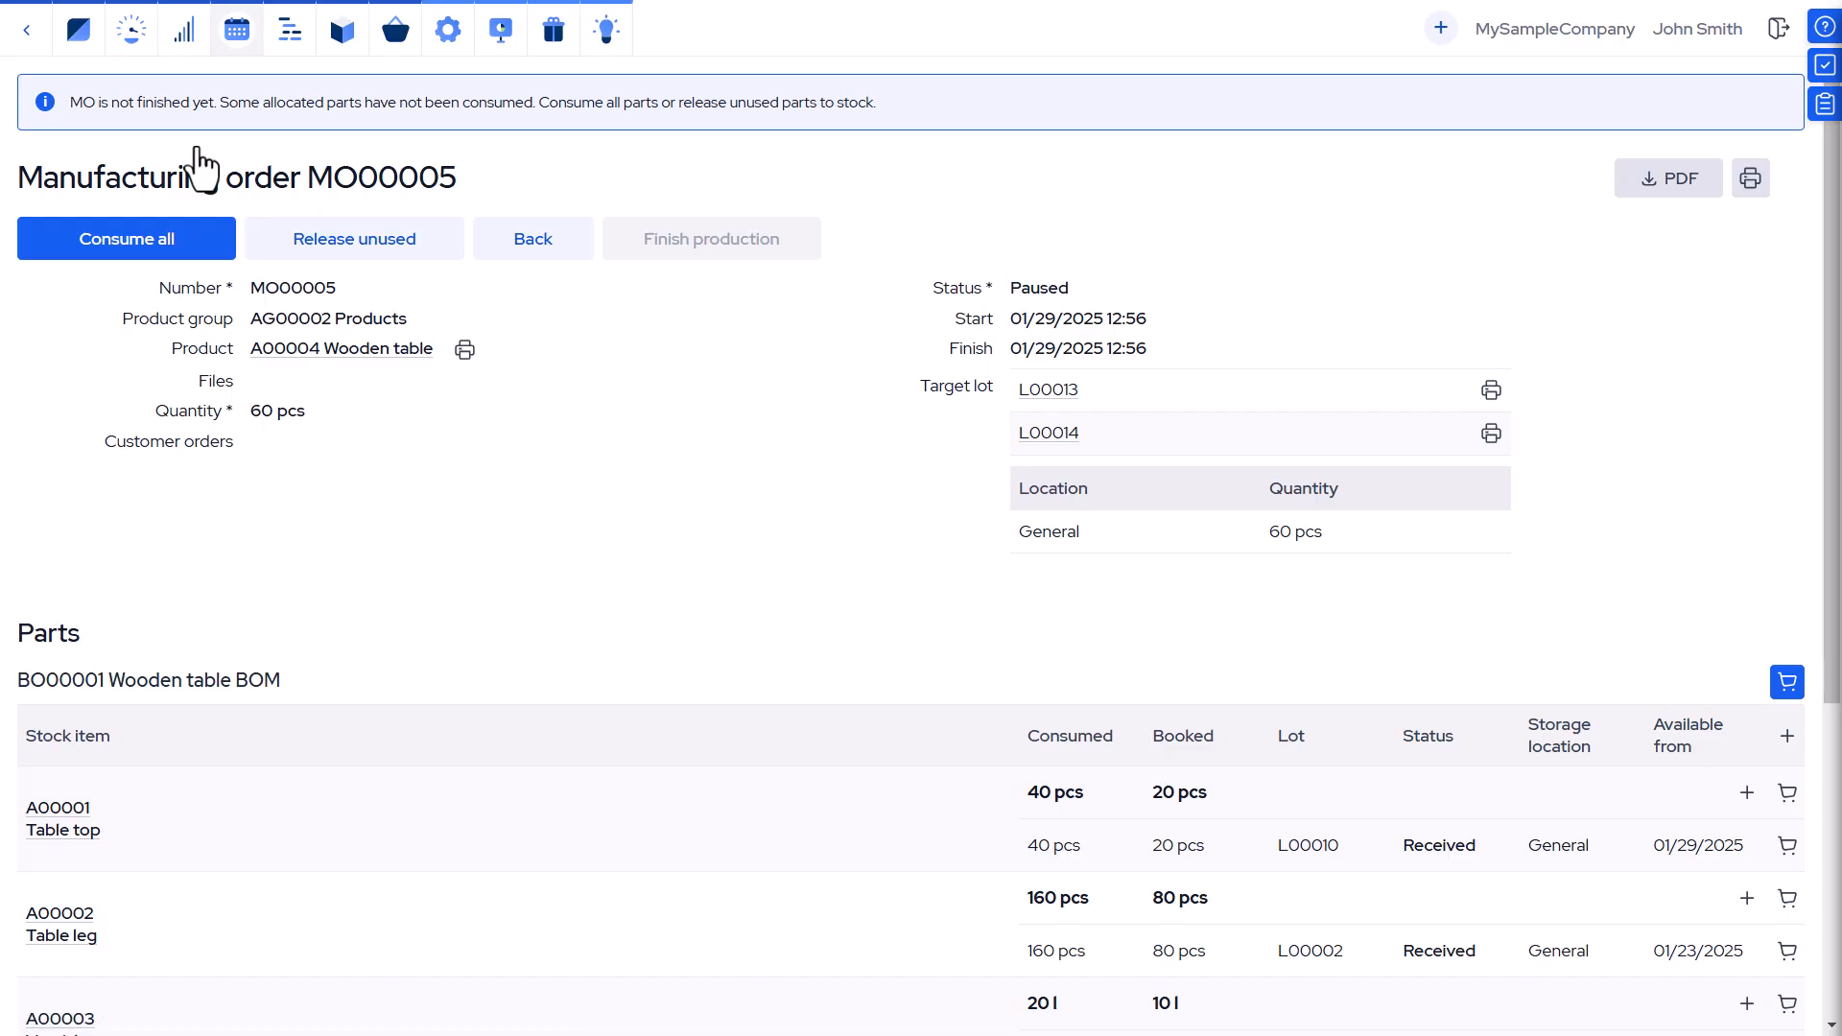
pyautogui.click(367, 247)
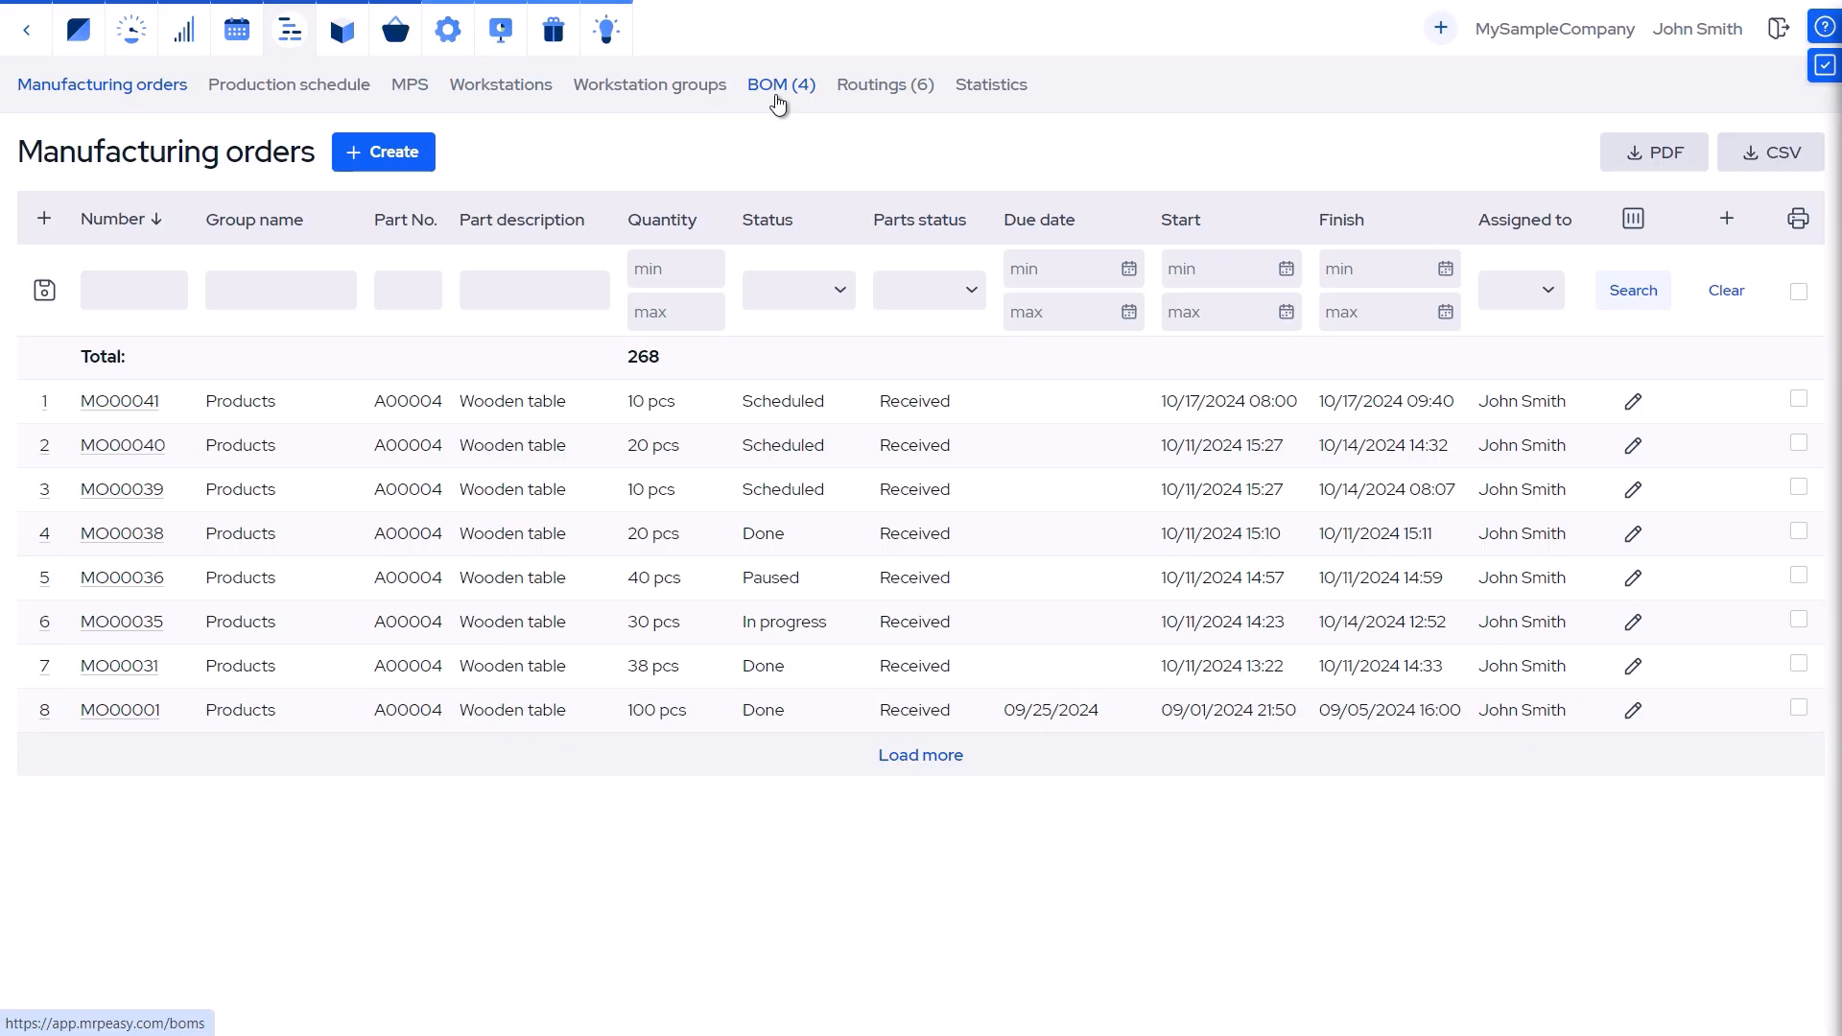
# In the Wooden table BOM BO00001, set the quantity of A00003 Varnish to 1 l and save the BOM.
pyautogui.click(777, 100)
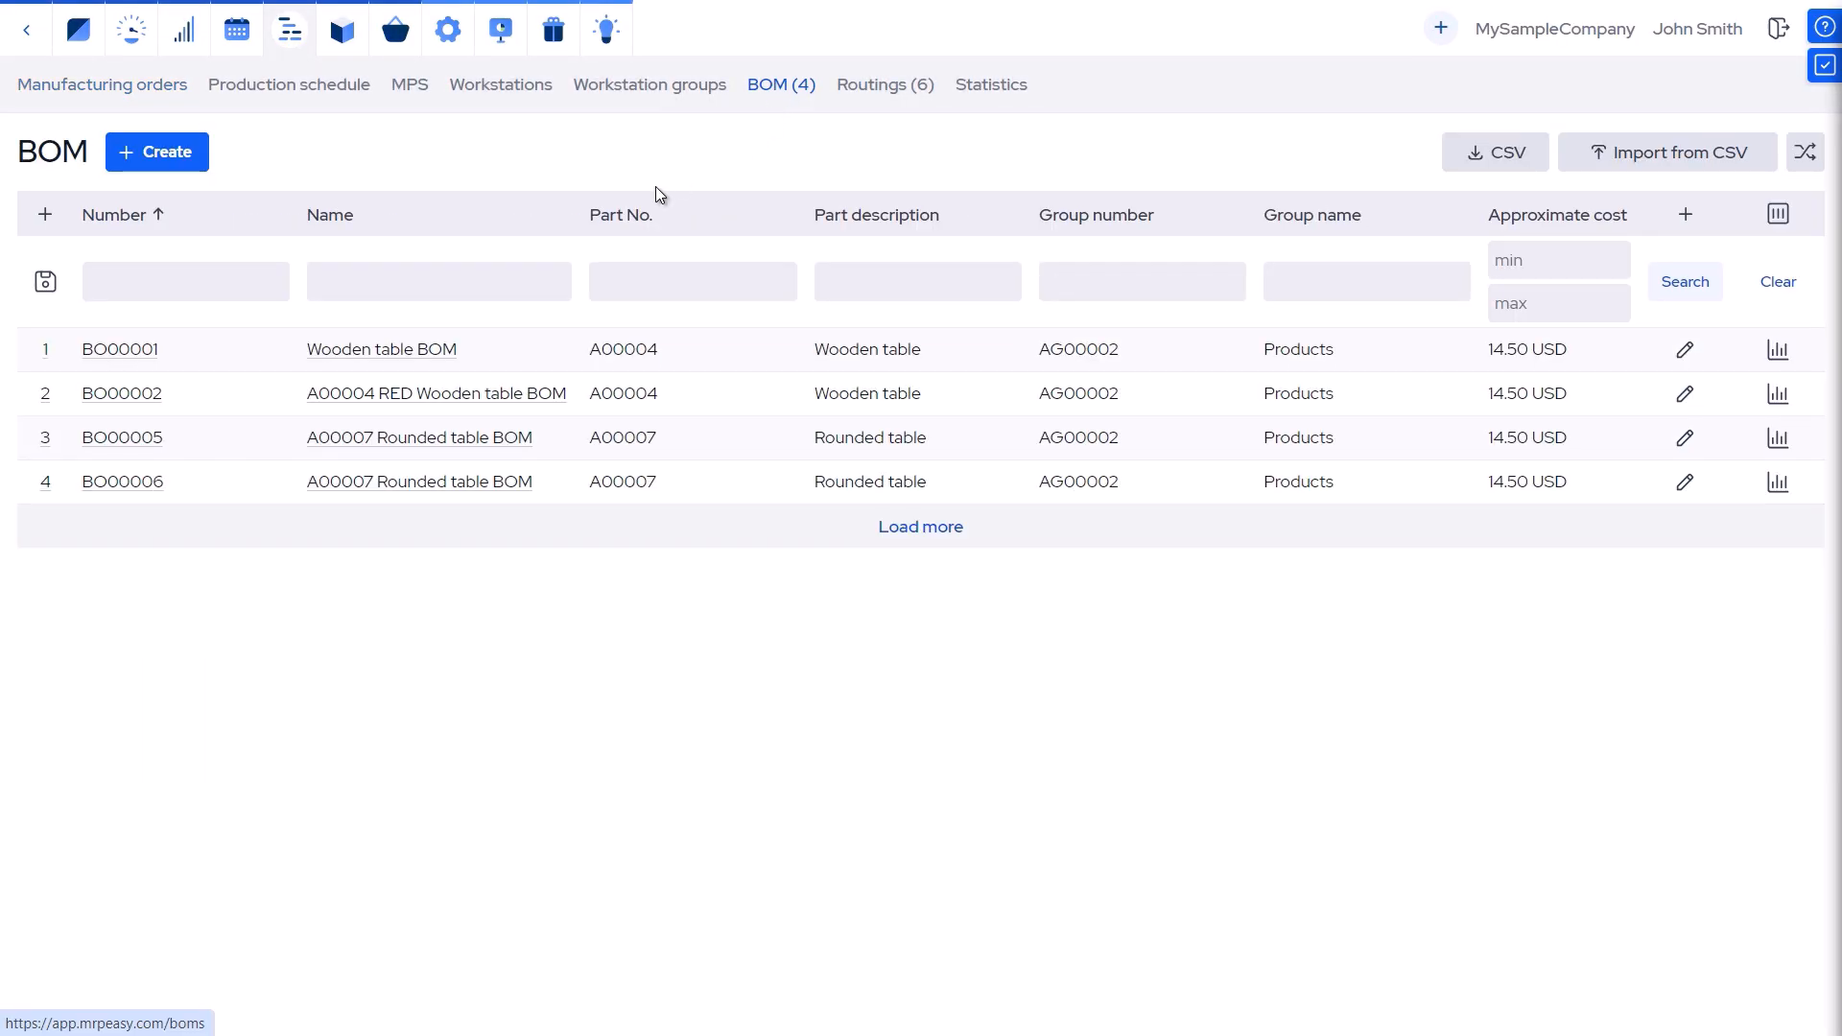
pyautogui.click(422, 351)
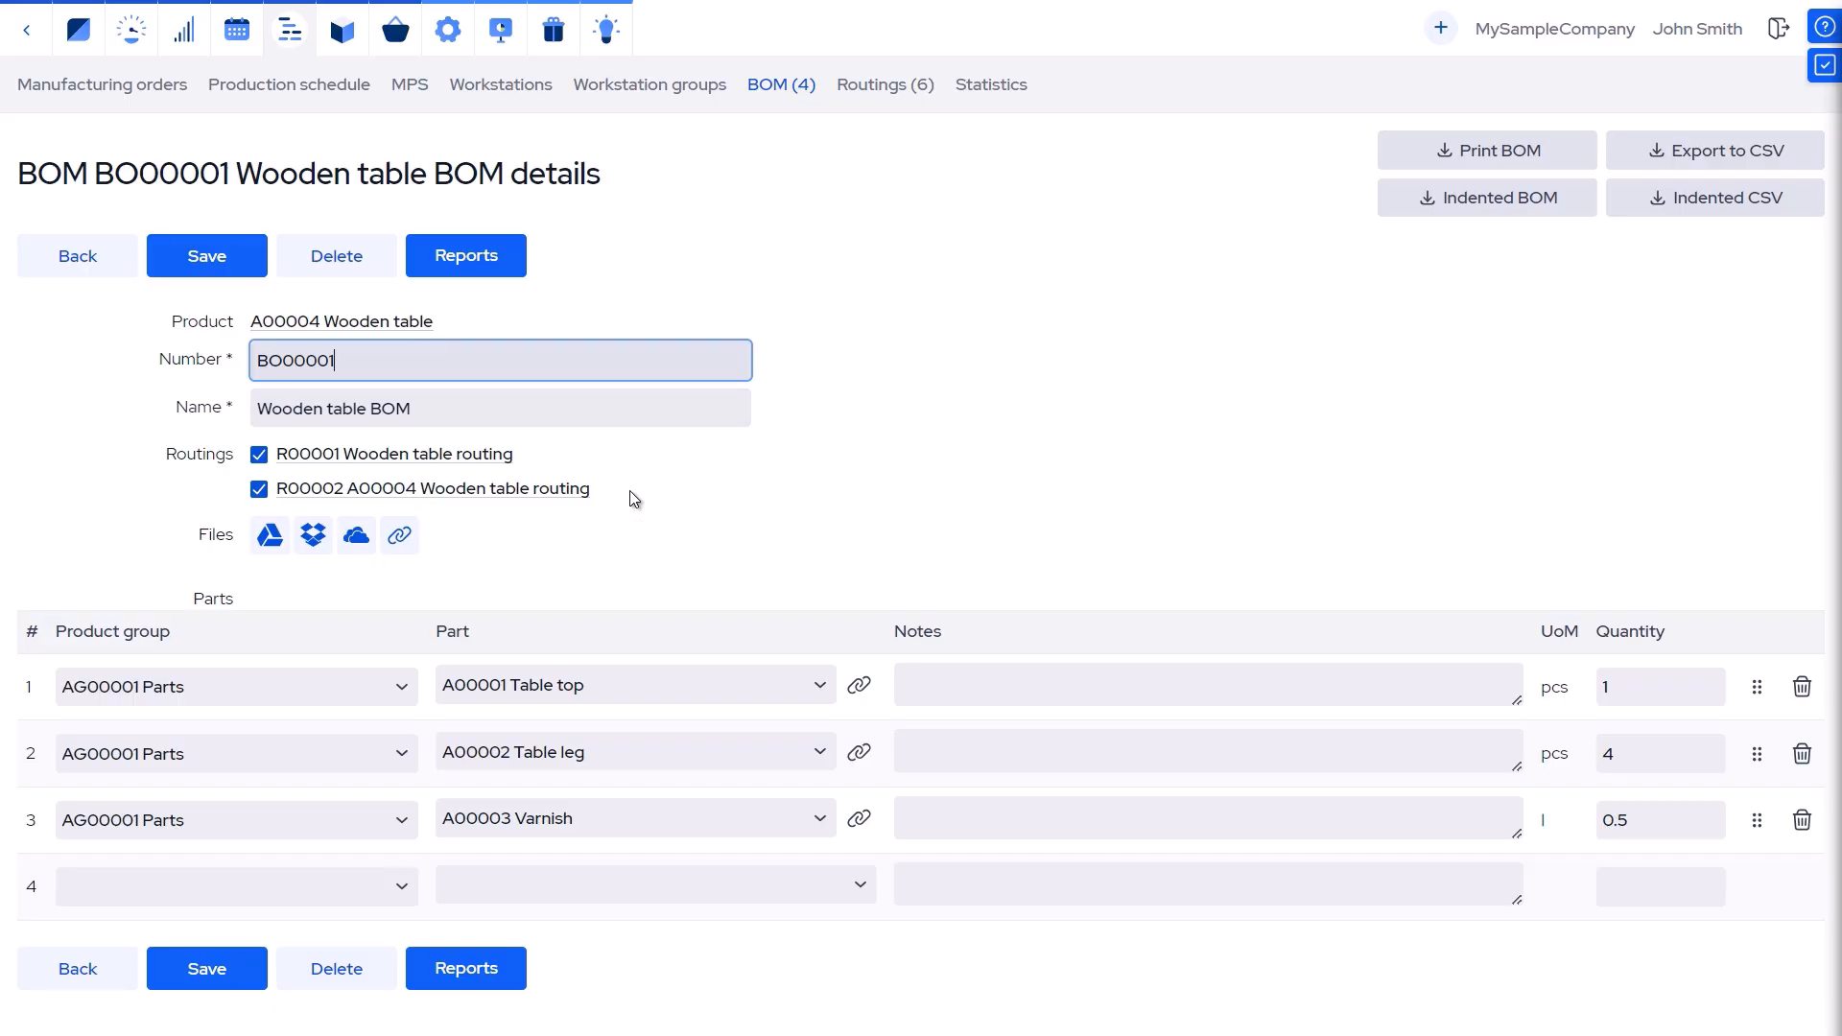
pyautogui.doubleClick(1615, 820)
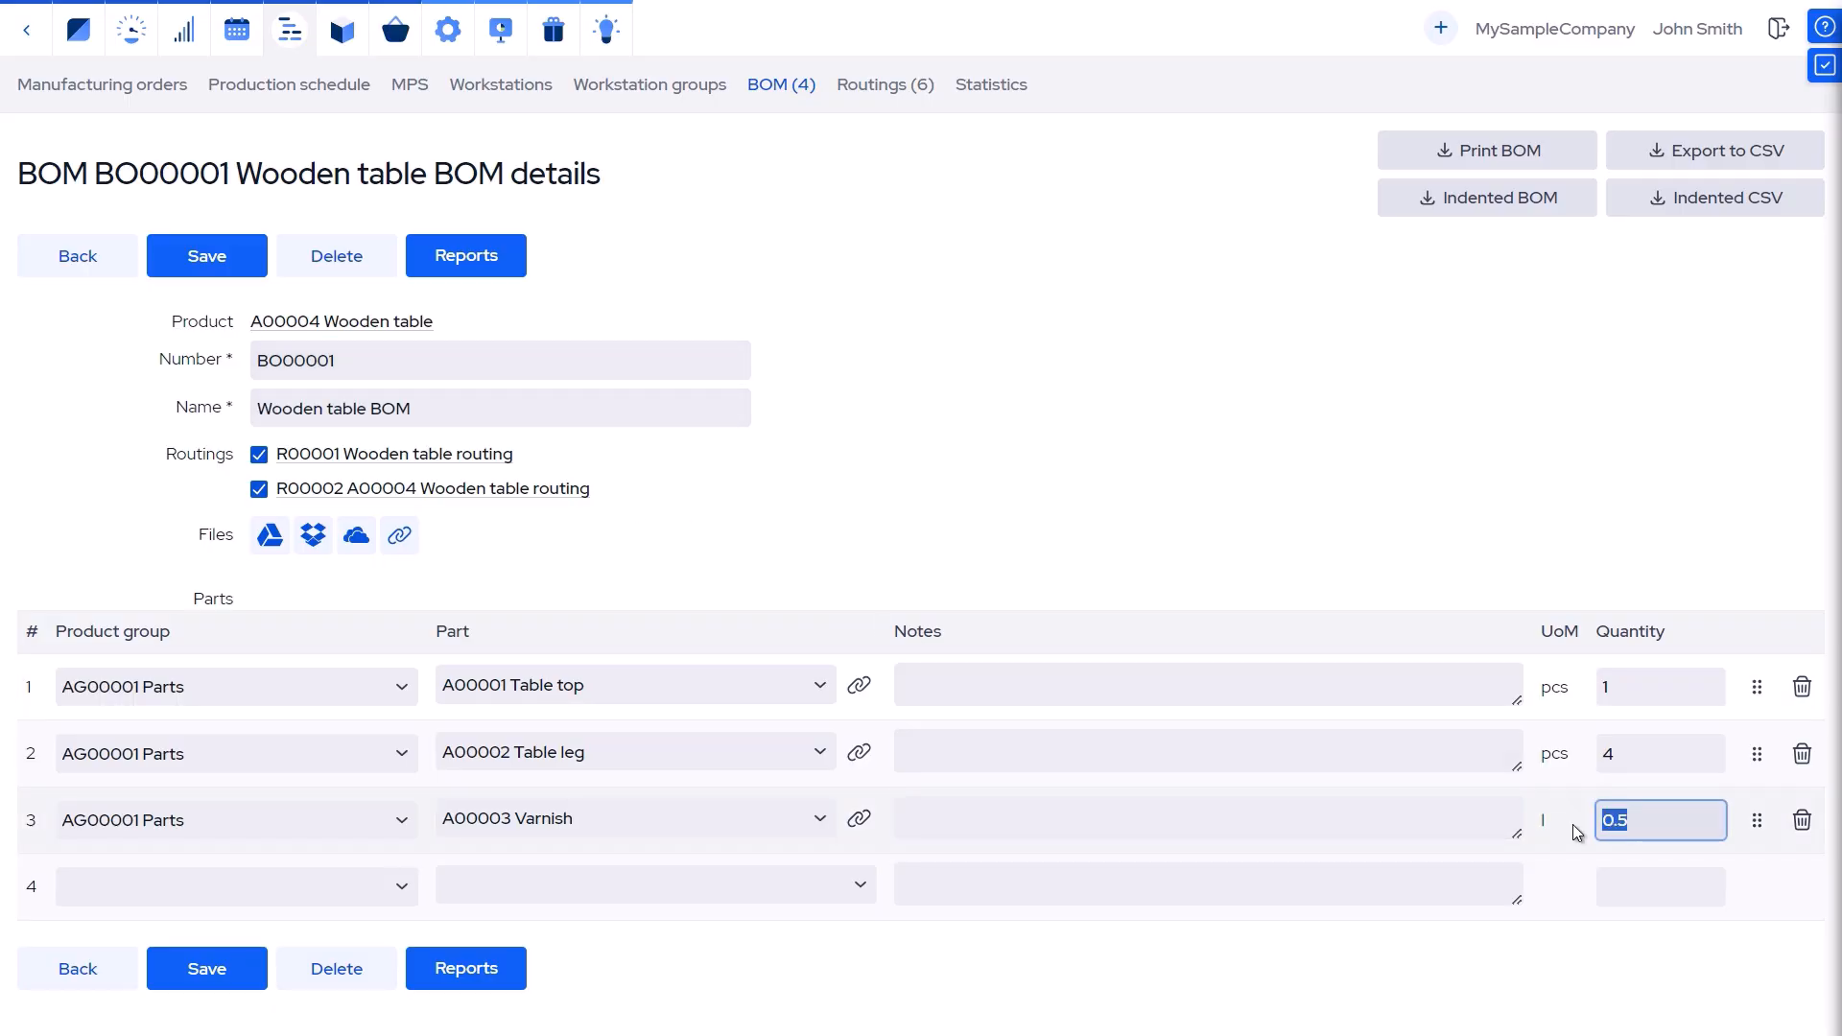
pyautogui.write('1')
pyautogui.click(219, 967)
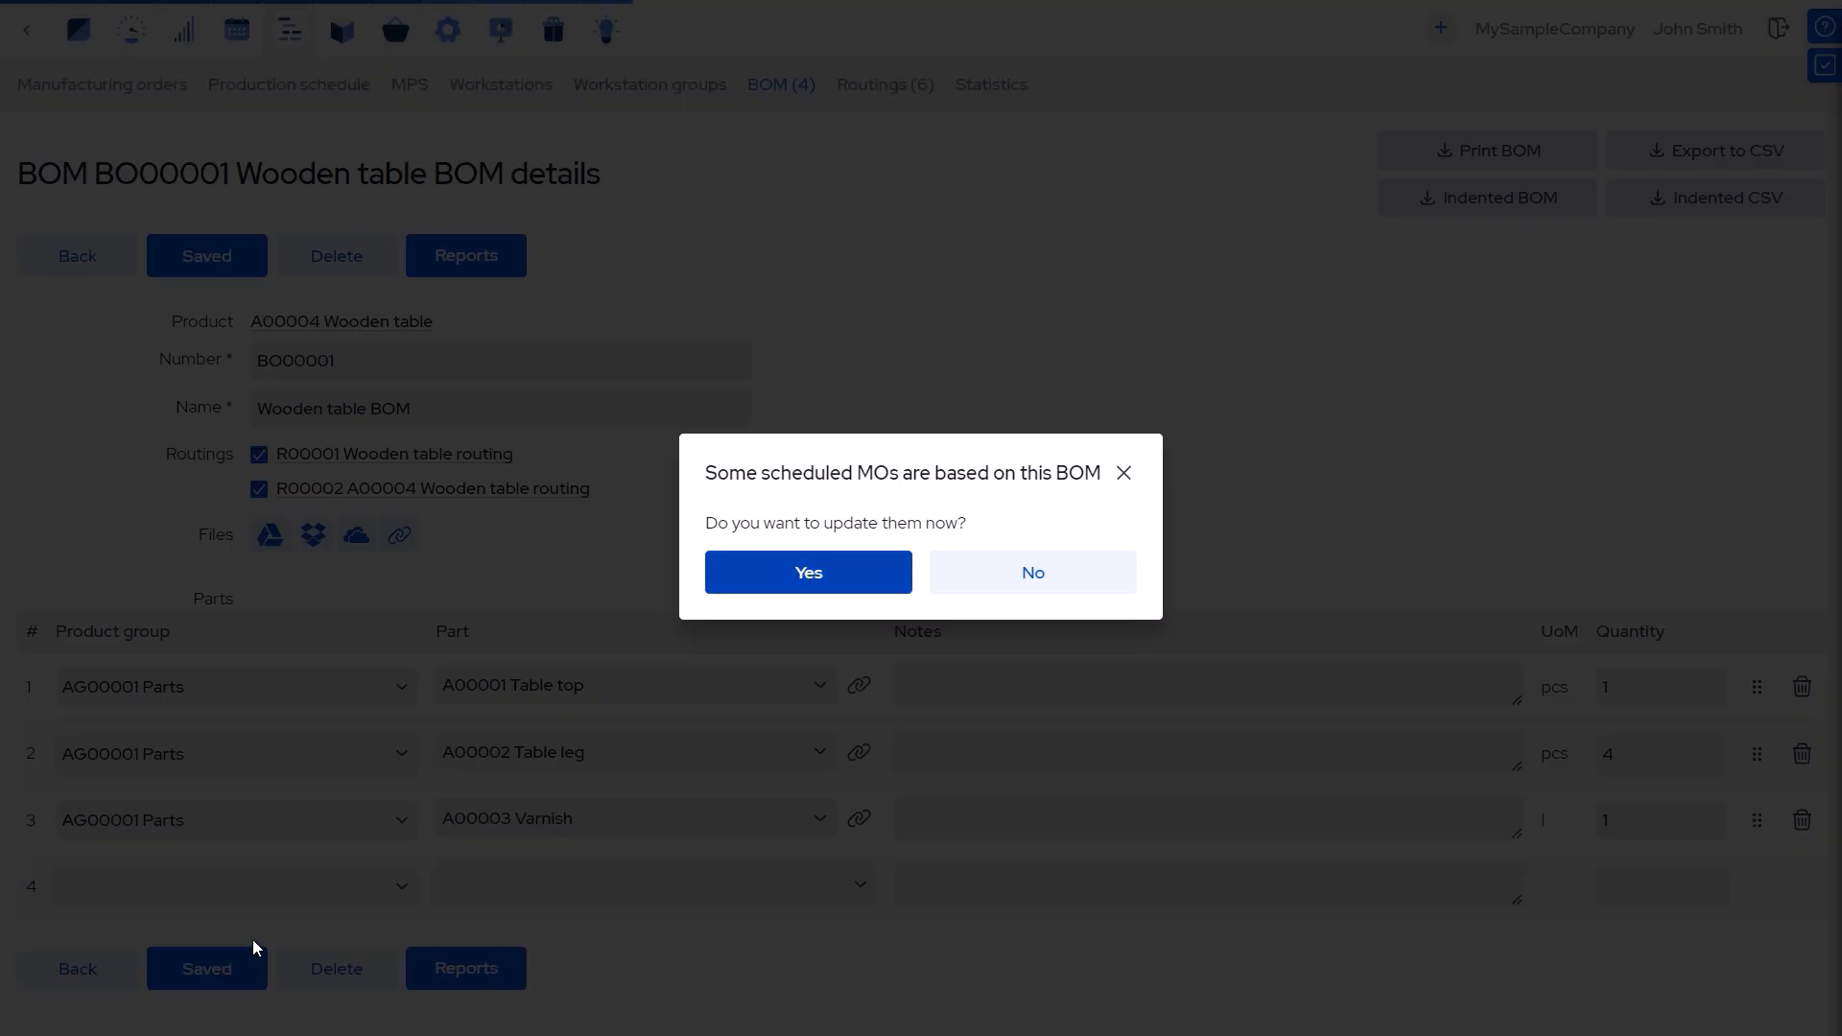
# Update all scheduled manufacturing orders based on the changed BOM, confirming every order automatically.
pyautogui.click(785, 583)
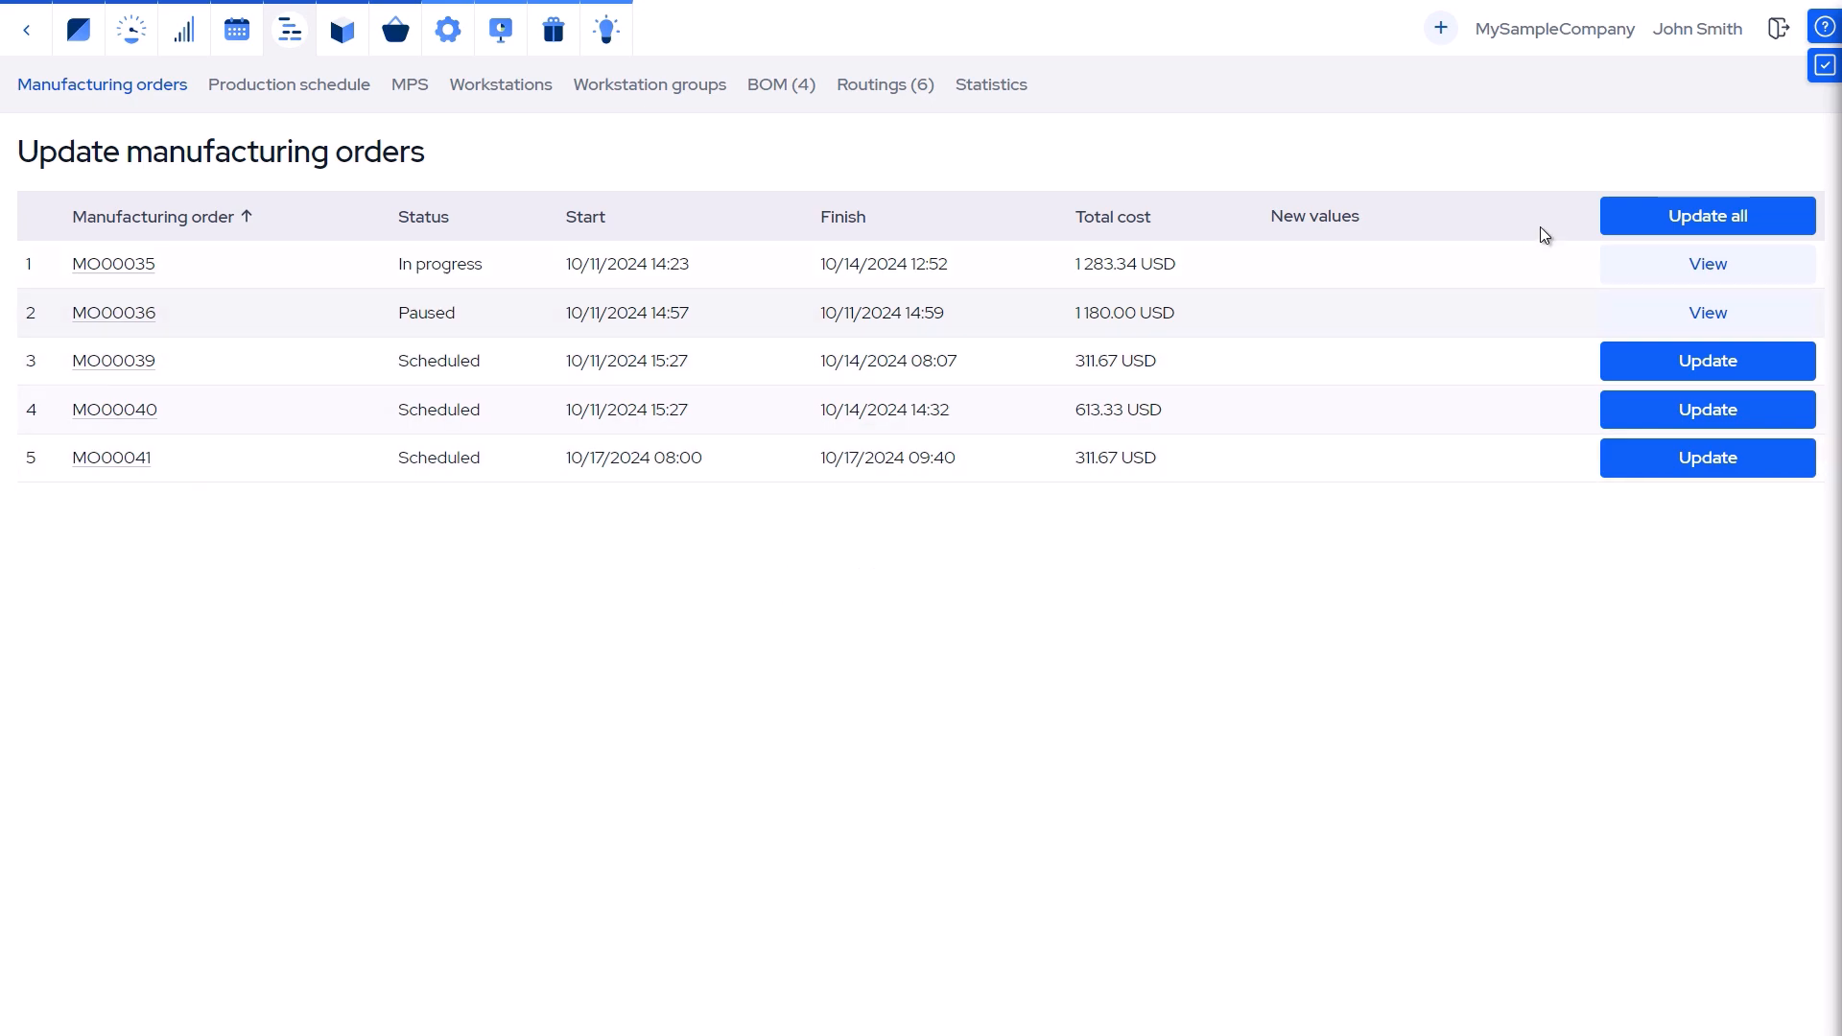
pyautogui.click(1654, 211)
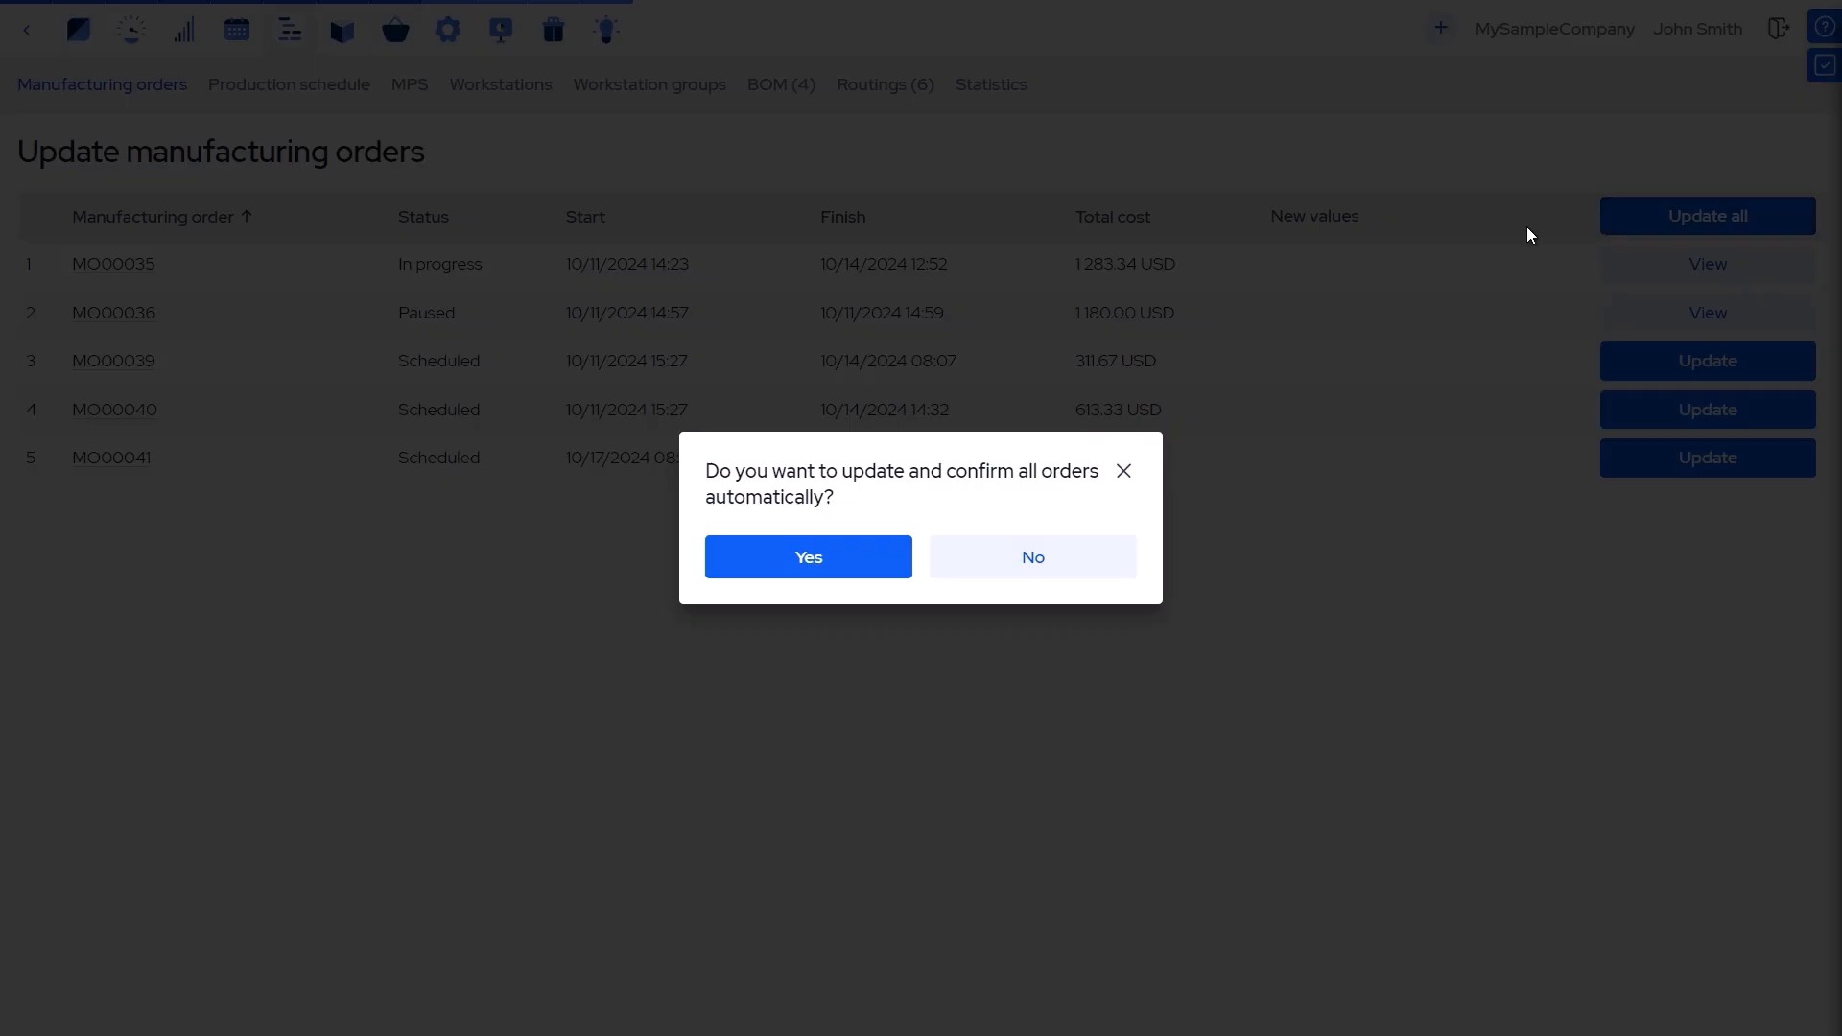
pyautogui.click(842, 568)
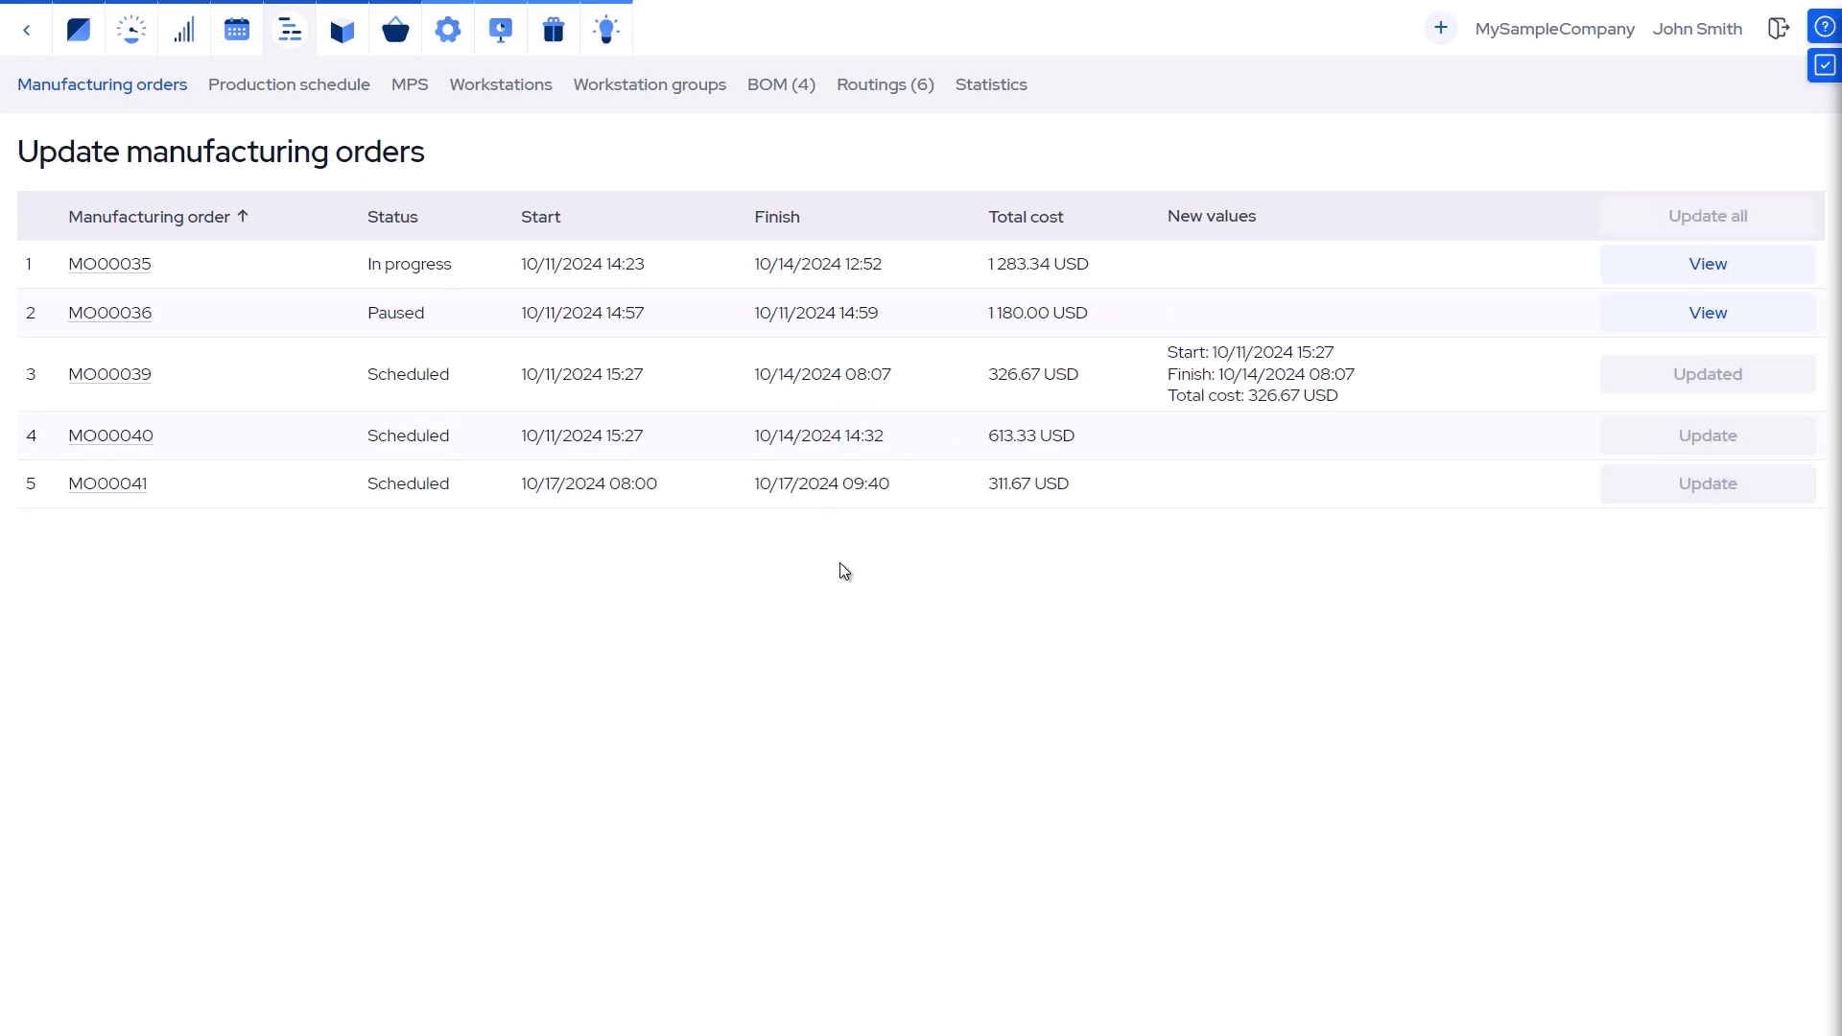